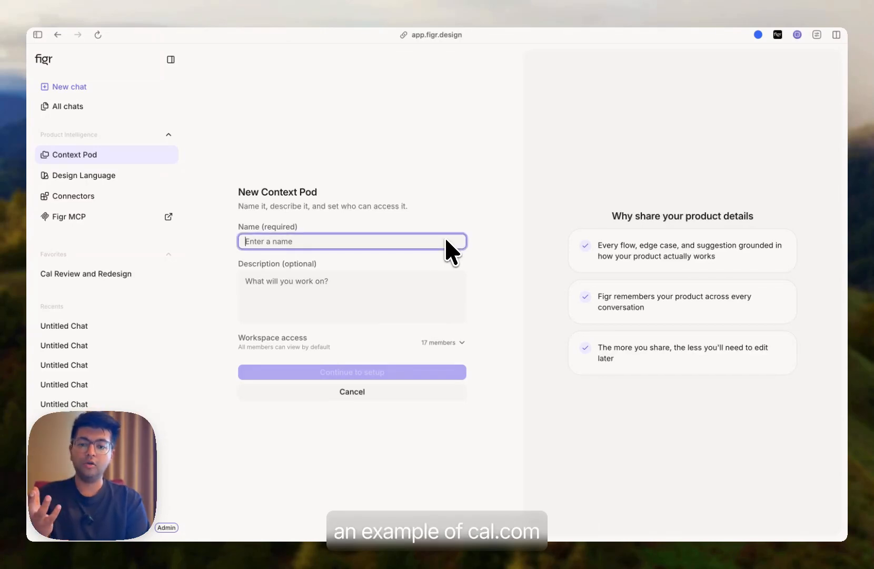
- Name the new context pod Cal.com and continue to setup
{"action": "type", "text": "Cal.com"}
{"action": "left_click", "coordinate": [312, 180]}
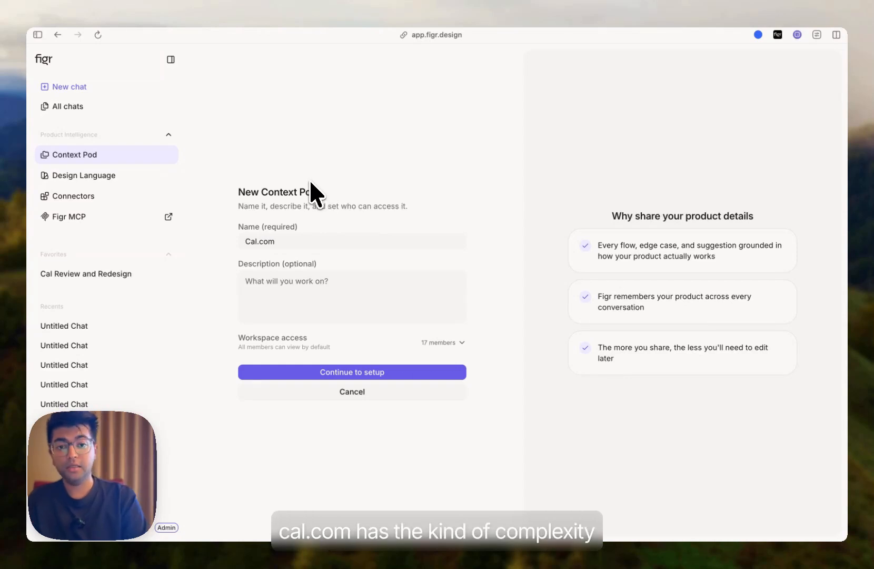
{"action": "left_click", "coordinate": [318, 372]}
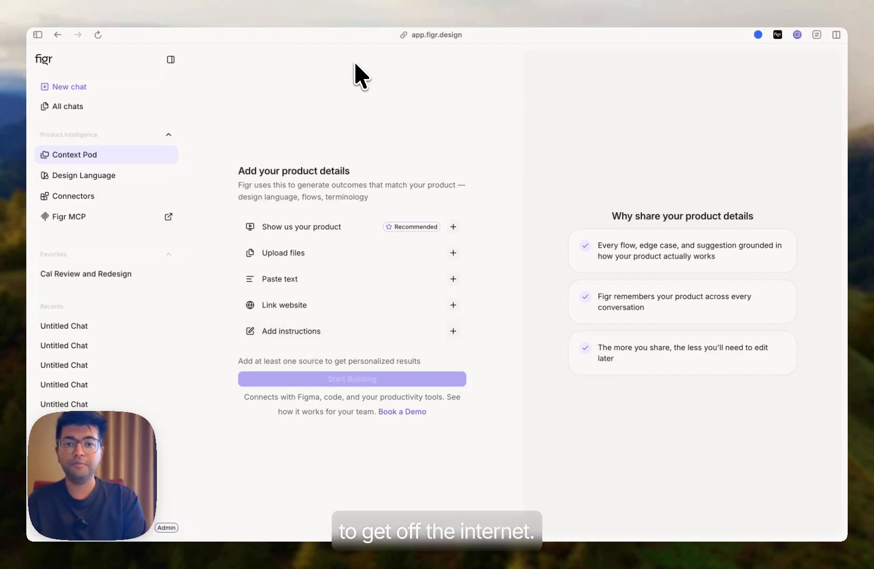
- Upload all files from the 01_PRODUCT_CONTEXT folder as product details
{"action": "left_click", "coordinate": [369, 253]}
{"action": "left_click", "coordinate": [627, 285]}
{"action": "left_click", "coordinate": [302, 211]}
{"action": "key", "text": "super+a"}
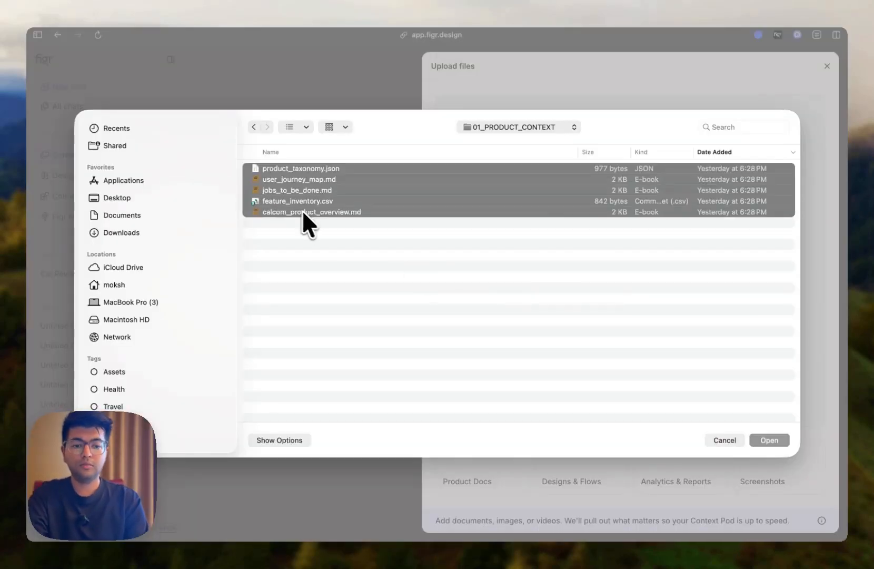
{"action": "left_click", "coordinate": [768, 439]}
- Upload all files from a second project folder into the pod
{"action": "left_click", "coordinate": [781, 105]}
{"action": "left_click", "coordinate": [518, 127]}
{"action": "double_click", "coordinate": [291, 196]}
{"action": "key", "text": "super+a"}
{"action": "left_click", "coordinate": [768, 440]}
- Upload three more selected files from the current folder
{"action": "left_click", "coordinate": [789, 104]}
{"action": "left_click", "coordinate": [289, 169]}
{"action": "left_click", "coordinate": [288, 180], "text": "shift"}
{"action": "left_click", "coordinate": [288, 191], "text": "shift"}
{"action": "left_click", "coordinate": [769, 440]}
- Upload all files from another folder, review the 20 added files, and close the upload dialog
{"action": "left_click", "coordinate": [789, 102]}
{"action": "left_click", "coordinate": [518, 127]}
{"action": "double_click", "coordinate": [295, 180]}
{"action": "key", "text": "super+a"}
{"action": "left_click", "coordinate": [769, 439]}
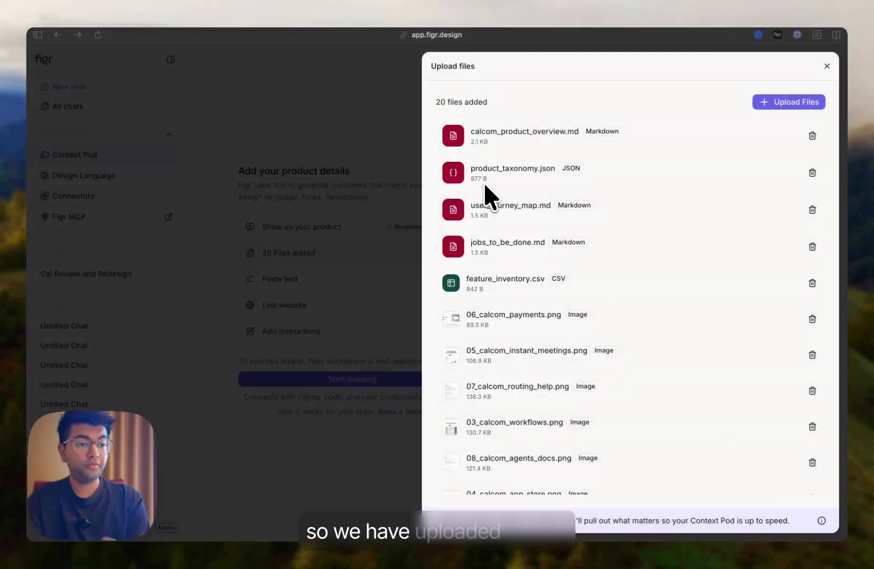
{"action": "scroll", "coordinate": [484, 182], "scroll_direction": "down", "scroll_amount": 10}
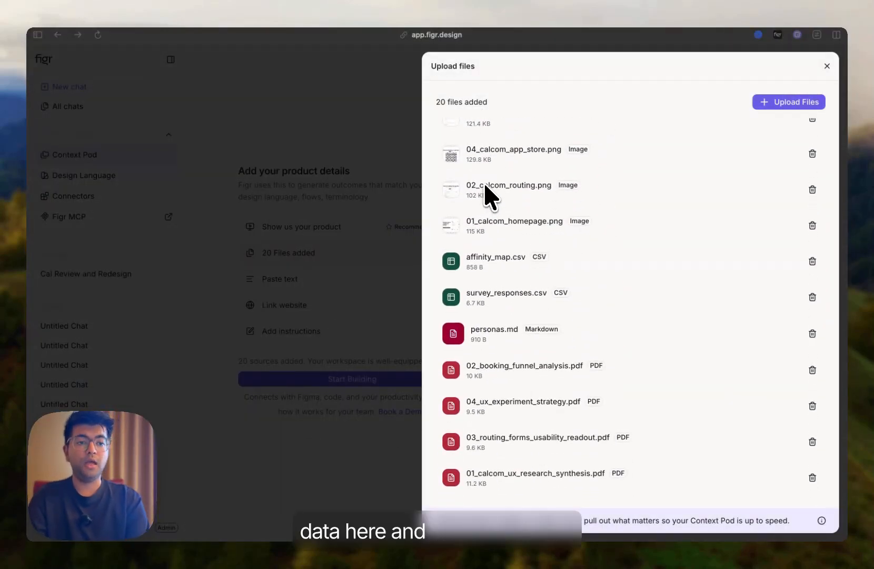
{"action": "scroll", "coordinate": [483, 182], "scroll_direction": "up", "scroll_amount": 10}
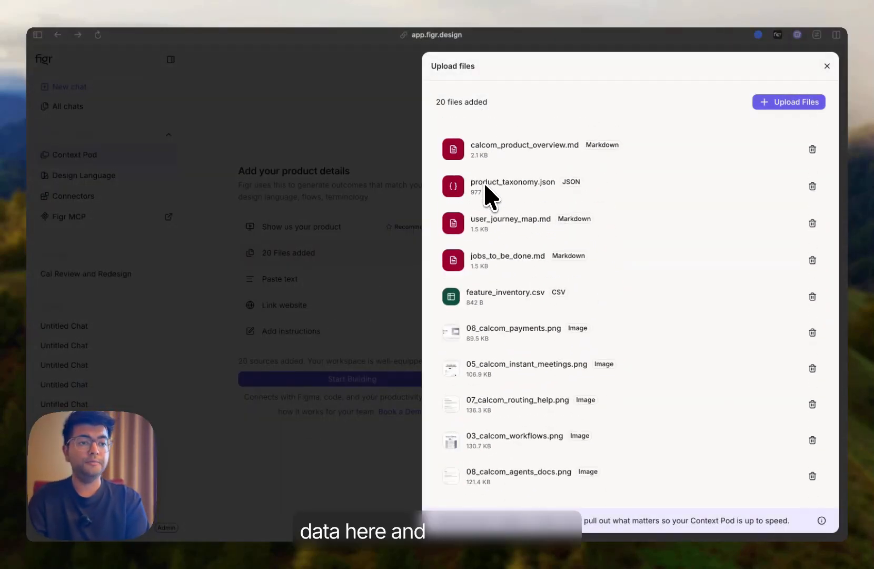
{"action": "left_click", "coordinate": [826, 66]}
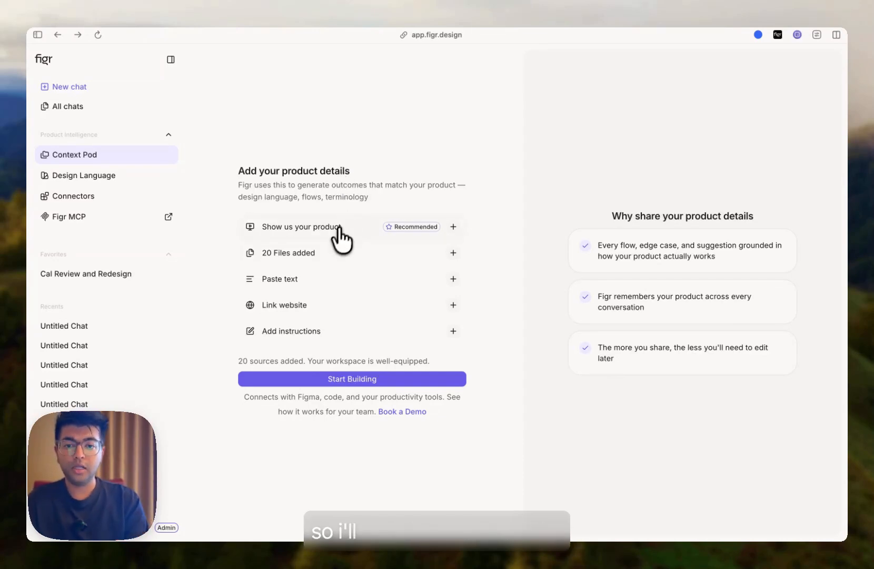
- Start a screen recording of the entire screen to show the product walkthrough
{"action": "left_click", "coordinate": [316, 241]}
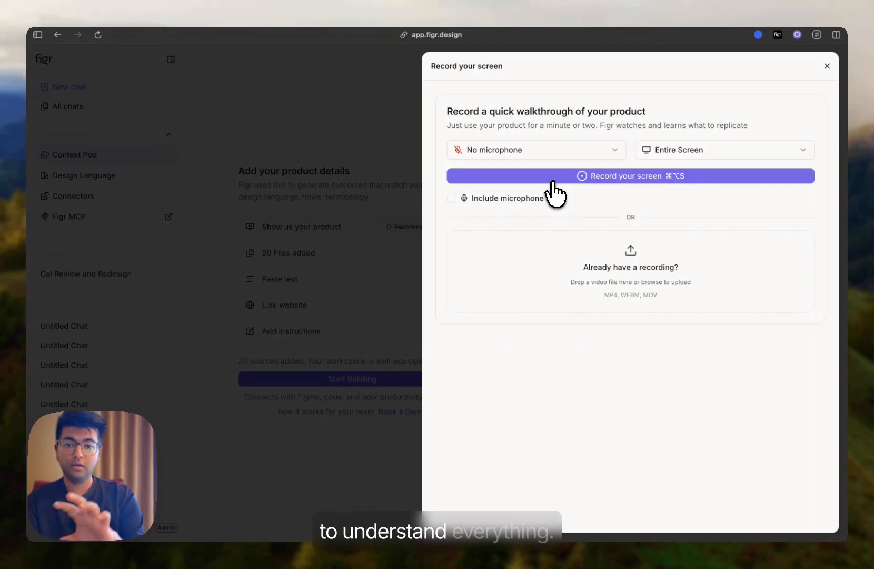
{"action": "left_click", "coordinate": [553, 183]}
{"action": "left_click", "coordinate": [566, 368]}
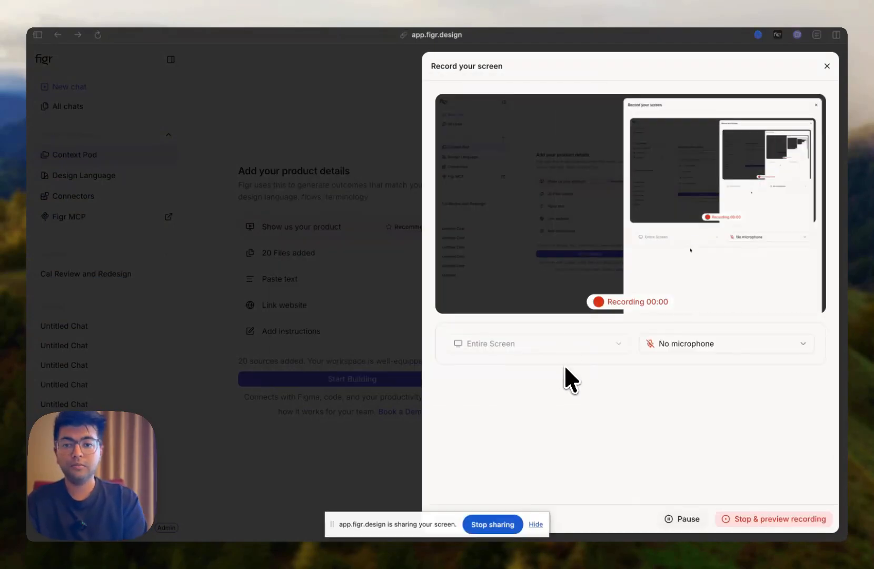
- Walk through the Cal.com availability and event-type screens while the recording runs
{"action": "left_click", "coordinate": [38, 36]}
{"action": "left_click", "coordinate": [70, 127]}
{"action": "left_click", "coordinate": [204, 132]}
{"action": "left_click", "coordinate": [547, 396]}
{"action": "left_click", "coordinate": [307, 314]}
{"action": "left_click", "coordinate": [592, 392]}
{"action": "left_click", "coordinate": [548, 434]}
{"action": "left_click", "coordinate": [384, 339]}
{"action": "left_click", "coordinate": [591, 392]}
{"action": "left_click", "coordinate": [72, 90]}
{"action": "left_click", "coordinate": [217, 147]}
{"action": "left_click", "coordinate": [38, 35]}
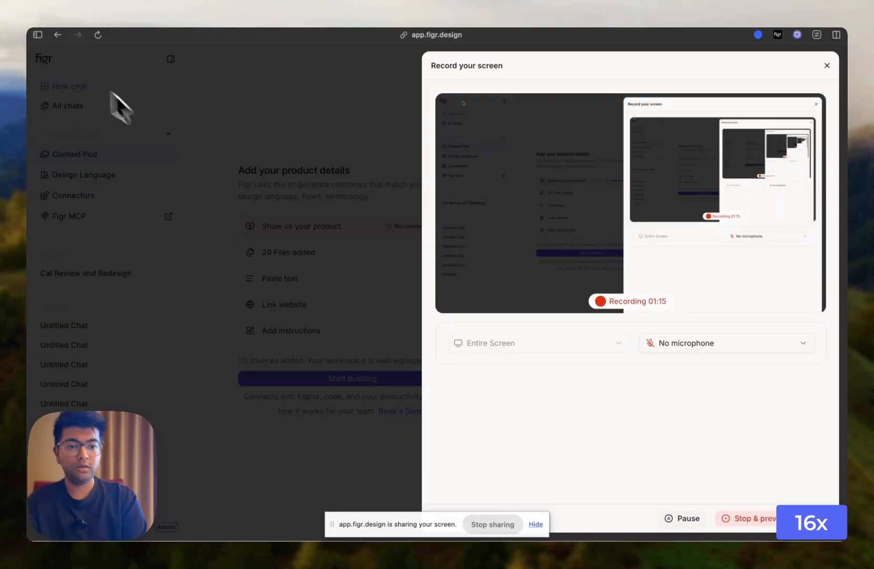
- Stop the recording, add it to the pod, and close the recording dialog
{"action": "left_click", "coordinate": [782, 519]}
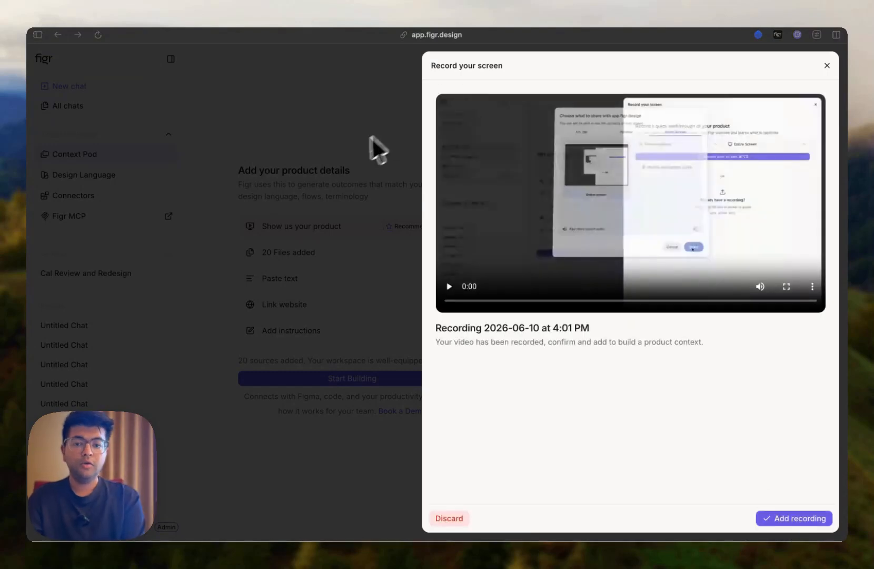
{"action": "left_click", "coordinate": [782, 520]}
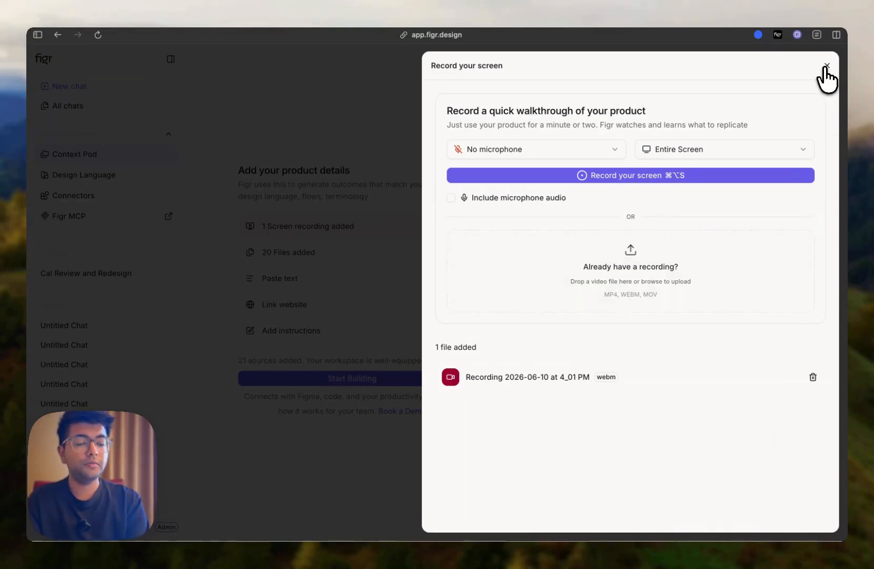
{"action": "left_click", "coordinate": [825, 66]}
- Start building and ask the pod chat "what do you understand about cal.com availability settings?"
{"action": "left_click", "coordinate": [352, 378]}
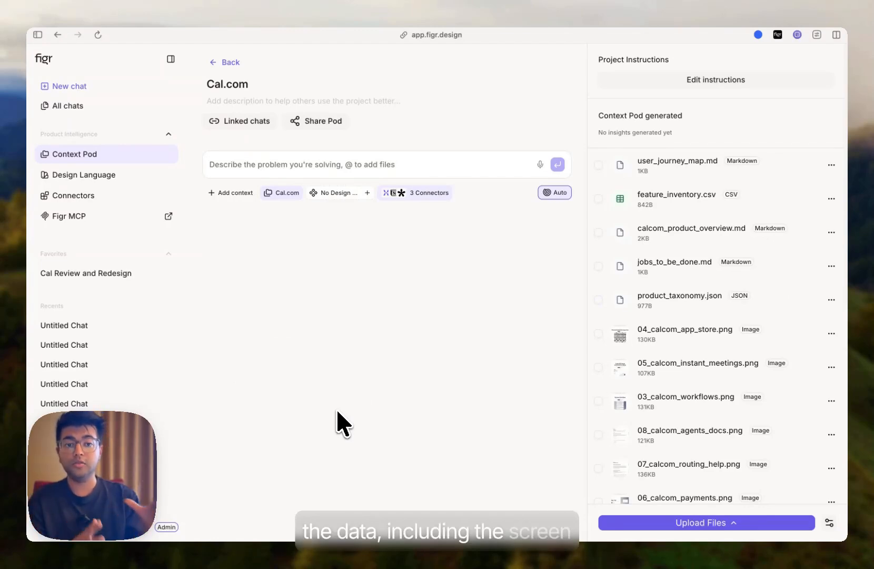
{"action": "scroll", "coordinate": [698, 310], "scroll_direction": "down", "scroll_amount": 5}
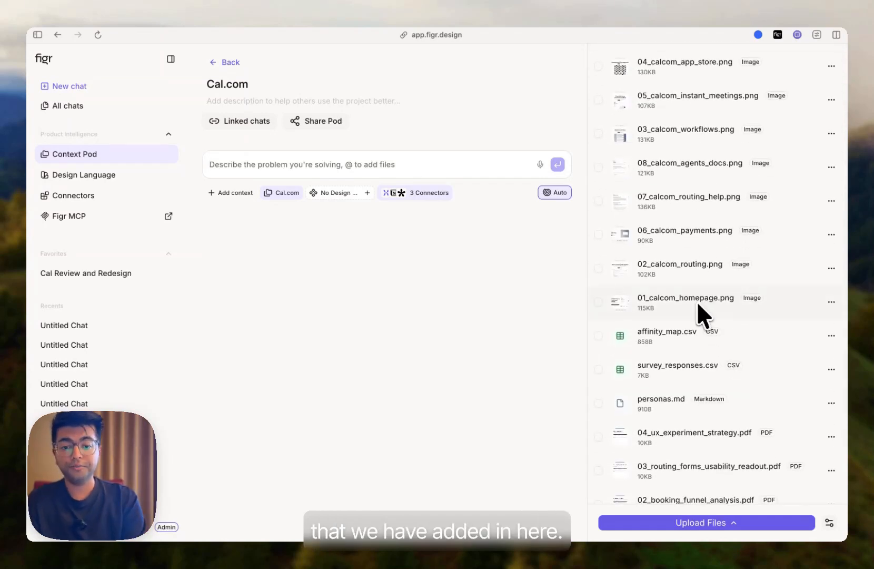
{"action": "type", "text": "what do you understand about cal.com availability settings"}
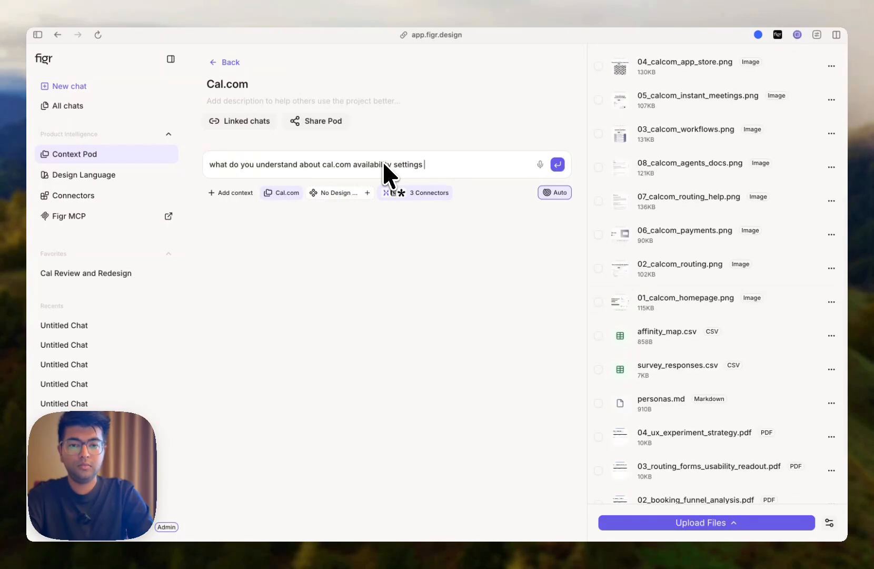
{"action": "key", "text": "BackSpace"}
{"action": "type", "text": "?"}
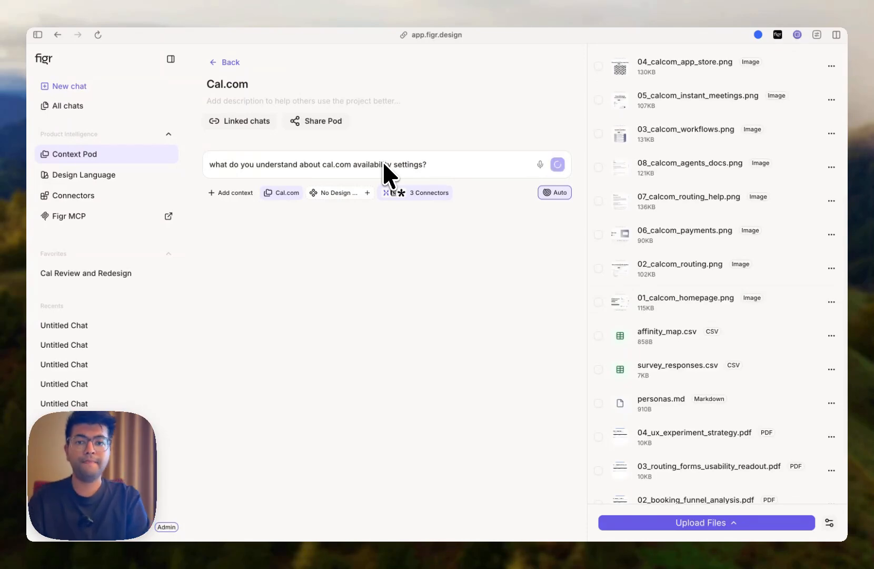
{"action": "key", "text": "Return"}
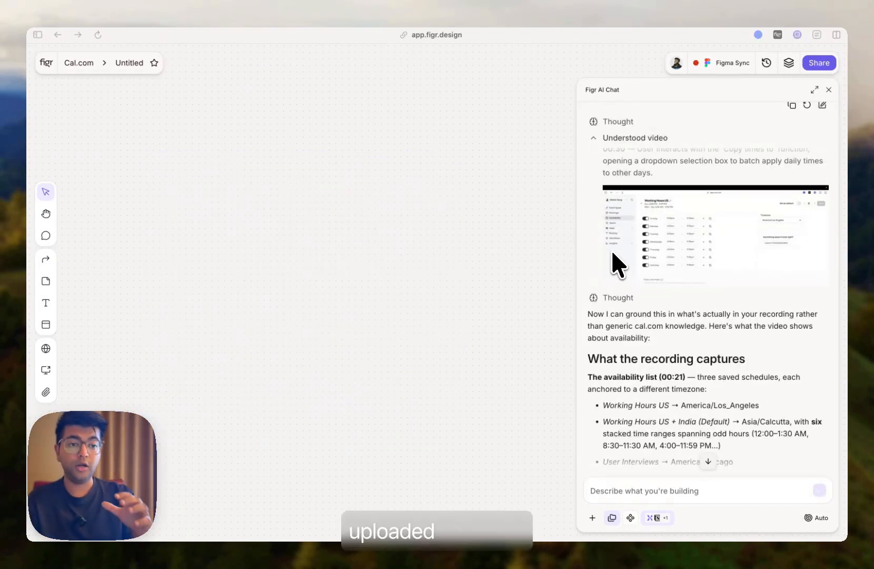
- Return home and list the design systems created by you in Design Language
{"action": "scroll", "coordinate": [611, 249], "scroll_direction": "down", "scroll_amount": 5}
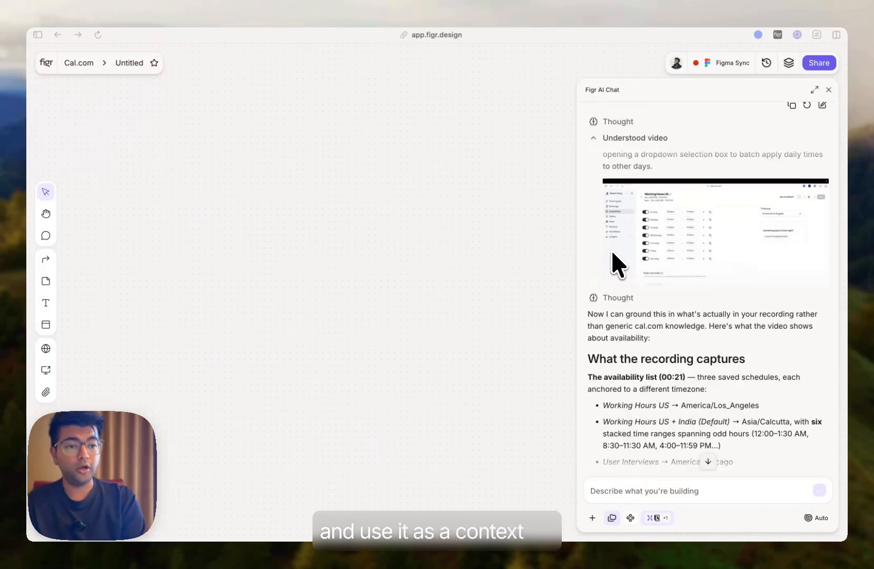
{"action": "scroll", "coordinate": [612, 253], "scroll_direction": "down", "scroll_amount": 5}
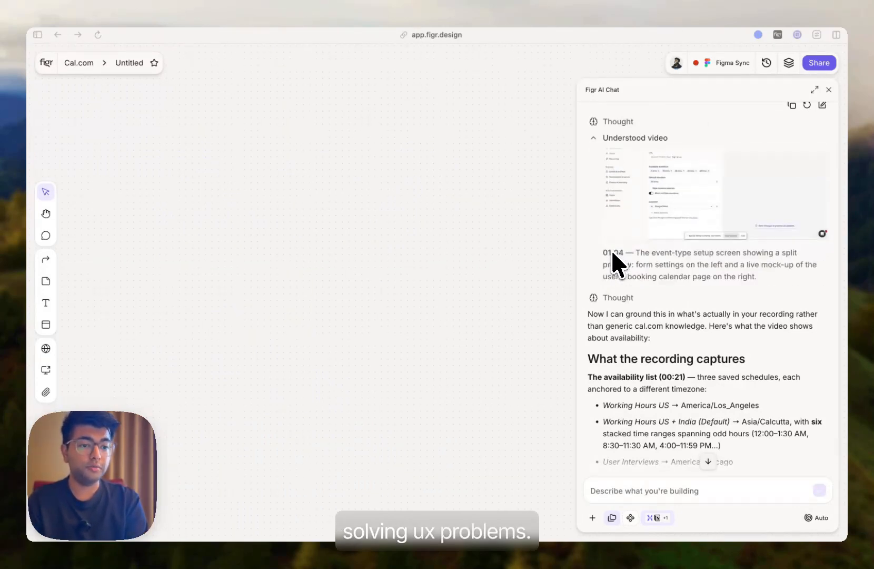
{"action": "left_click", "coordinate": [46, 63]}
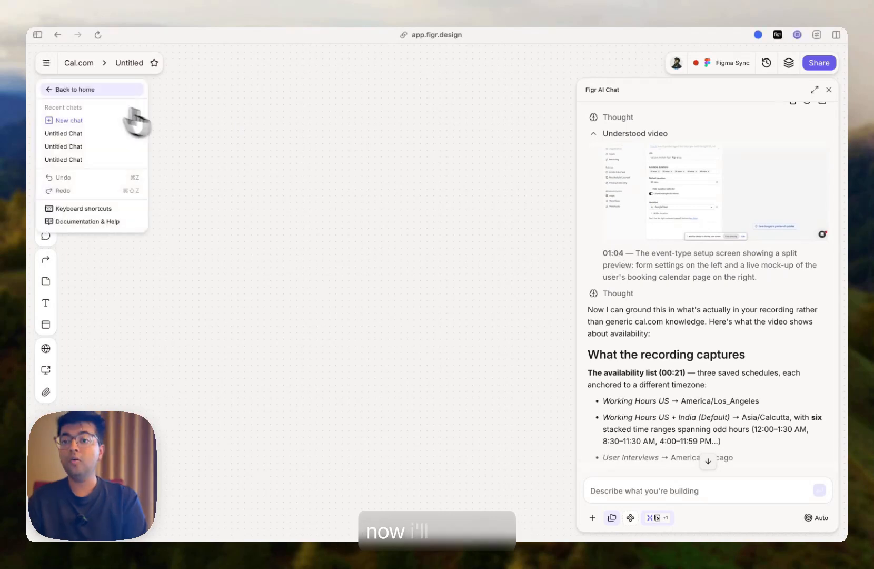
{"action": "left_click", "coordinate": [68, 89]}
{"action": "left_click", "coordinate": [79, 175]}
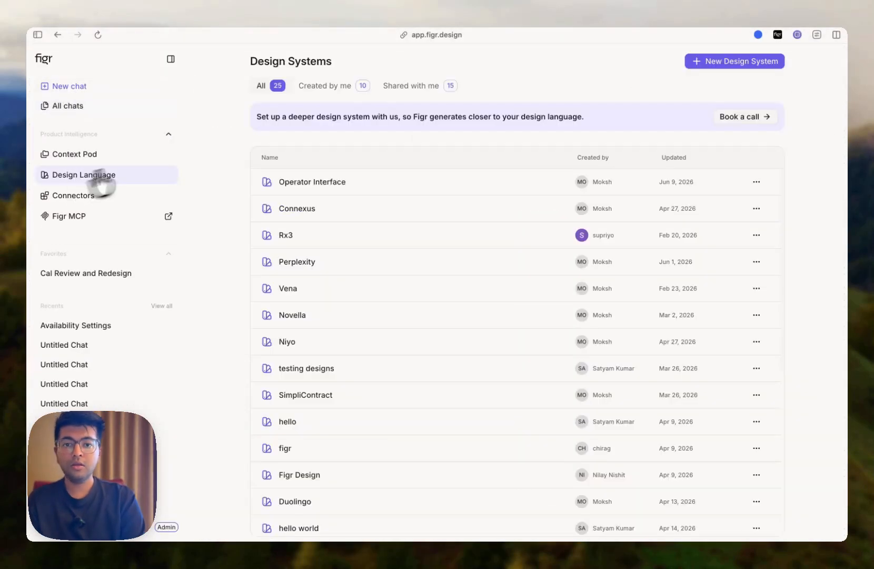
{"action": "left_click", "coordinate": [329, 86]}
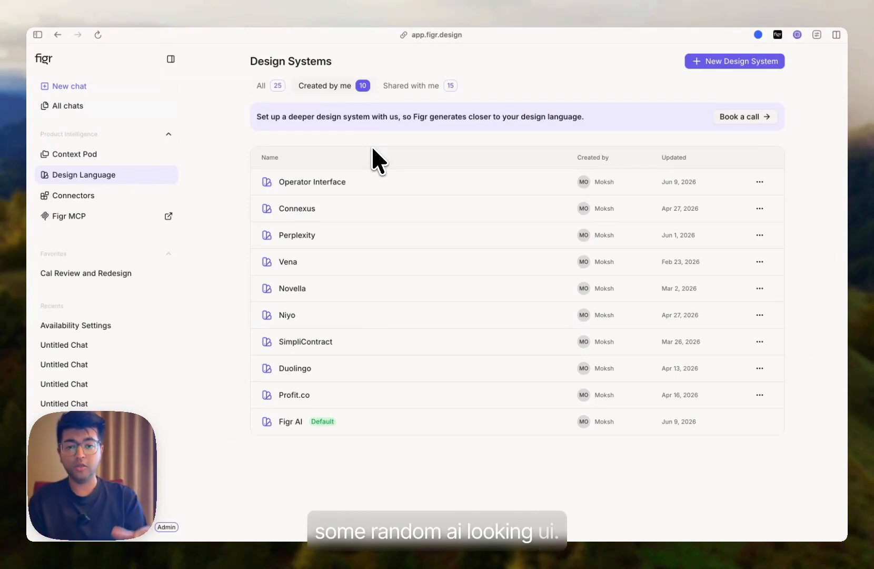
- Create a new design system named Cal.com DS, editable by all workspace members, and continue to setup
{"action": "left_click", "coordinate": [695, 62]}
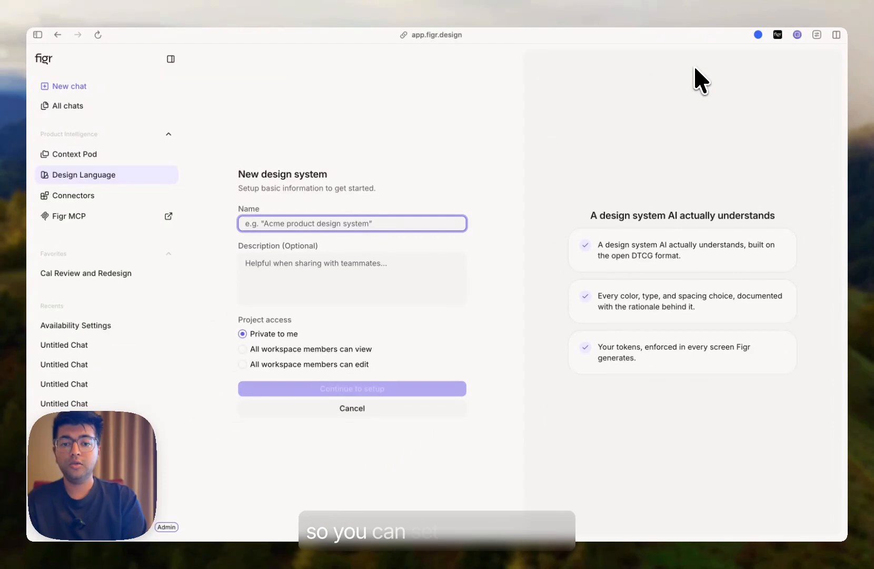
{"action": "left_click", "coordinate": [695, 67]}
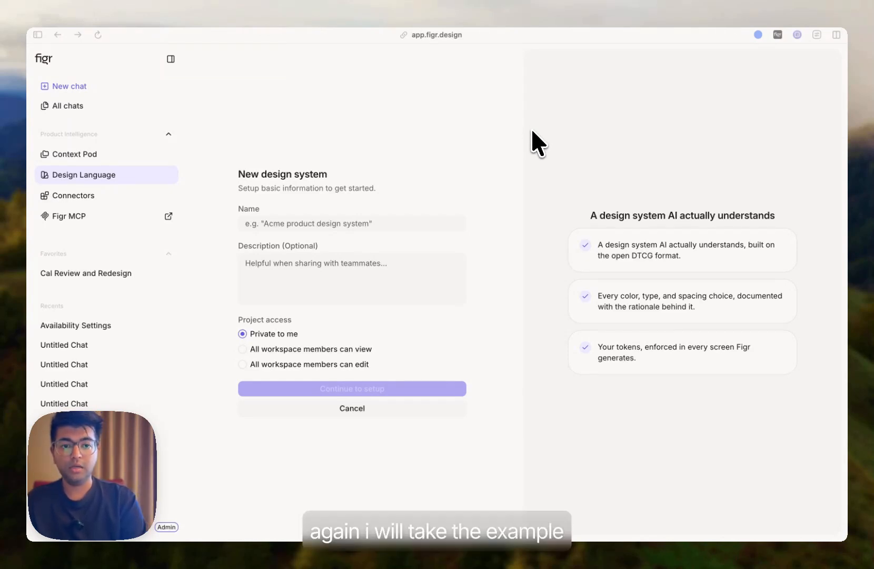
{"action": "left_click", "coordinate": [261, 225]}
{"action": "type", "text": "Cal.com D"}
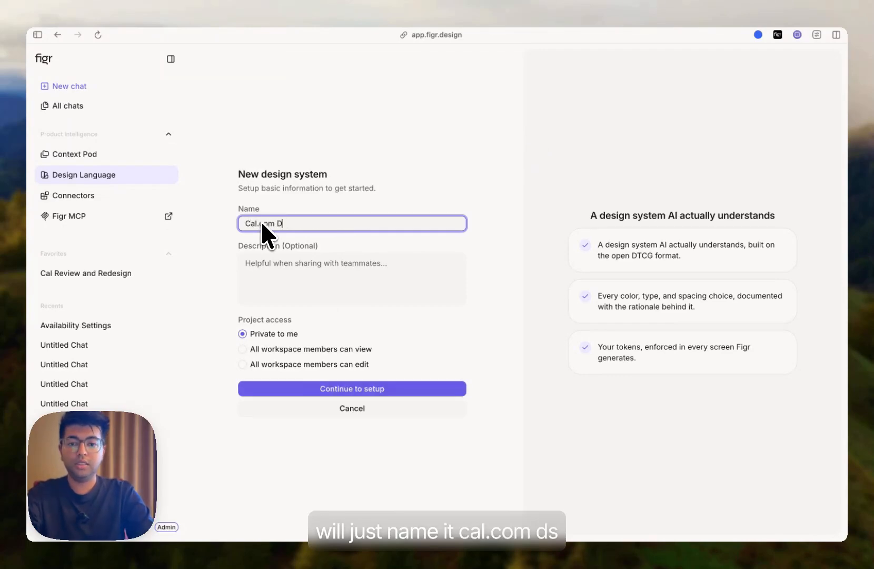
{"action": "type", "text": "S"}
{"action": "left_click", "coordinate": [297, 349]}
{"action": "left_click", "coordinate": [298, 364]}
{"action": "left_click", "coordinate": [299, 389]}
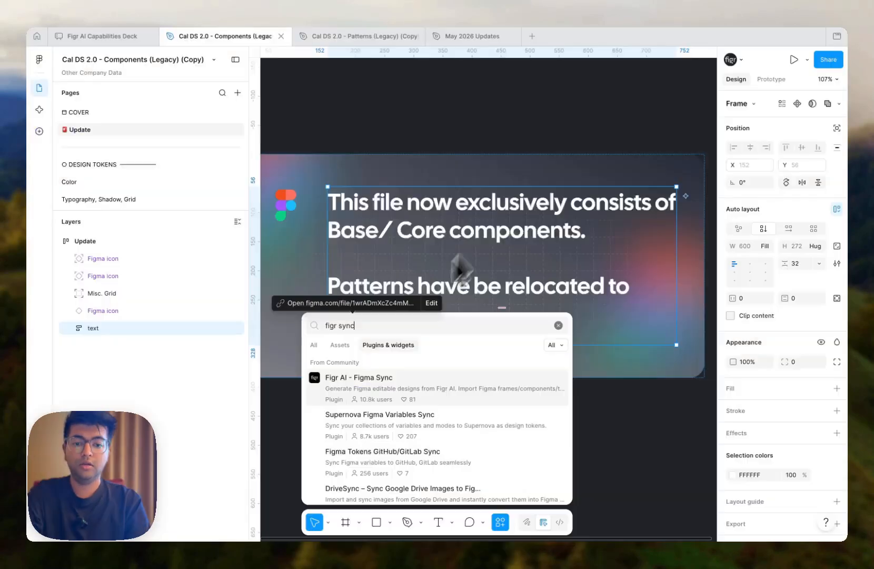
- Switch to Figma and run the Figr AI - Figma Sync plugin to sync the selected frame
{"action": "left_click", "coordinate": [357, 393]}
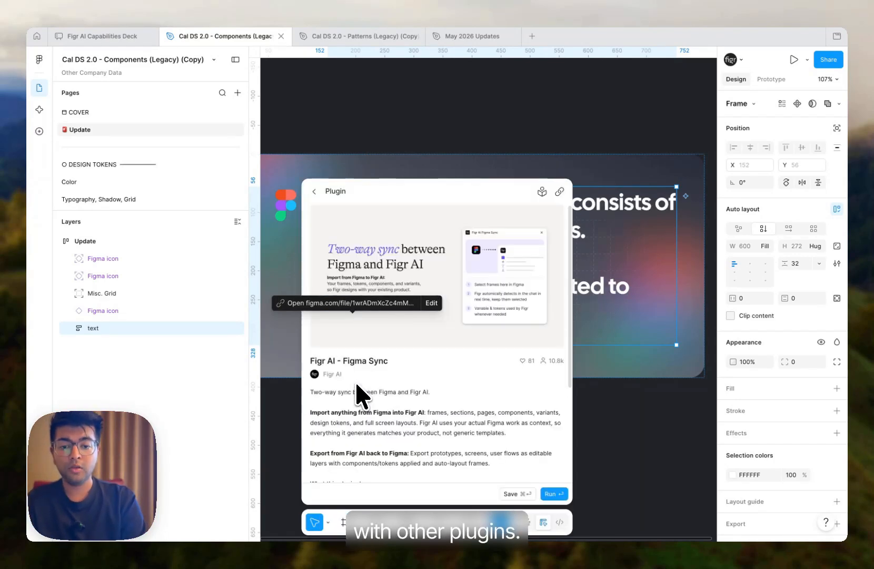
{"action": "left_click", "coordinate": [551, 493]}
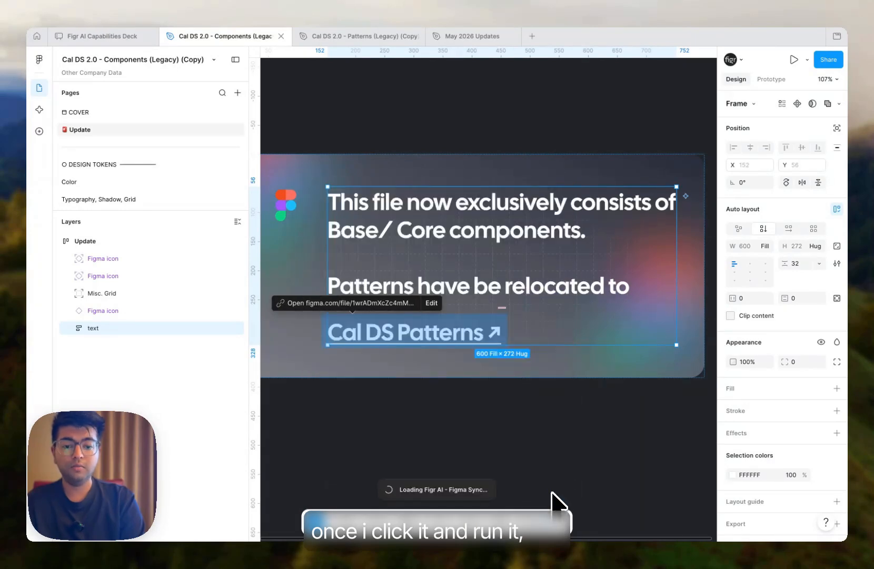
{"action": "left_click_drag", "start_coordinate": [507, 239], "coordinate": [387, 246]}
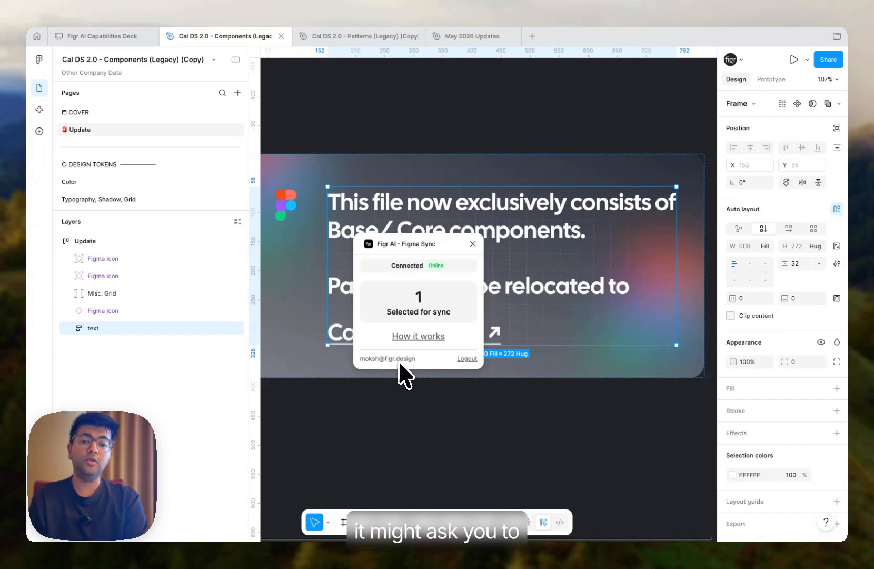
{"action": "key", "text": "ctrl+Left"}
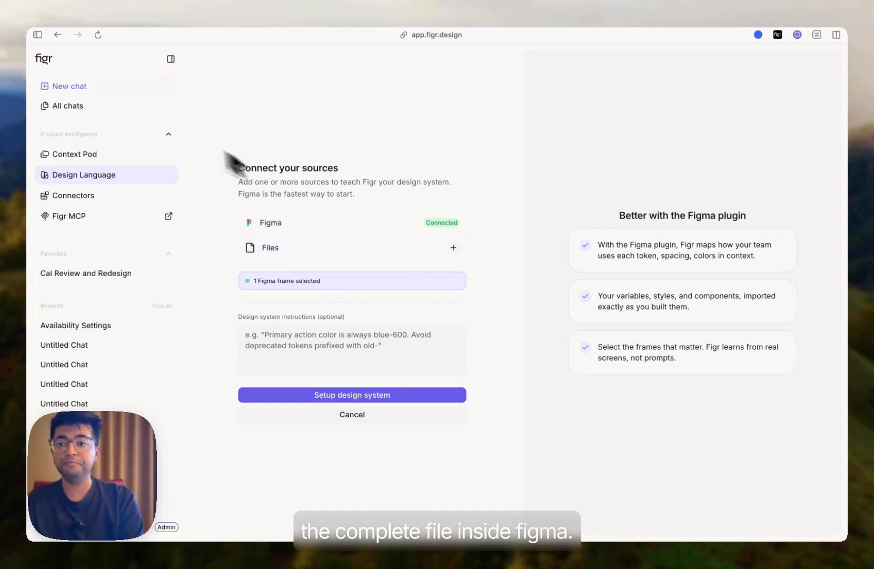
- Set up the design system and tell the agent to proceed to screen analysis plus design guide
{"action": "left_click", "coordinate": [170, 60]}
{"action": "left_click", "coordinate": [241, 396]}
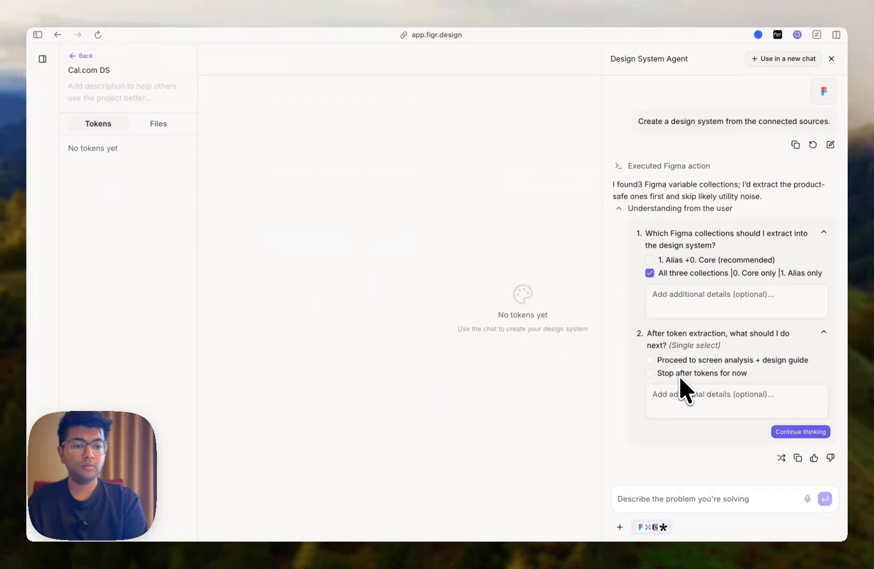
{"action": "left_click", "coordinate": [690, 360]}
{"action": "left_click", "coordinate": [800, 431]}
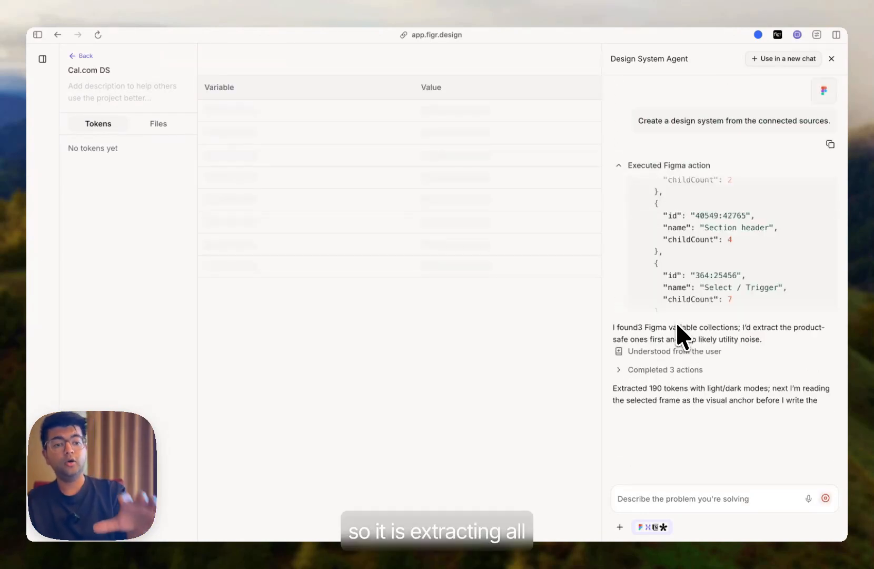
- Expand the agent's action details to inspect its extraction progress
{"action": "left_click", "coordinate": [674, 344]}
{"action": "left_click", "coordinate": [672, 312]}
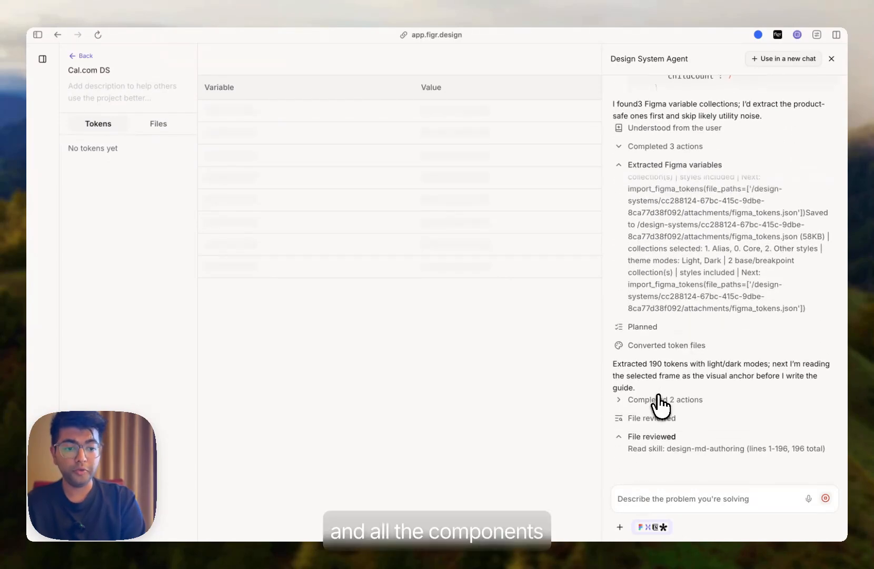
{"action": "left_click", "coordinate": [659, 400]}
{"action": "left_click", "coordinate": [657, 382]}
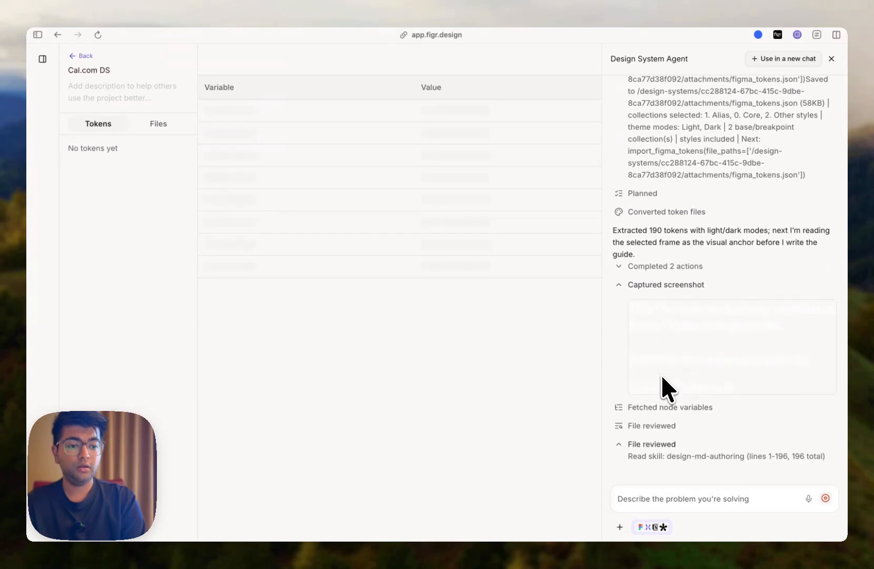
{"action": "left_click", "coordinate": [665, 398]}
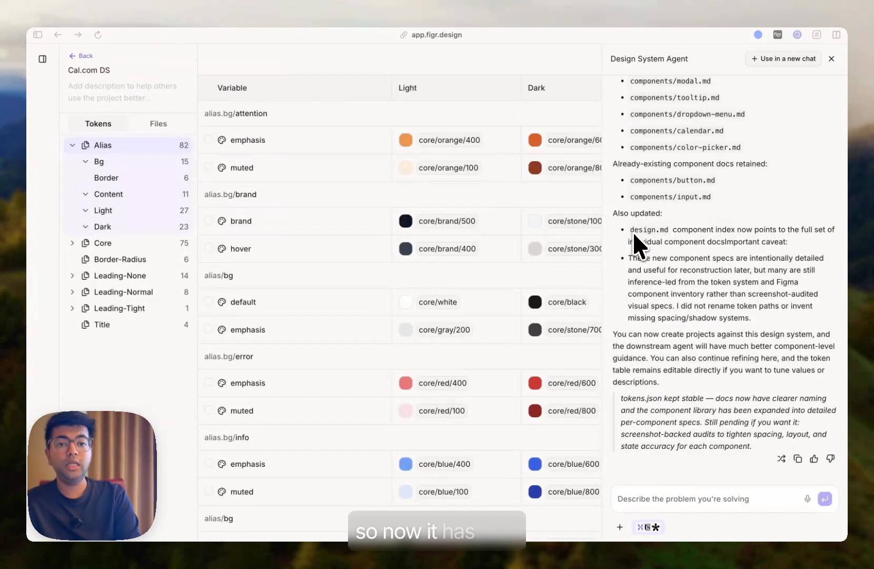
- Read through the agent's completion summary, then hide the chat panel to view the full token table
{"action": "scroll", "coordinate": [547, 245], "scroll_direction": "down", "scroll_amount": 3}
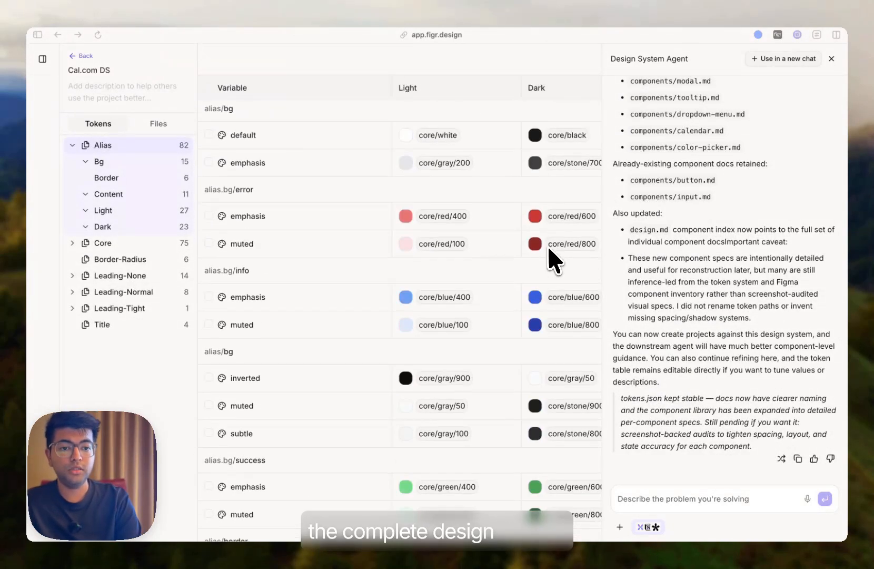
{"action": "scroll", "coordinate": [548, 245], "scroll_direction": "down", "scroll_amount": 4}
{"action": "left_click", "coordinate": [831, 59]}
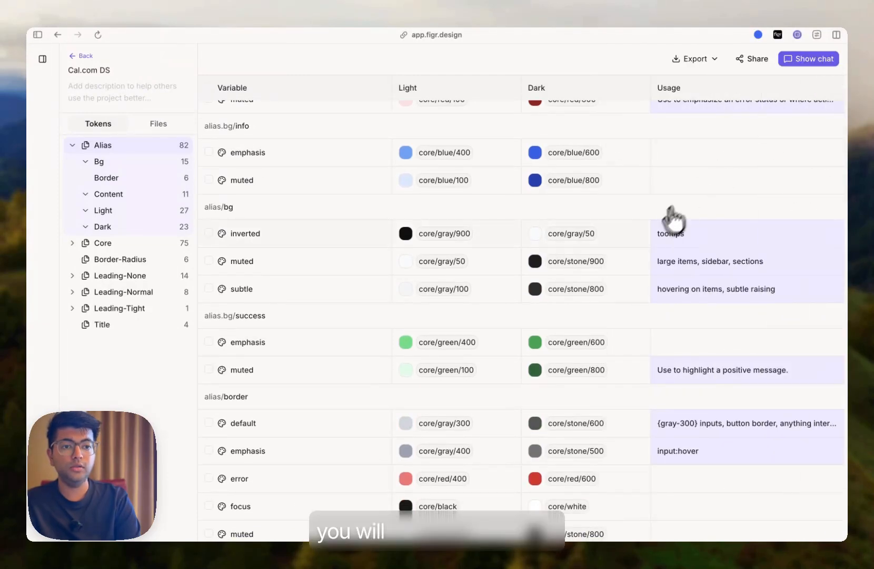
{"action": "scroll", "coordinate": [685, 210], "scroll_direction": "up", "scroll_amount": 7}
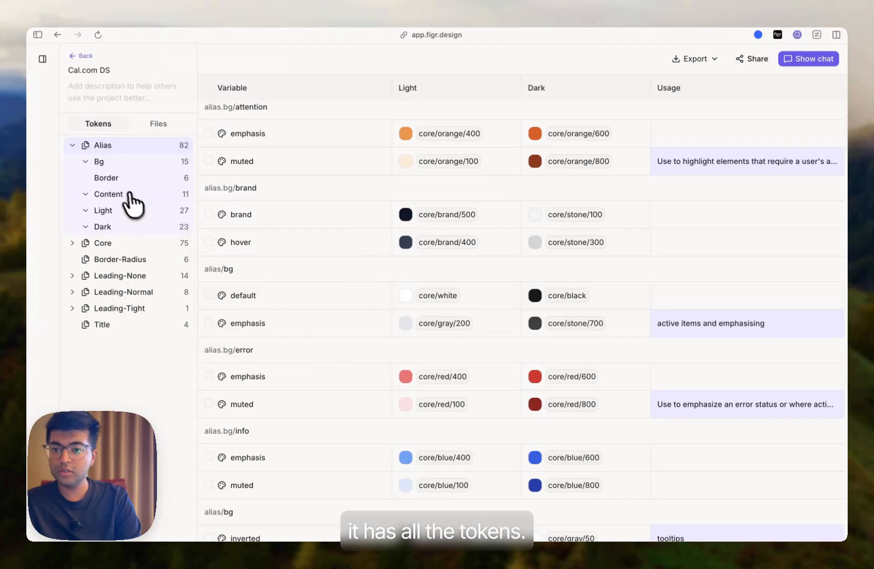
- Browse the Alias token groups Border, Content, Dark and Light to review their light and dark mappings
{"action": "left_click", "coordinate": [120, 179]}
{"action": "left_click", "coordinate": [119, 194]}
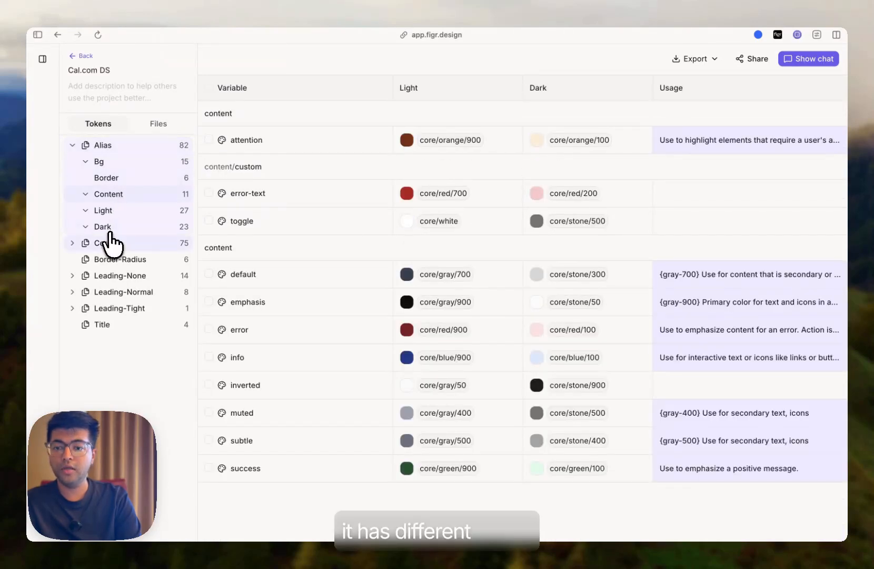
{"action": "left_click", "coordinate": [106, 227]}
{"action": "left_click", "coordinate": [108, 211]}
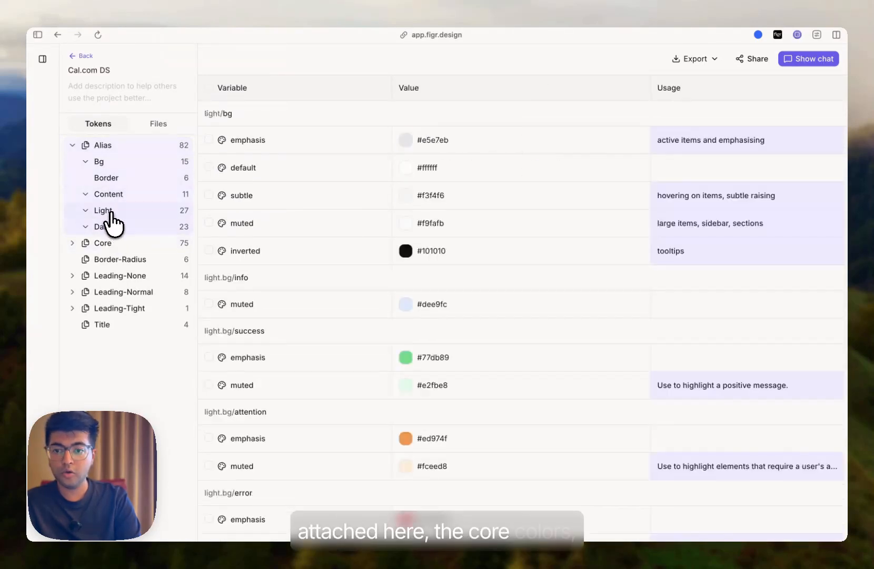
{"action": "left_click", "coordinate": [108, 182]}
{"action": "left_click", "coordinate": [109, 194]}
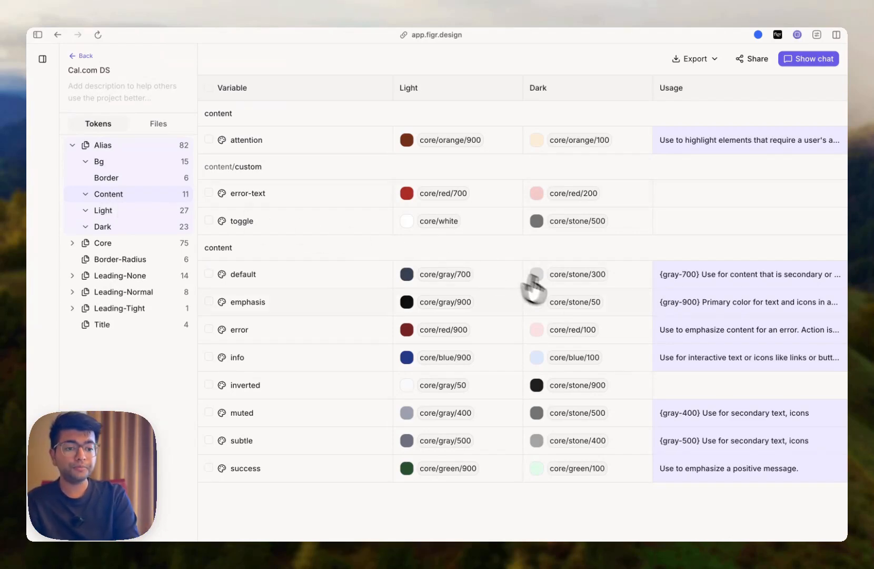
- Open the content/error color token and inspect its Light value variable options, closing the editor without changes
{"action": "left_click", "coordinate": [458, 337]}
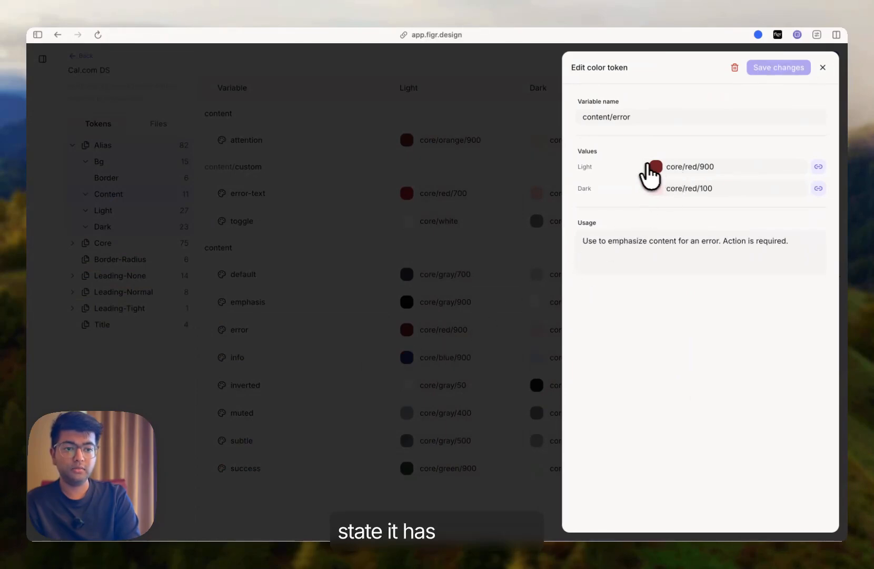
{"action": "left_click", "coordinate": [658, 167]}
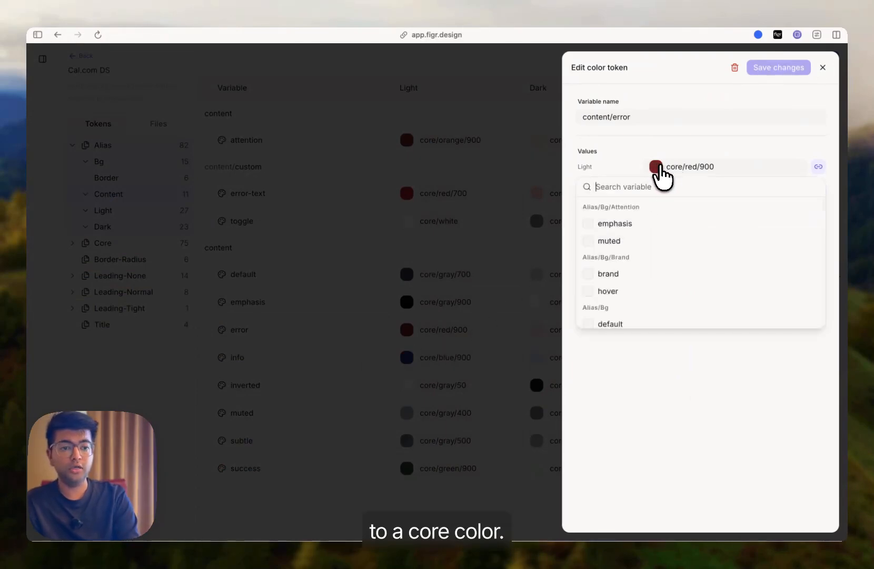
{"action": "scroll", "coordinate": [646, 266], "scroll_direction": "down", "scroll_amount": 1}
{"action": "scroll", "coordinate": [653, 258], "scroll_direction": "up", "scroll_amount": 1}
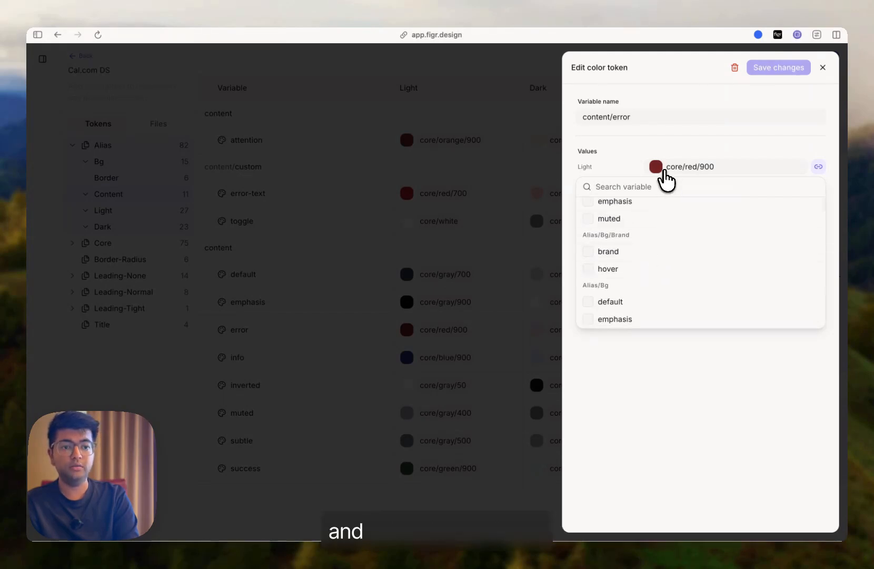
{"action": "left_click", "coordinate": [658, 167]}
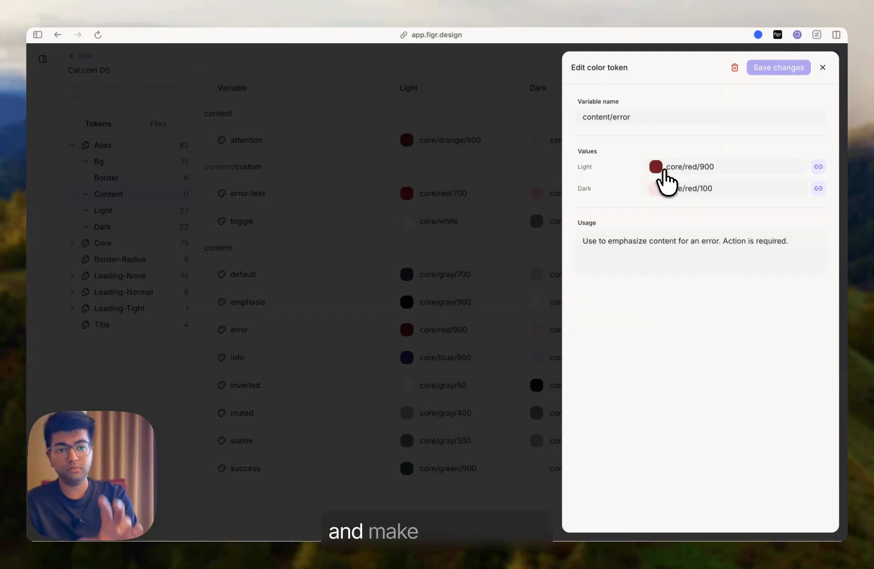
{"action": "left_click", "coordinate": [602, 116]}
{"action": "left_click", "coordinate": [548, 154]}
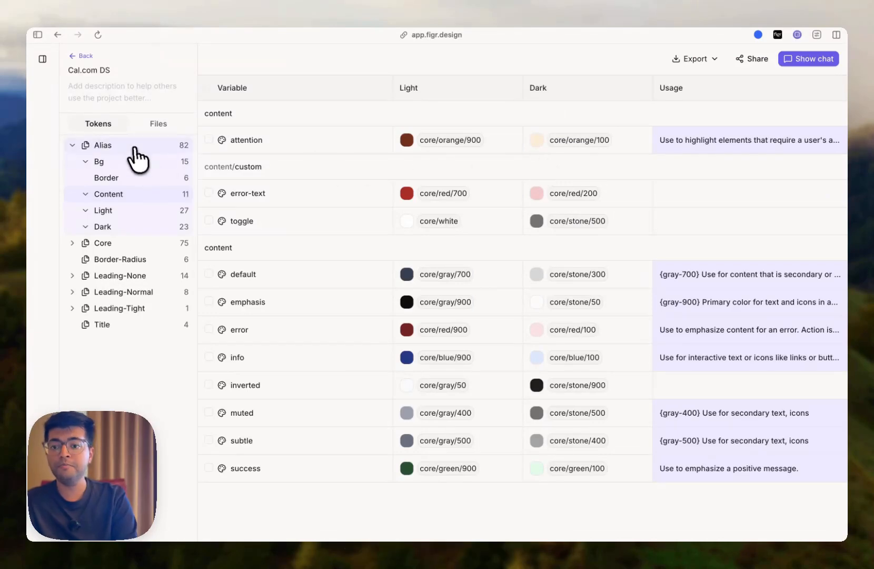
- Browse the Leading-Normal, Leading-Tight and Border-Radius token collections
{"action": "left_click", "coordinate": [121, 292]}
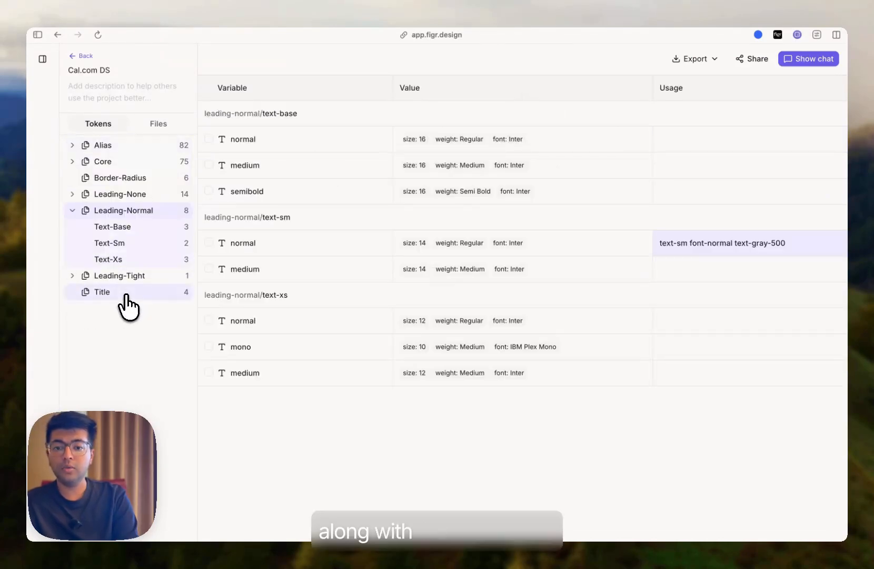
{"action": "left_click", "coordinate": [119, 275]}
{"action": "left_click", "coordinate": [109, 179]}
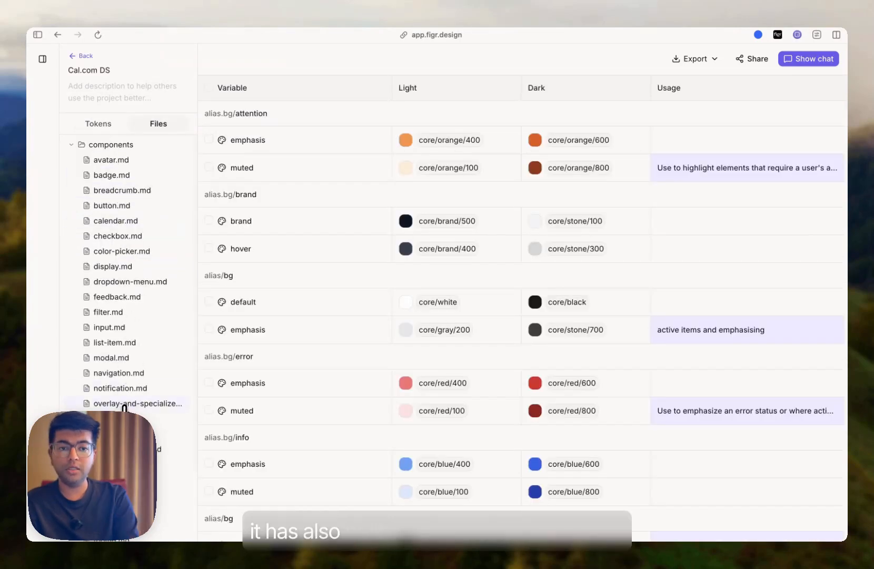
- Browse the generated component docs in Files, including overlay-and-specialized, section-header, modal and radio
{"action": "left_click", "coordinate": [125, 404]}
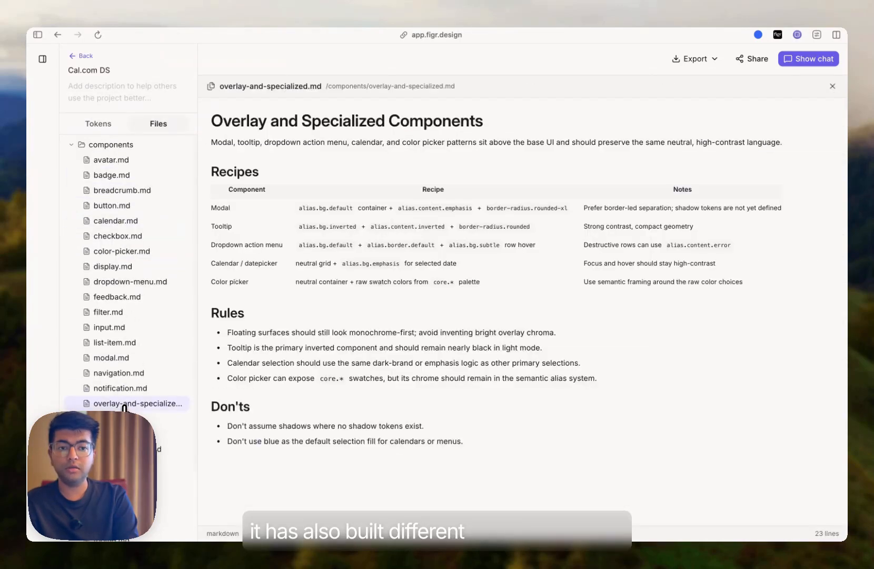
{"action": "left_click", "coordinate": [114, 403]}
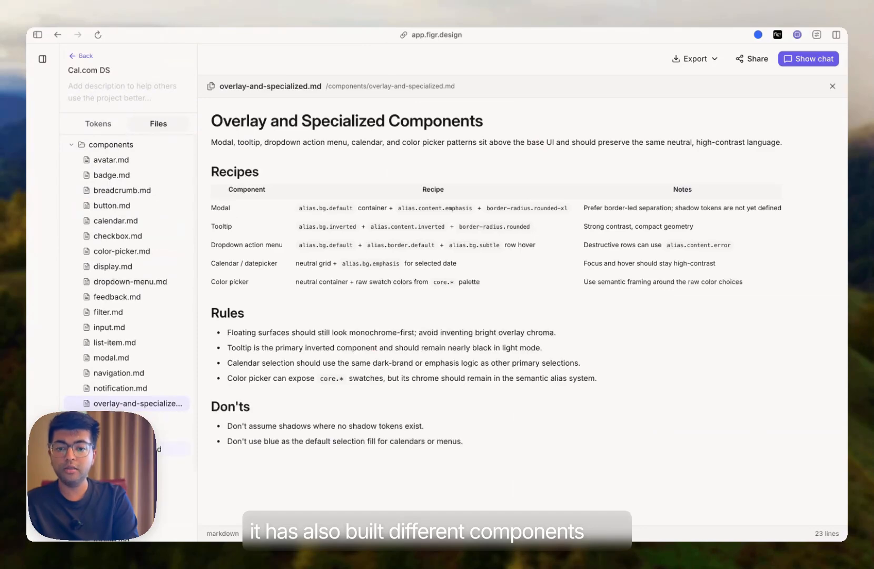
{"action": "left_click", "coordinate": [128, 449]}
{"action": "scroll", "coordinate": [128, 450], "scroll_direction": "down", "scroll_amount": 2}
{"action": "scroll", "coordinate": [127, 450], "scroll_direction": "up", "scroll_amount": 1}
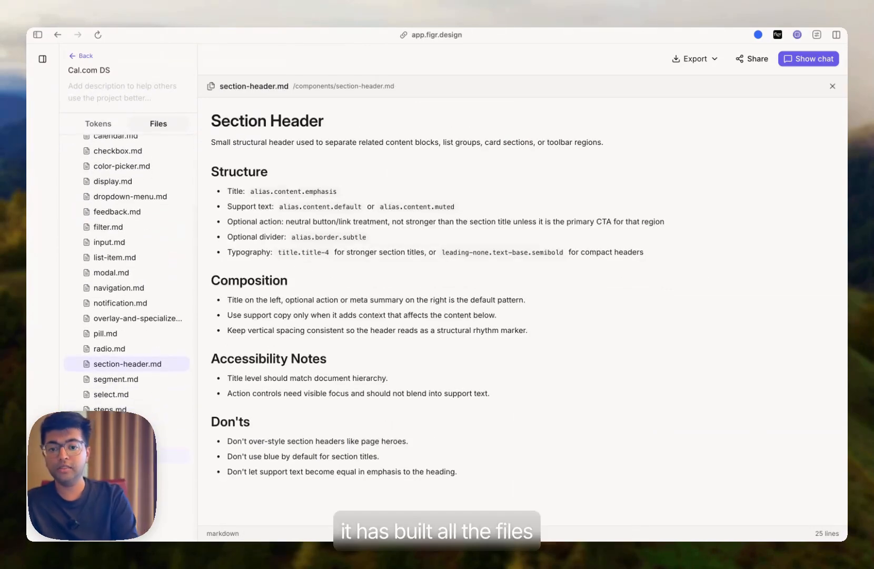
{"action": "left_click", "coordinate": [108, 272]}
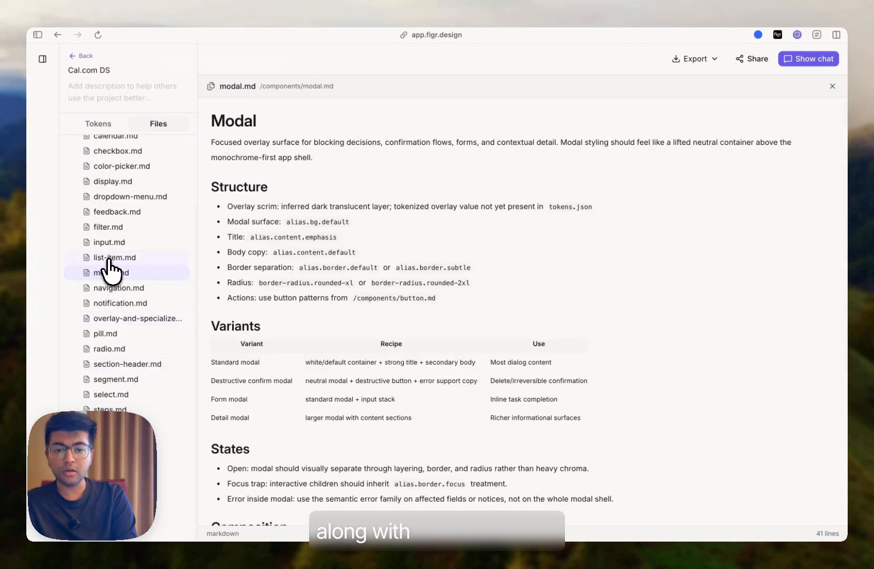
{"action": "scroll", "coordinate": [299, 352], "scroll_direction": "down", "scroll_amount": 1}
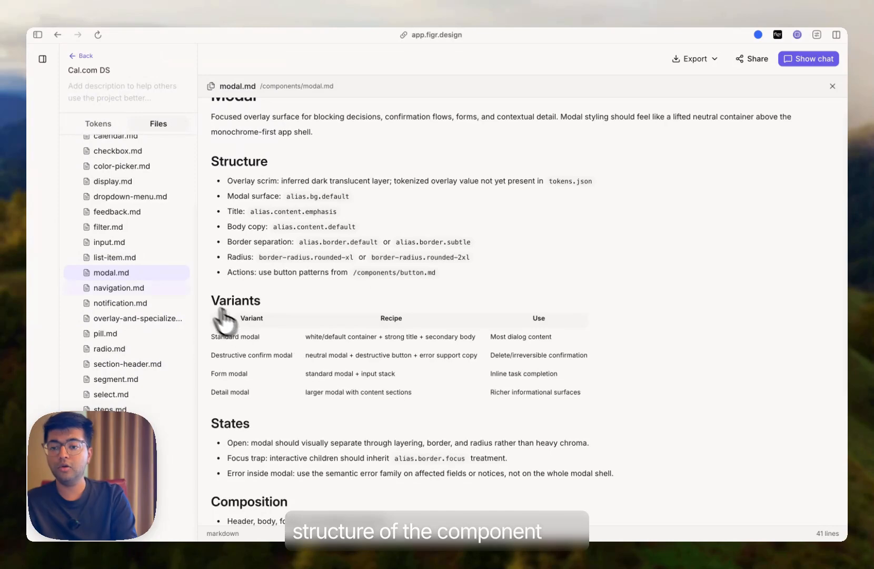
{"action": "left_click", "coordinate": [117, 333]}
{"action": "left_click", "coordinate": [117, 349]}
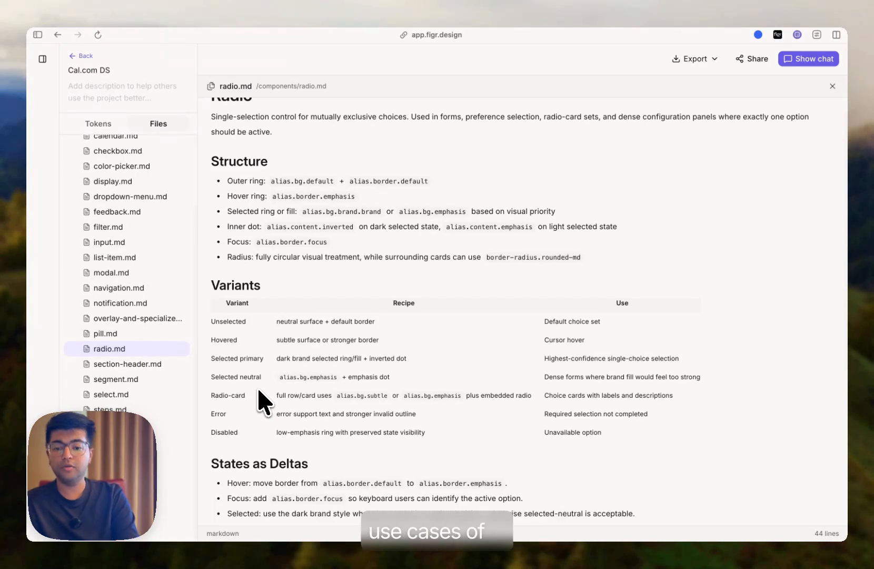
{"action": "scroll", "coordinate": [257, 387], "scroll_direction": "down", "scroll_amount": 3}
{"action": "scroll", "coordinate": [134, 373], "scroll_direction": "up", "scroll_amount": 5}
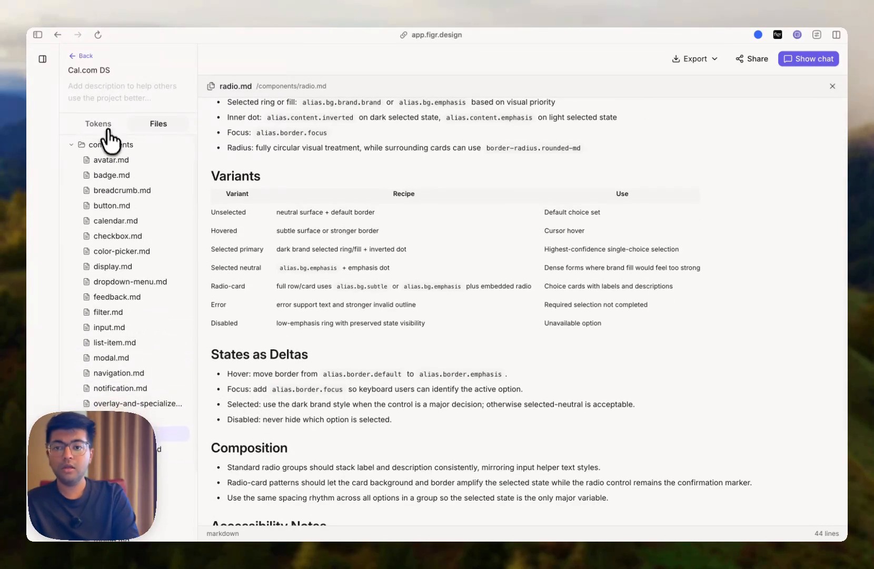
- Return to the token list with chat open, check the Figr sync plugin on the Figma Calendar page, and switch back
{"action": "left_click", "coordinate": [113, 126]}
{"action": "left_click", "coordinate": [802, 59]}
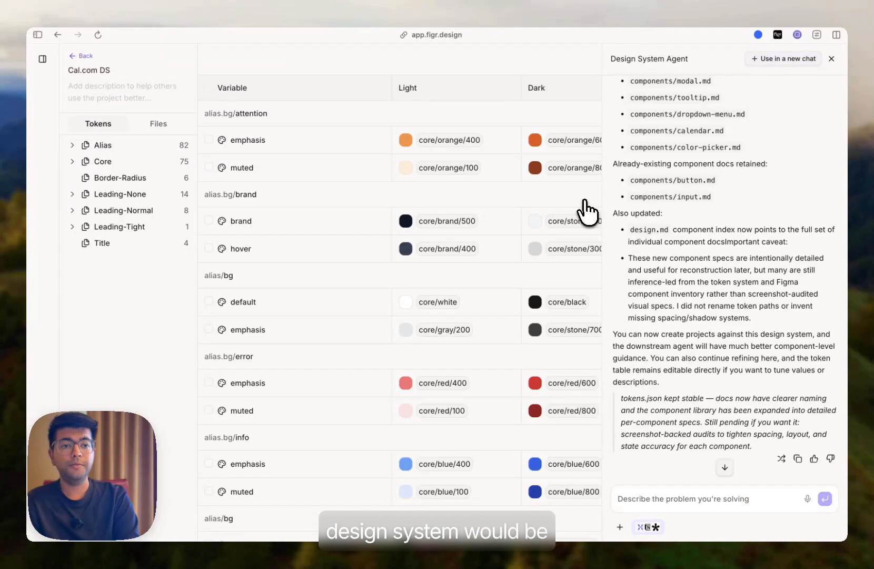
{"action": "key", "text": "ctrl+Right"}
{"action": "key", "text": "Escape"}
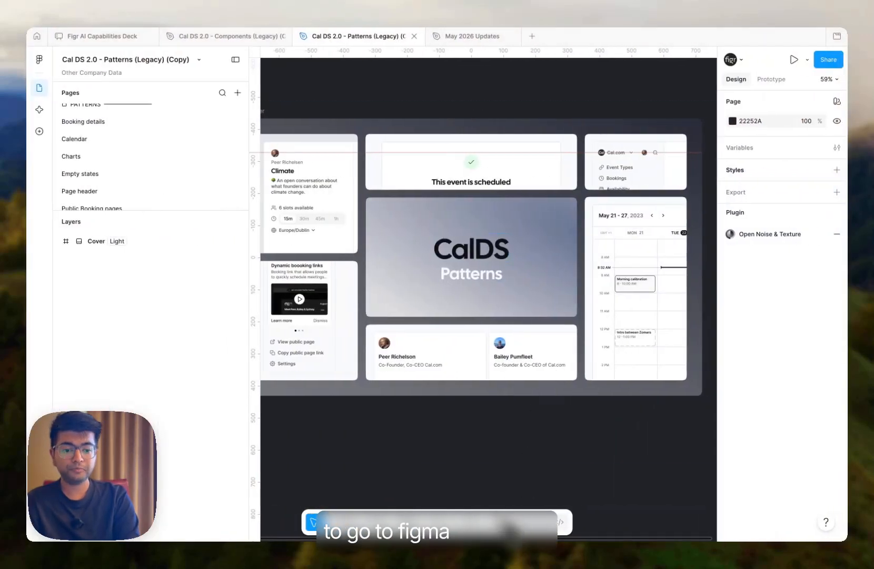
{"action": "left_click", "coordinate": [501, 523]}
{"action": "left_click", "coordinate": [356, 376]}
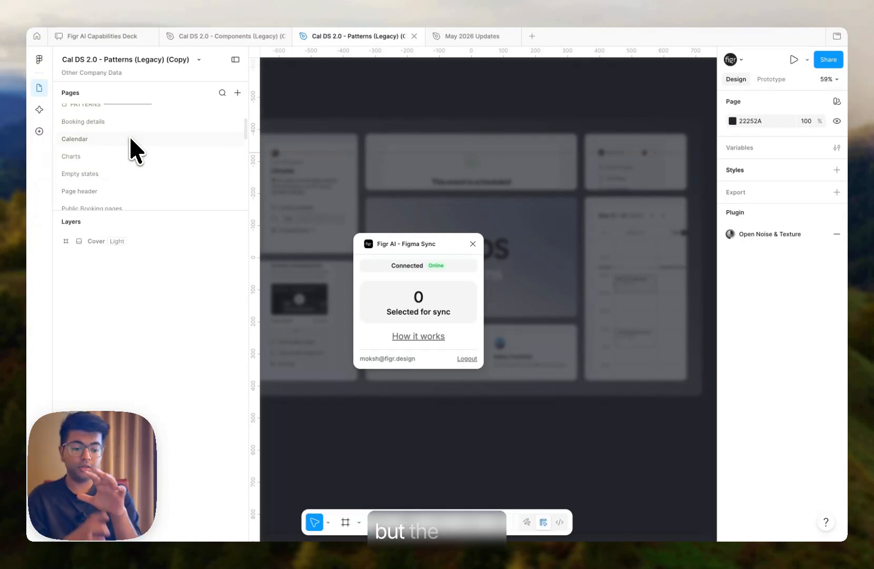
{"action": "left_click", "coordinate": [131, 140]}
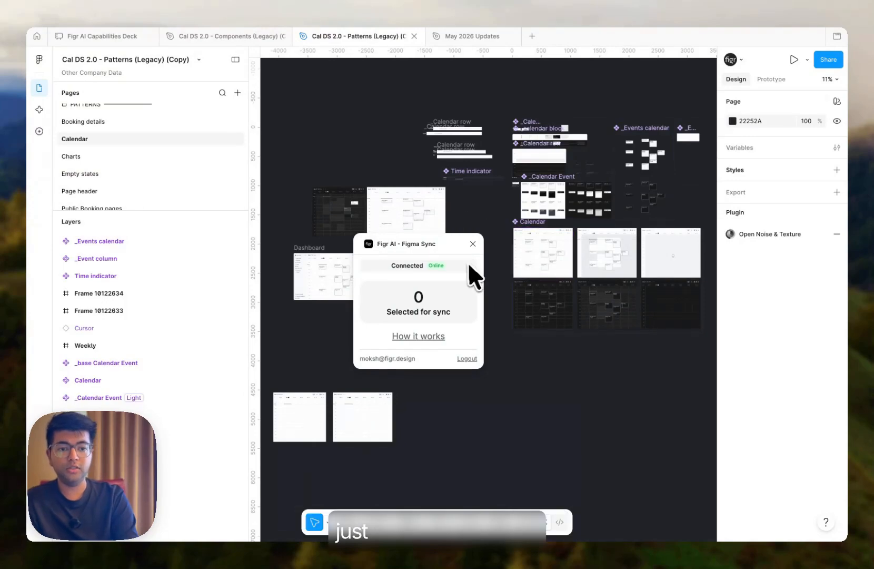
{"action": "key", "text": "ctrl+Left"}
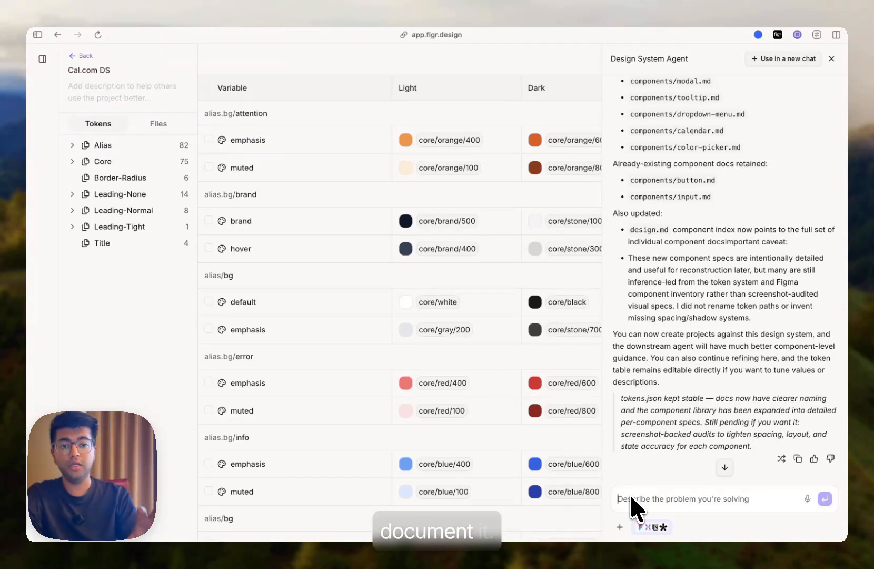
- Ask the agent: "Use figma to find patterns and build complete usage guideline to understand how and when components and tokens are being used."
{"action": "type", "text": "Use figma to find patterns and build complete usage guideline to understand how and when component and tokens are being used."}
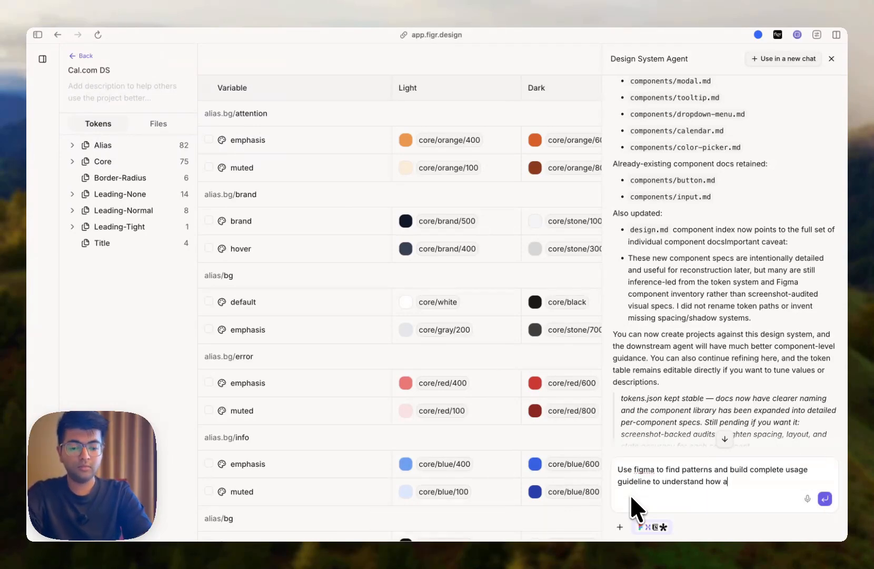
{"action": "left_click", "coordinate": [800, 469]}
{"action": "type", "text": "s"}
{"action": "key", "text": "Down"}
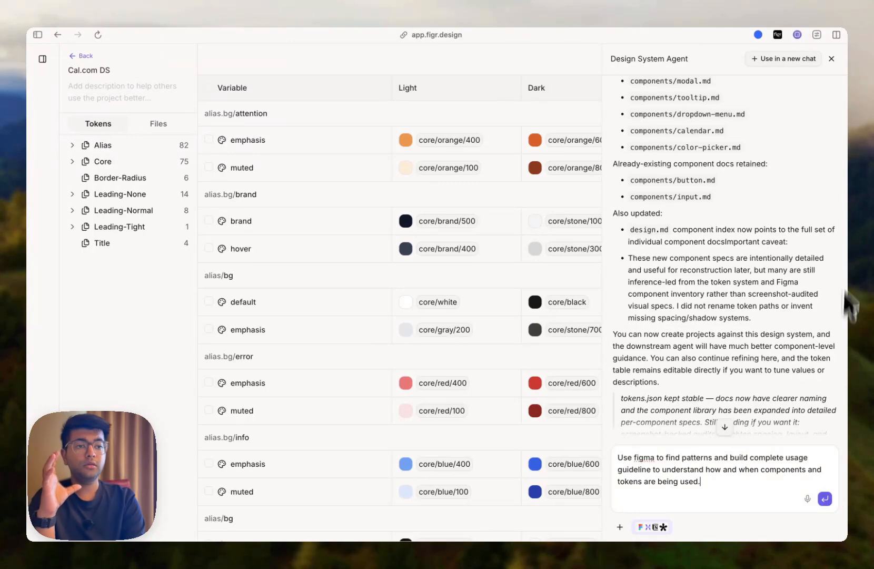
{"action": "left_click", "coordinate": [832, 59]}
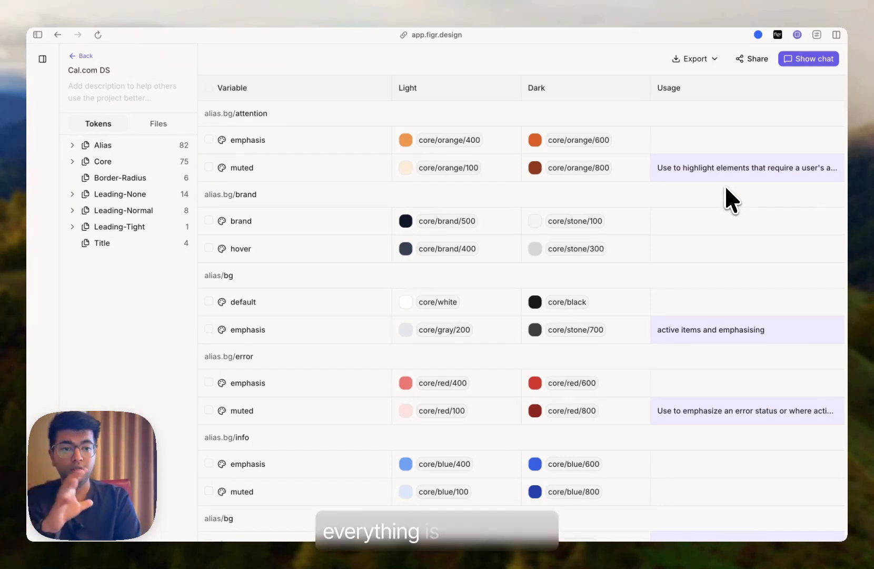
{"action": "left_click", "coordinate": [795, 66]}
{"action": "left_click", "coordinate": [651, 212]}
{"action": "left_click", "coordinate": [646, 233]}
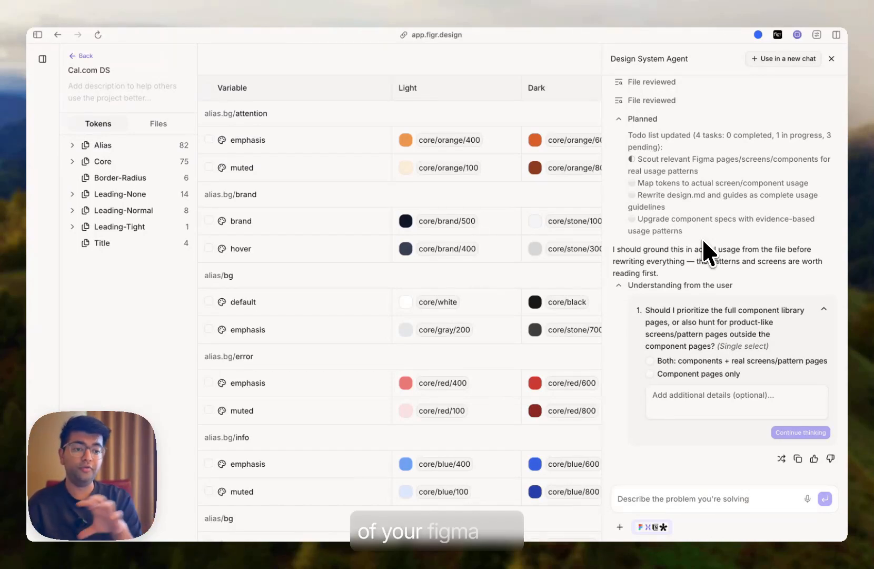
- Answer the agent's question with "Both: components + real screens/pattern pages" and let it continue thinking
{"action": "left_click", "coordinate": [678, 360]}
{"action": "left_click", "coordinate": [800, 432]}
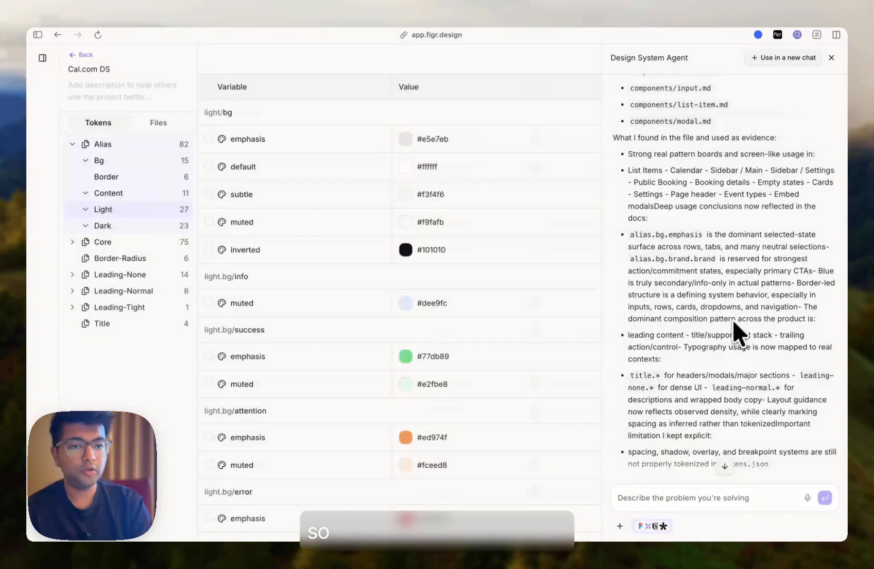
{"action": "scroll", "coordinate": [737, 327], "scroll_direction": "up", "scroll_amount": 1}
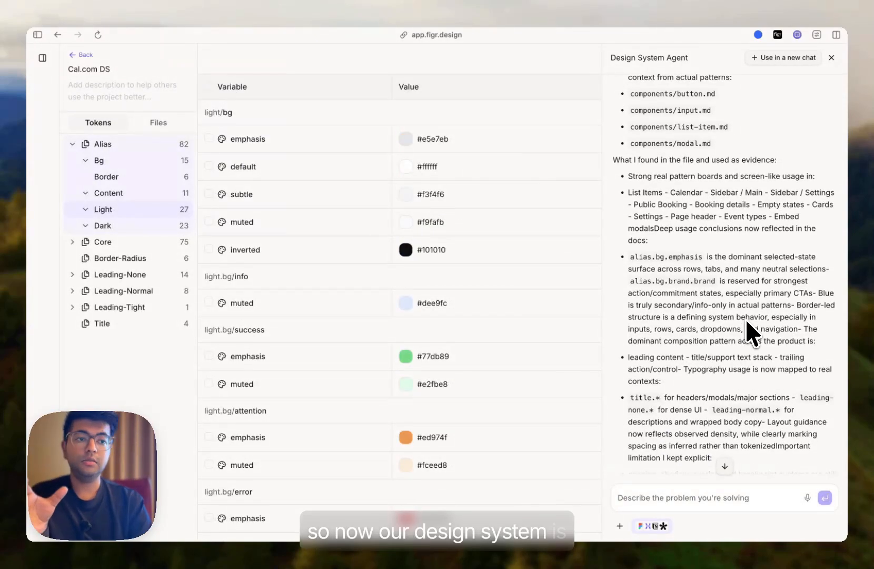
- Hide the chat and open the light/content/emphasis token to review its usage description, then close it
{"action": "left_click", "coordinate": [830, 59]}
{"action": "scroll", "coordinate": [318, 243], "scroll_direction": "down", "scroll_amount": 10}
{"action": "left_click", "coordinate": [681, 305]}
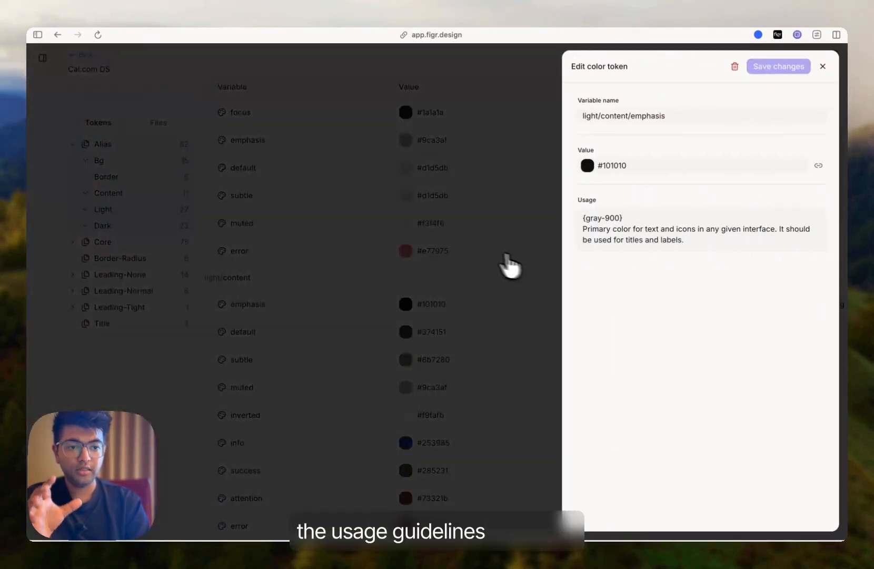
{"action": "left_click", "coordinate": [530, 269]}
- Browse the updated docs in Files, including button.md, the typography guide, design.md and the colors guide
{"action": "left_click", "coordinate": [157, 125]}
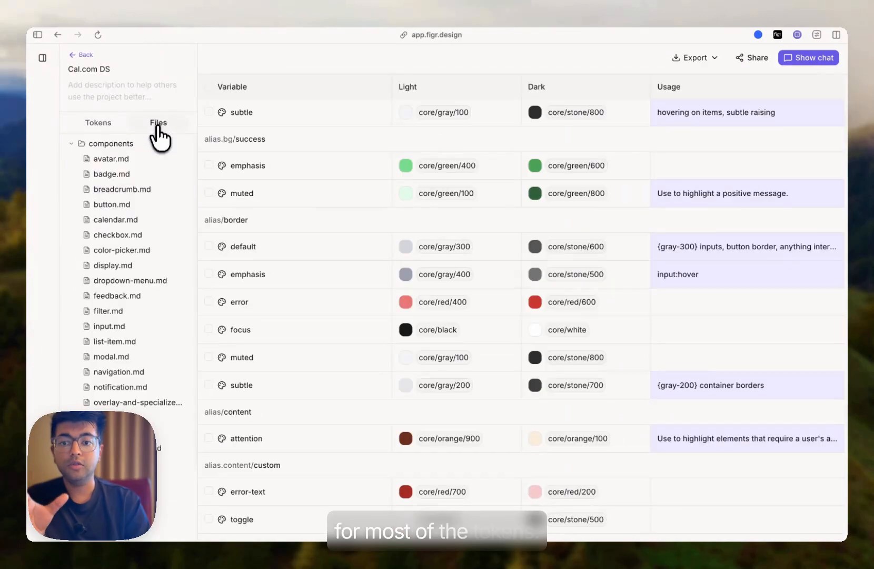
{"action": "left_click", "coordinate": [142, 204]}
{"action": "left_click", "coordinate": [133, 251]}
{"action": "scroll", "coordinate": [133, 247], "scroll_direction": "down", "scroll_amount": 2}
{"action": "left_click", "coordinate": [117, 515]}
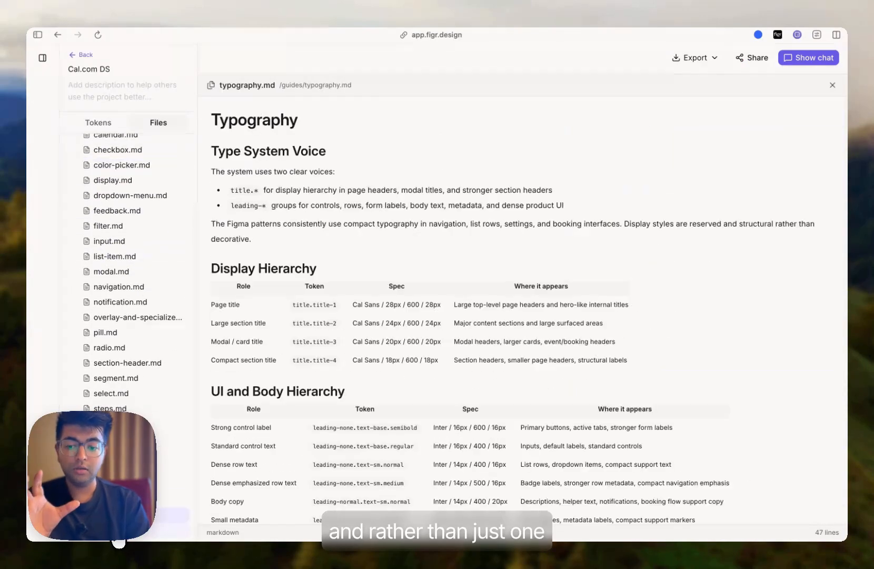
{"action": "left_click", "coordinate": [117, 527]}
{"action": "scroll", "coordinate": [116, 396], "scroll_direction": "up", "scroll_amount": 3}
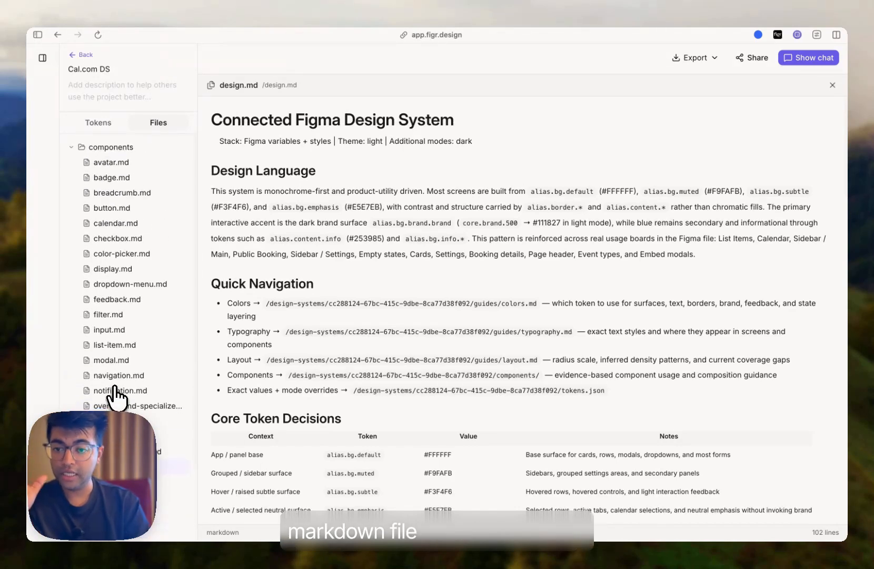
{"action": "scroll", "coordinate": [115, 388], "scroll_direction": "down", "scroll_amount": 3}
{"action": "left_click", "coordinate": [117, 484]}
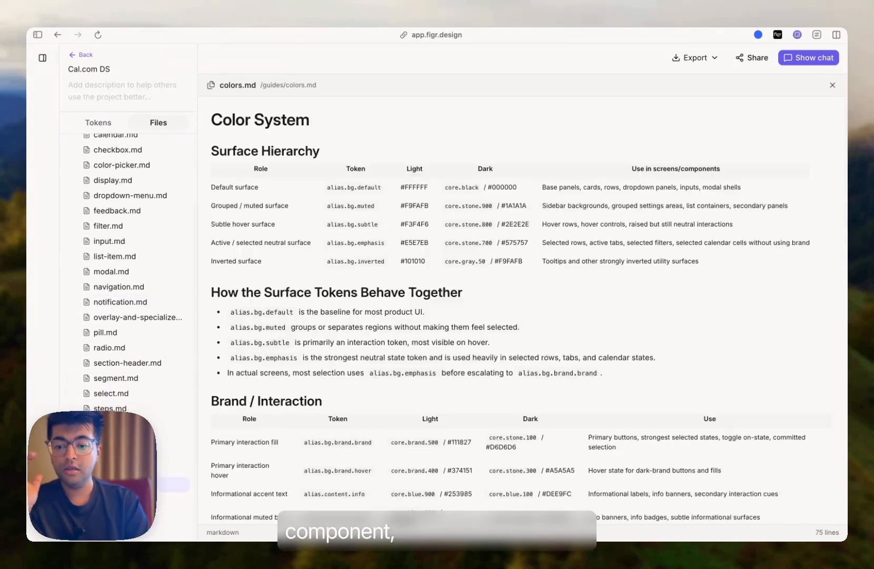
- Open the layout guide, design.md, button.md and checkbox.md docs in turn to review their usage guidance
{"action": "left_click", "coordinate": [117, 500]}
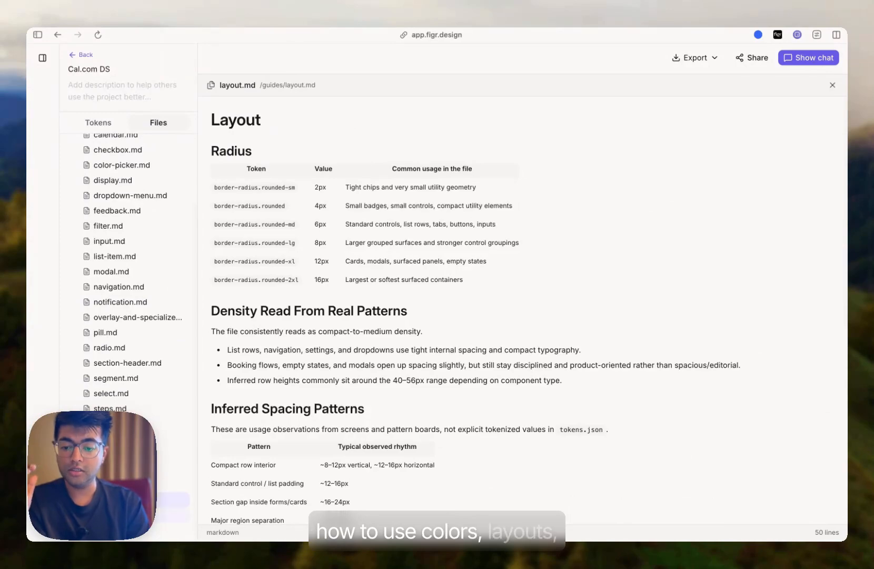
{"action": "left_click", "coordinate": [118, 514]}
{"action": "left_click", "coordinate": [121, 529]}
{"action": "scroll", "coordinate": [142, 205], "scroll_direction": "up", "scroll_amount": 3}
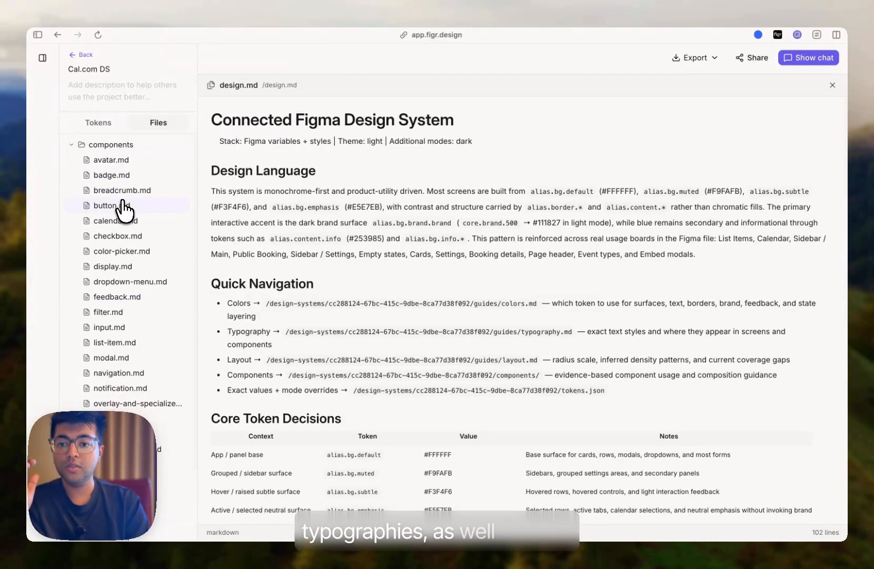
{"action": "left_click", "coordinate": [120, 205]}
{"action": "left_click", "coordinate": [121, 235]}
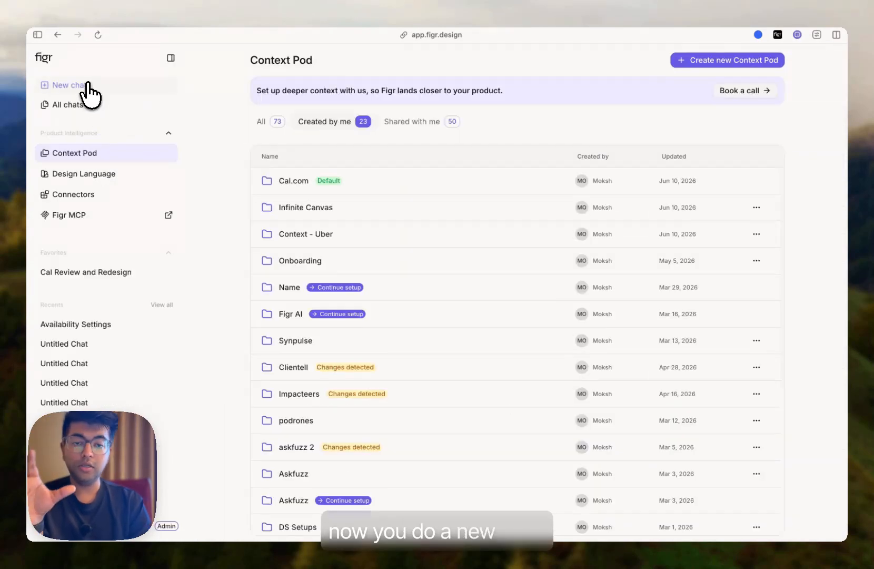
- Return to the canvas chat and attach the Cal.com context pod and the Cal.com DS design system to it
{"action": "left_click", "coordinate": [87, 86]}
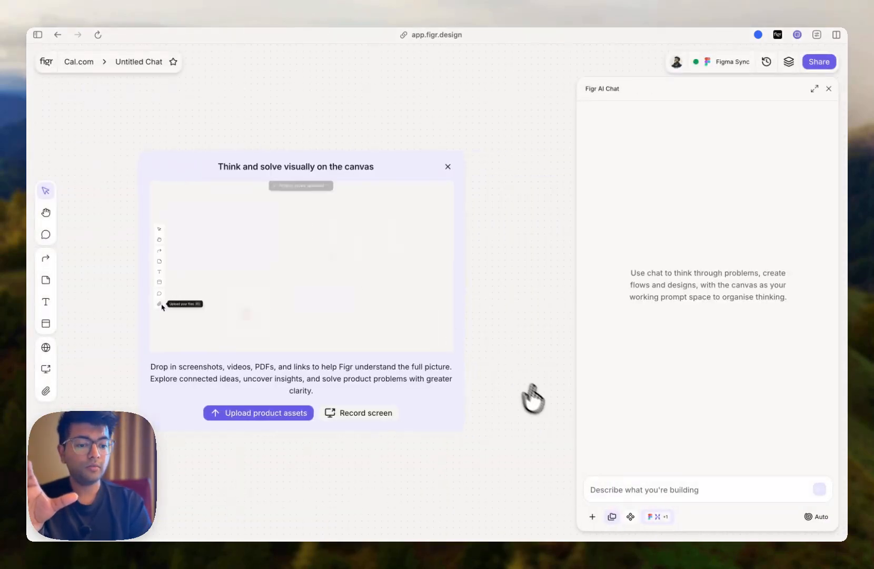
{"action": "left_click", "coordinate": [612, 517]}
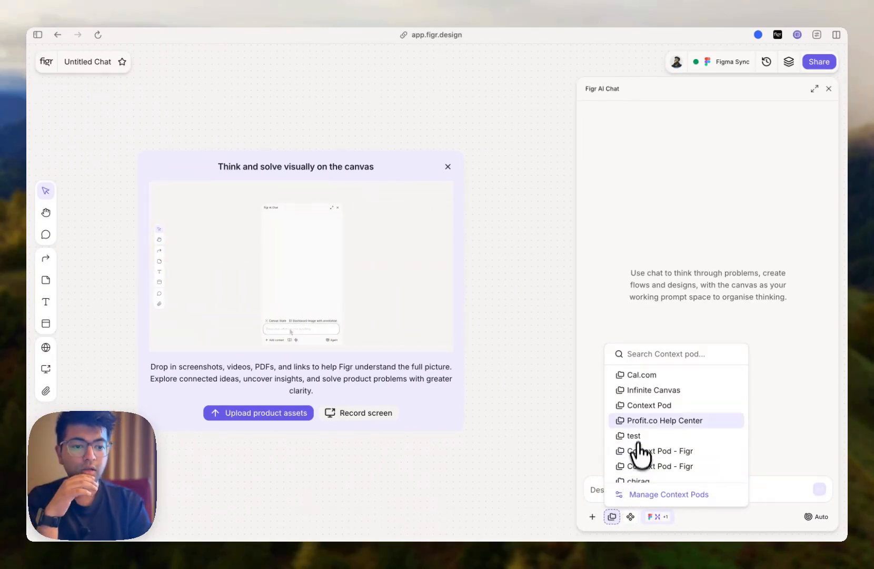
{"action": "left_click", "coordinate": [652, 376]}
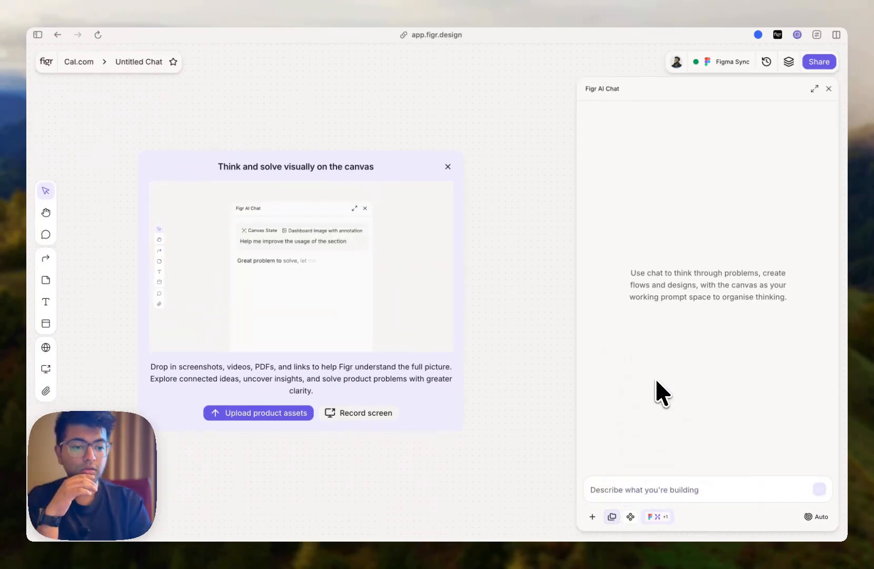
{"action": "left_click", "coordinate": [630, 516]}
{"action": "scroll", "coordinate": [677, 387], "scroll_direction": "down", "scroll_amount": 5}
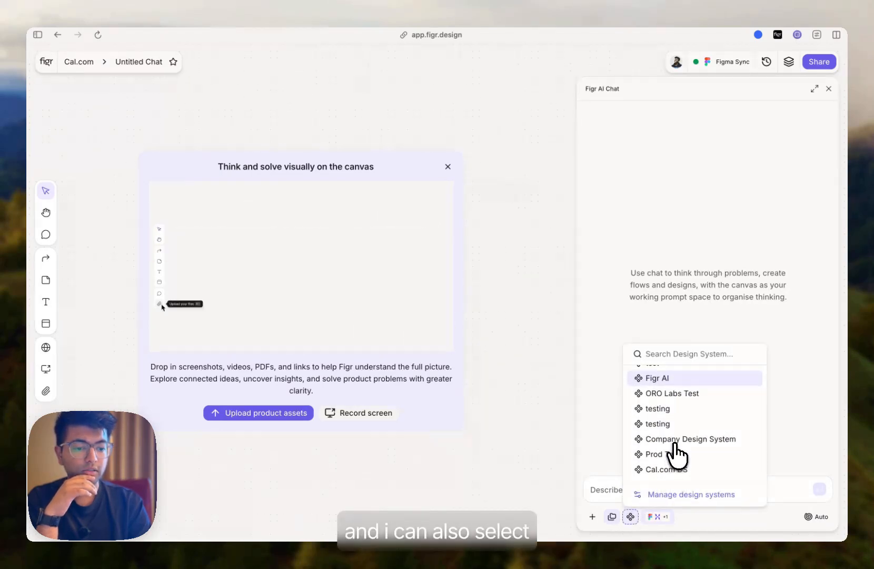
{"action": "left_click", "coordinate": [679, 474]}
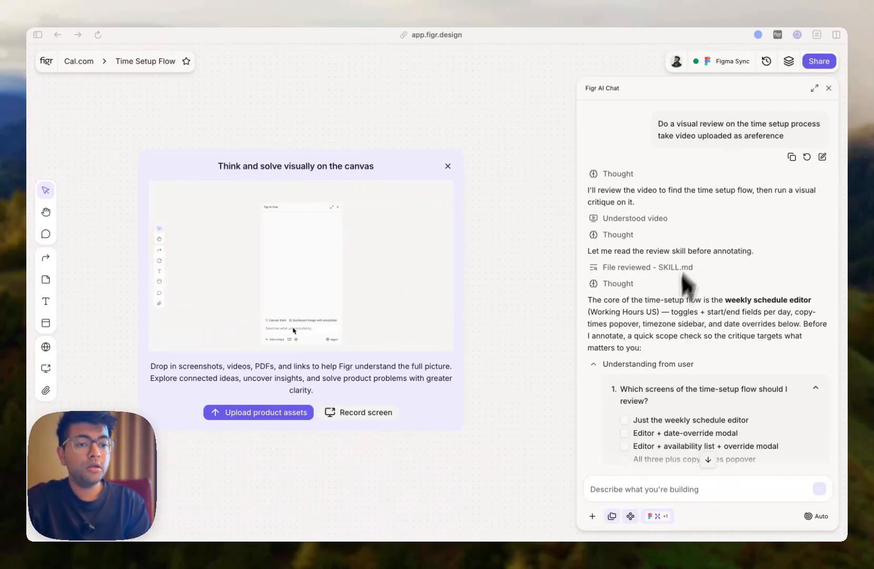
- Answer the agent's scope questions with "All three plus copy-times popover" and "Power user managing multiple schedules"
{"action": "scroll", "coordinate": [661, 348], "scroll_direction": "down", "scroll_amount": 3}
{"action": "scroll", "coordinate": [663, 351], "scroll_direction": "down", "scroll_amount": 2}
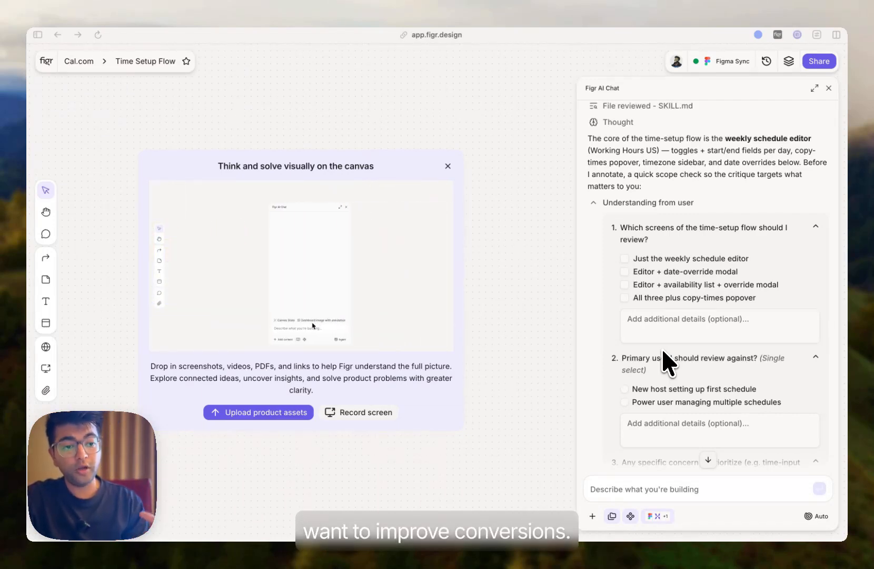
{"action": "left_click", "coordinate": [625, 297]}
{"action": "scroll", "coordinate": [631, 304], "scroll_direction": "down", "scroll_amount": 2}
{"action": "scroll", "coordinate": [632, 307], "scroll_direction": "down", "scroll_amount": 2}
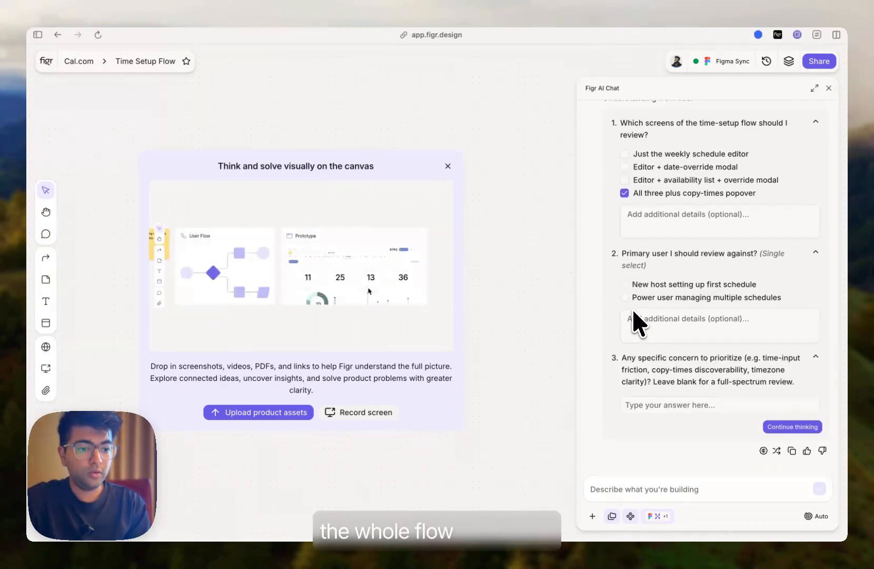
{"action": "left_click", "coordinate": [624, 298]}
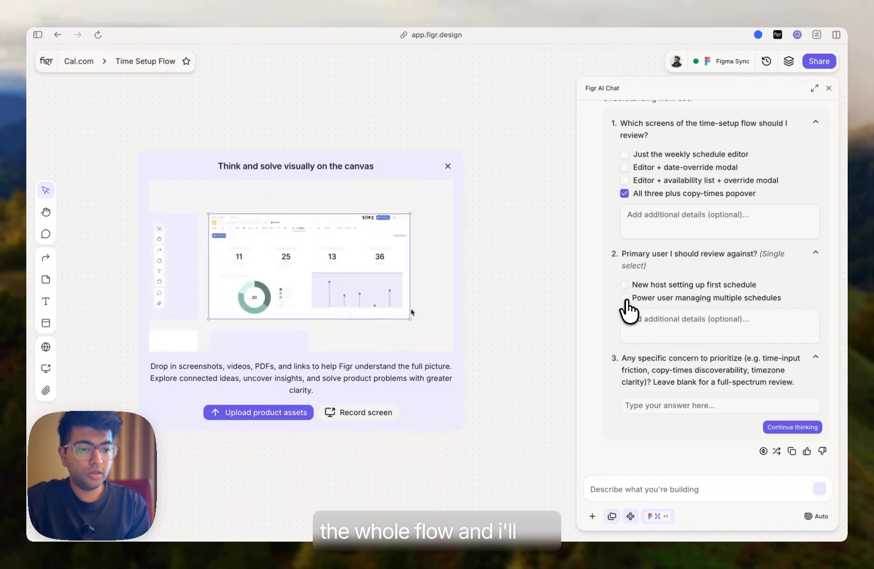
{"action": "left_click", "coordinate": [646, 319]}
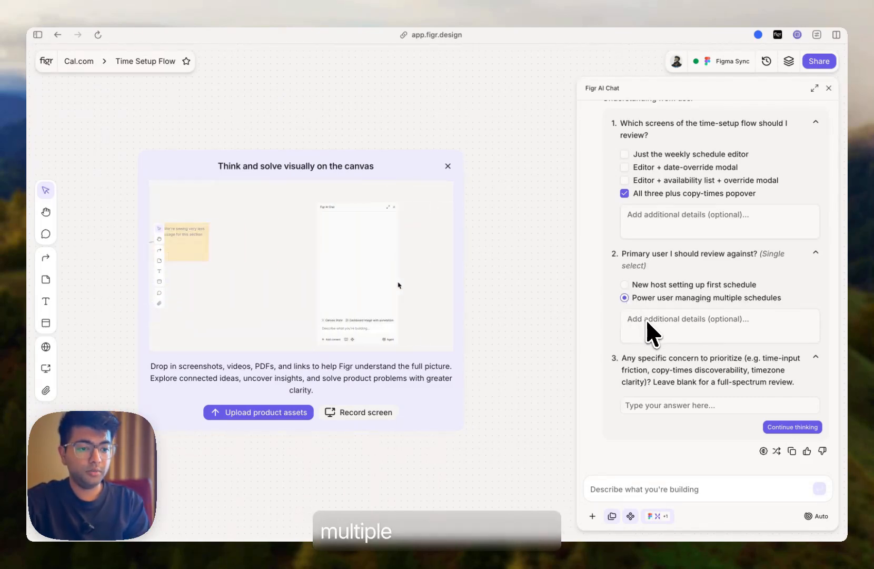
- Enter the specific concern "make it faster to setup our timings" and let the agent continue thinking
{"action": "left_click", "coordinate": [697, 410]}
{"action": "type", "text": "make it faster to setup our timings"}
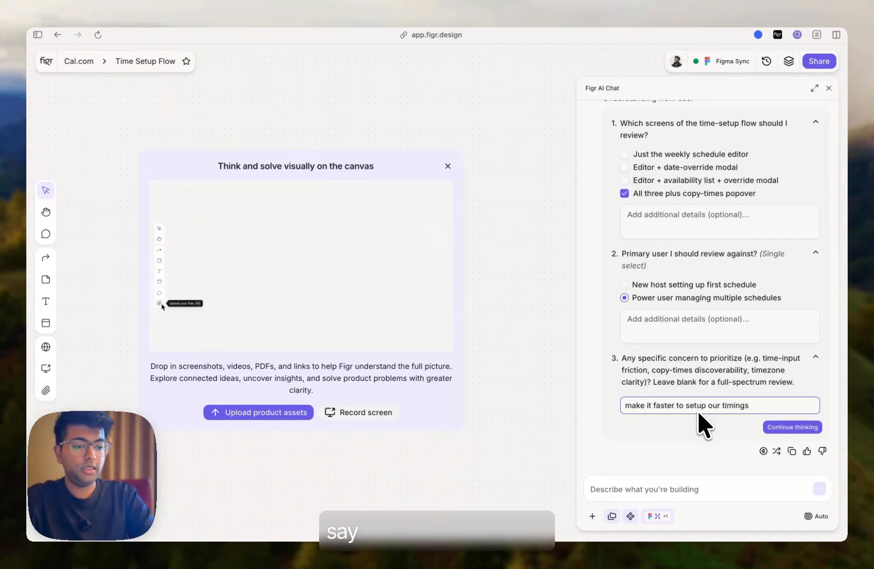
{"action": "left_click", "coordinate": [781, 426]}
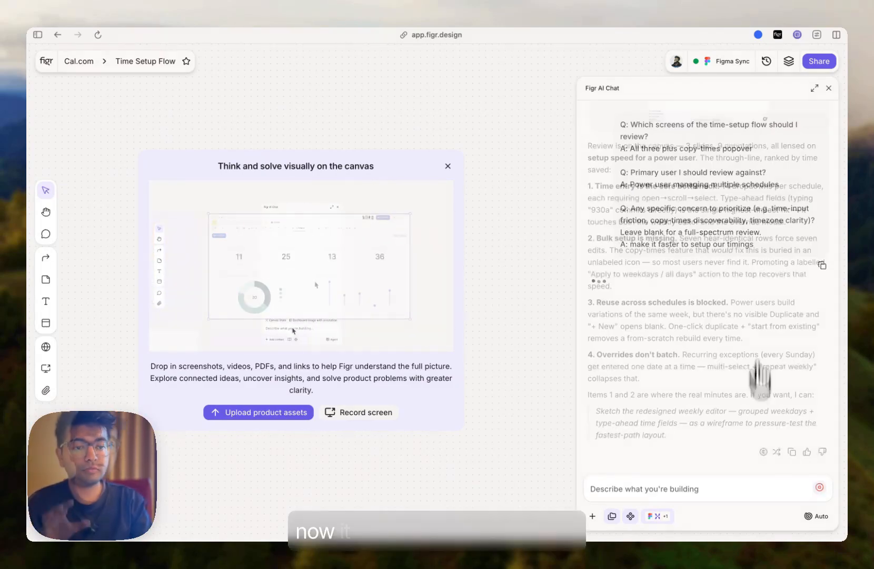
- Expand the chat and open the generated visual design review to examine the annotations on Screens 1, 2 and 3, then close it
{"action": "left_click", "coordinate": [814, 88]}
{"action": "scroll", "coordinate": [608, 234], "scroll_direction": "up", "scroll_amount": 1}
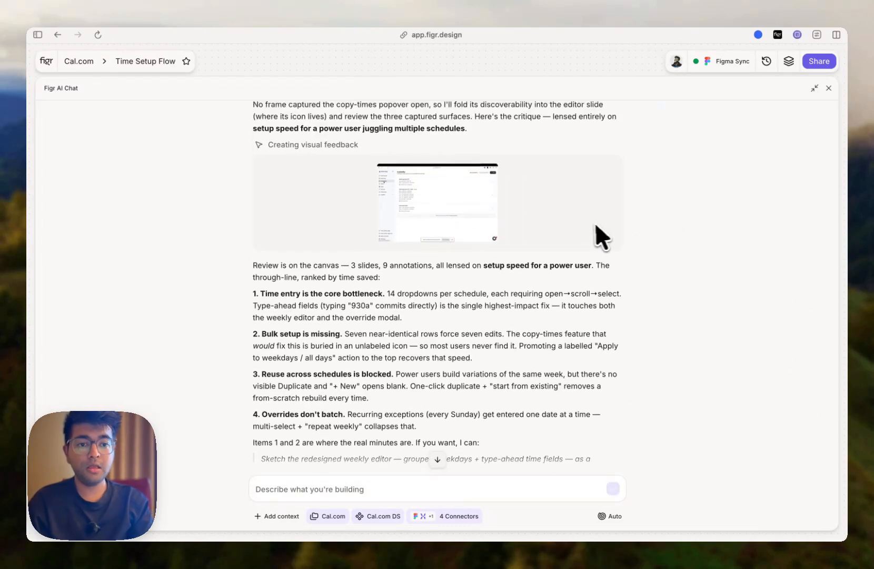
{"action": "left_click", "coordinate": [537, 240]}
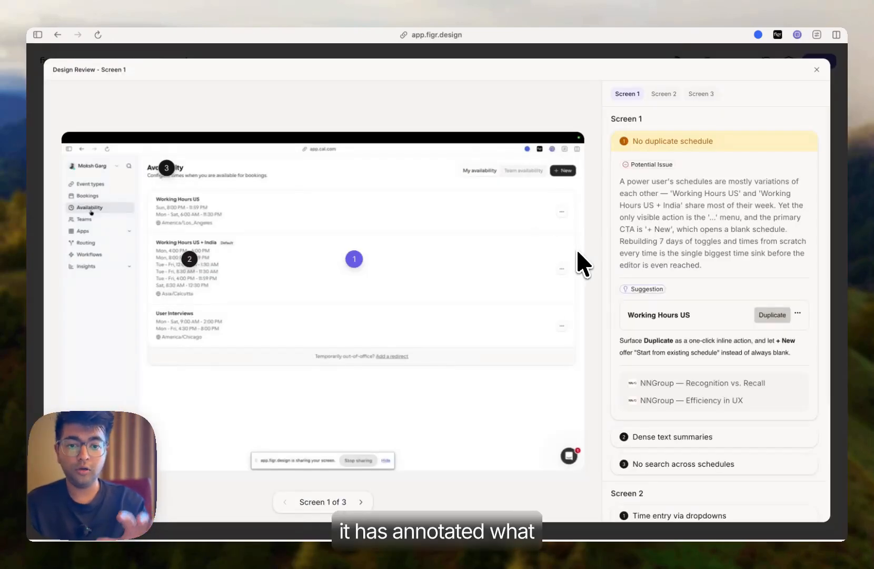
{"action": "left_click", "coordinate": [658, 91]}
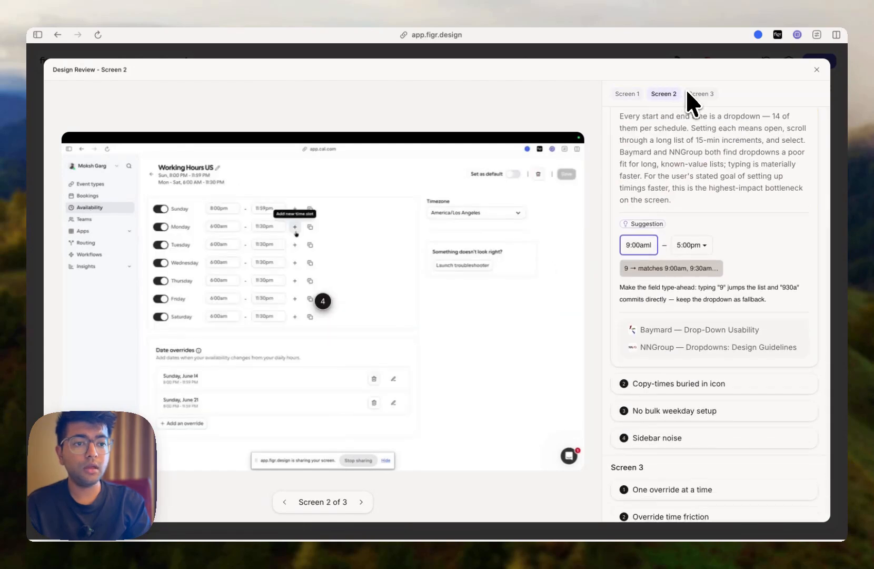
{"action": "left_click", "coordinate": [690, 91]}
{"action": "left_click", "coordinate": [632, 94]}
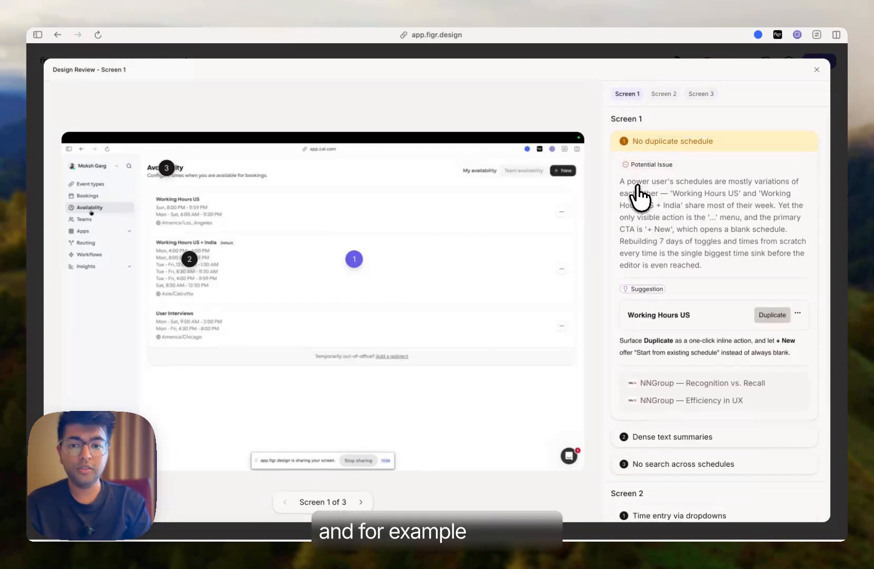
{"action": "scroll", "coordinate": [655, 306], "scroll_direction": "down", "scroll_amount": 3}
{"action": "left_click", "coordinate": [657, 371]}
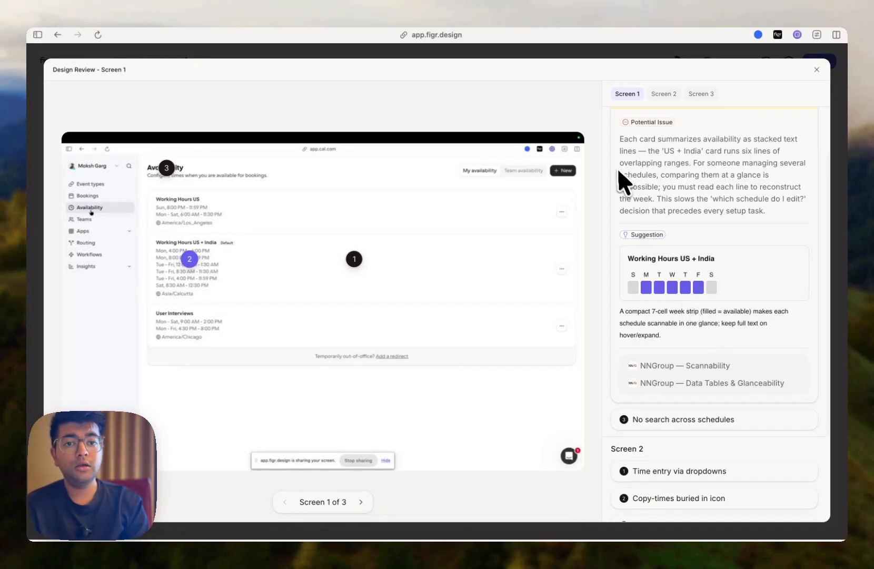
{"action": "left_click", "coordinate": [815, 70]}
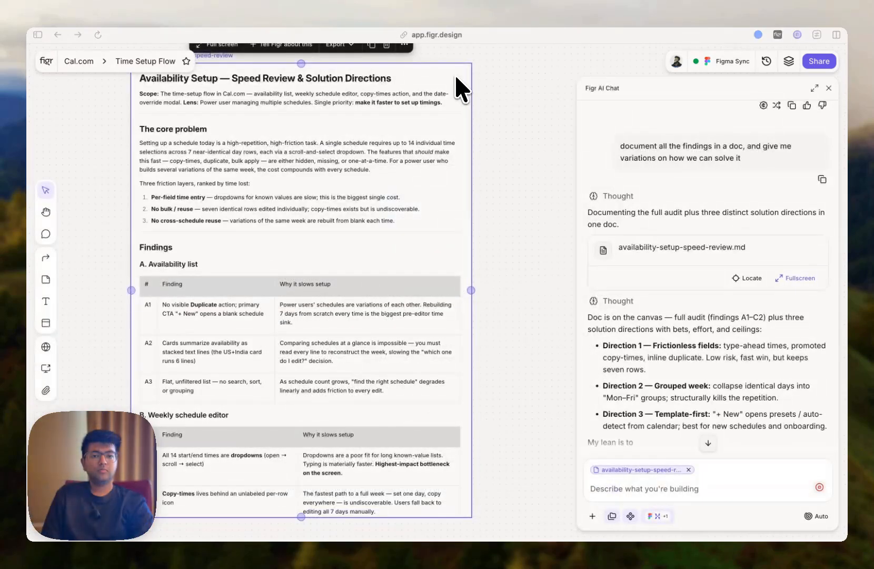
- Open the availability-setup-speed-review doc full screen, read through its findings, and return to the canvas
{"action": "scroll", "coordinate": [513, 163], "scroll_direction": "down", "scroll_amount": 2}
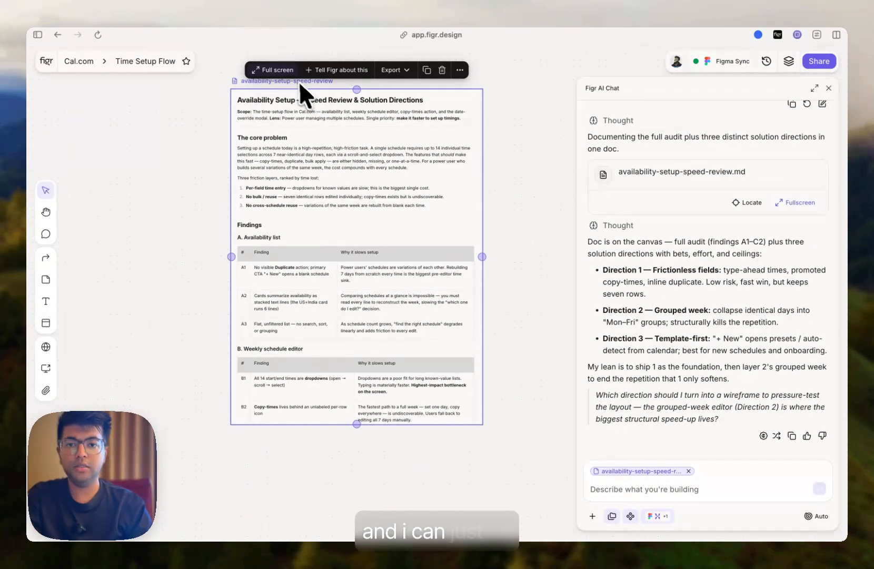
{"action": "left_click", "coordinate": [272, 70]}
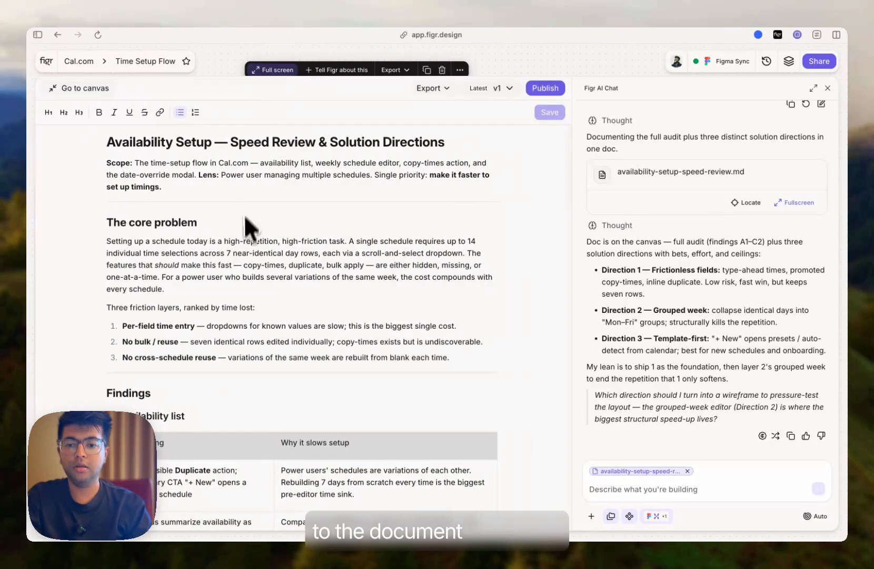
{"action": "scroll", "coordinate": [238, 242], "scroll_direction": "down", "scroll_amount": 1}
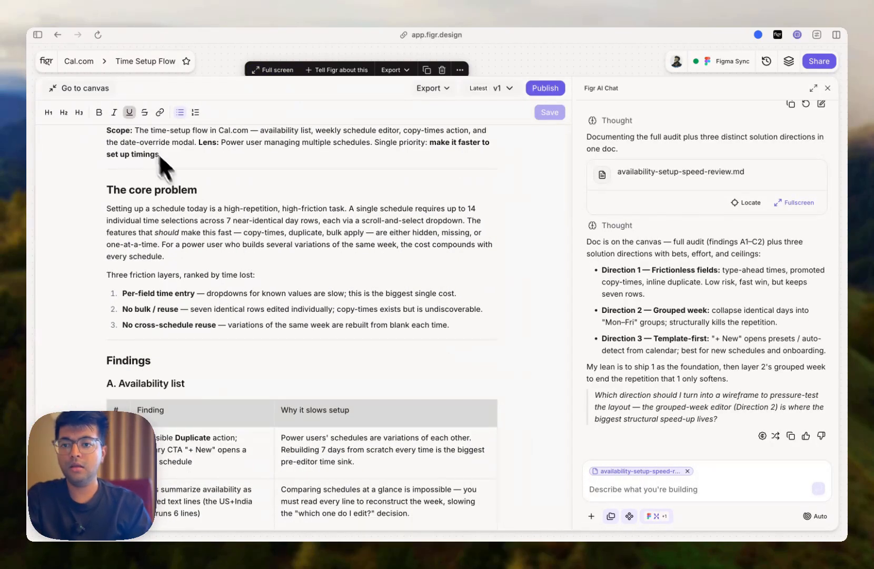
{"action": "scroll", "coordinate": [171, 222], "scroll_direction": "down", "scroll_amount": 2}
{"action": "scroll", "coordinate": [169, 265], "scroll_direction": "down", "scroll_amount": 5}
{"action": "scroll", "coordinate": [169, 271], "scroll_direction": "down", "scroll_amount": 5}
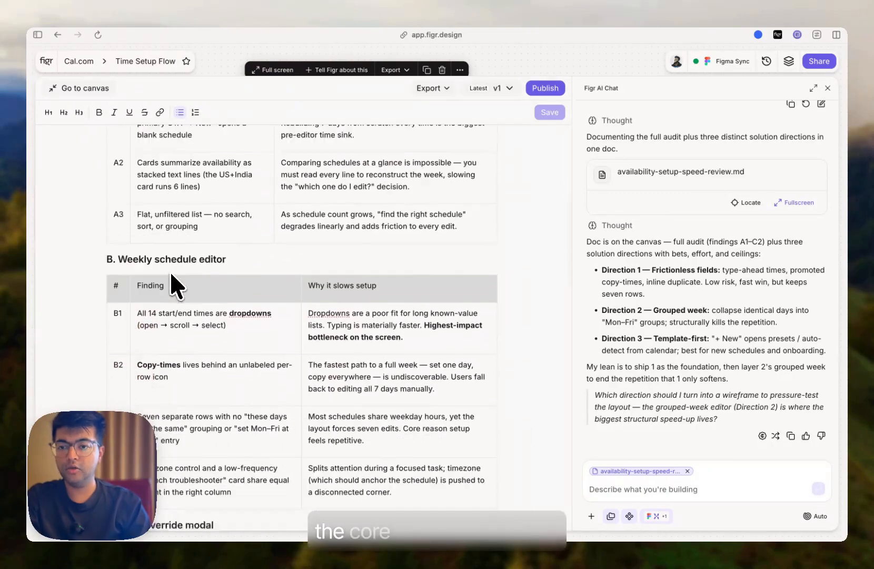
{"action": "left_click", "coordinate": [81, 89]}
- Ask the agent: "Build some wireframes for the directions"
{"action": "left_click", "coordinate": [634, 491]}
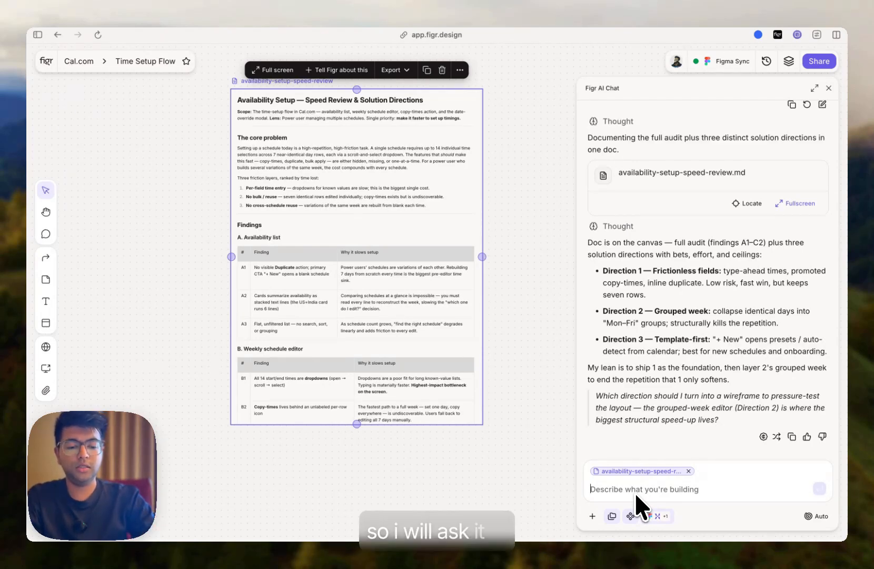
{"action": "type", "text": "Build so"}
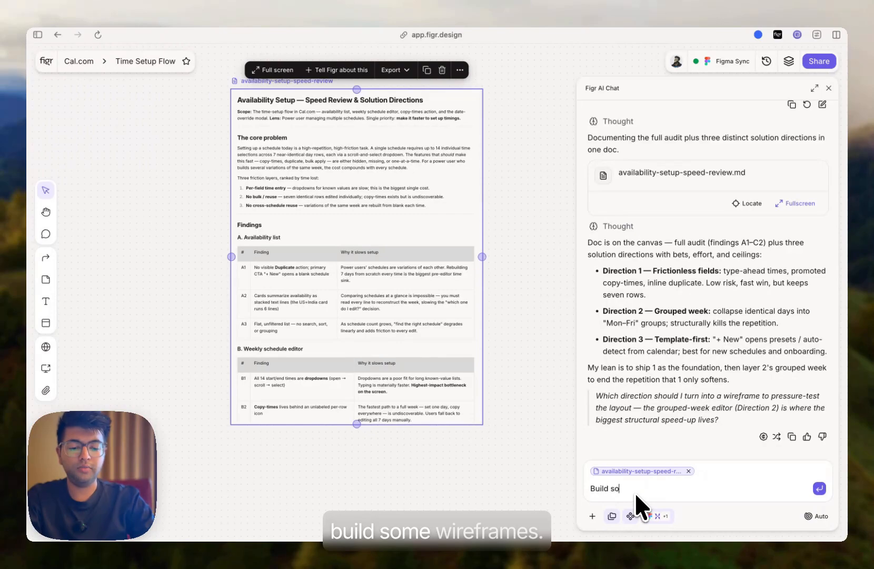
{"action": "type", "text": "me wireframes for the directions"}
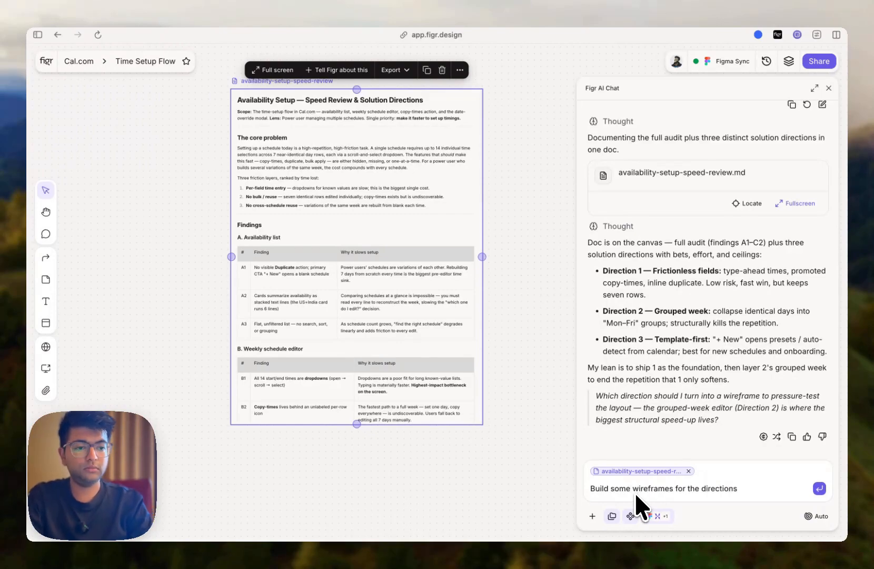
{"action": "key", "text": "Return"}
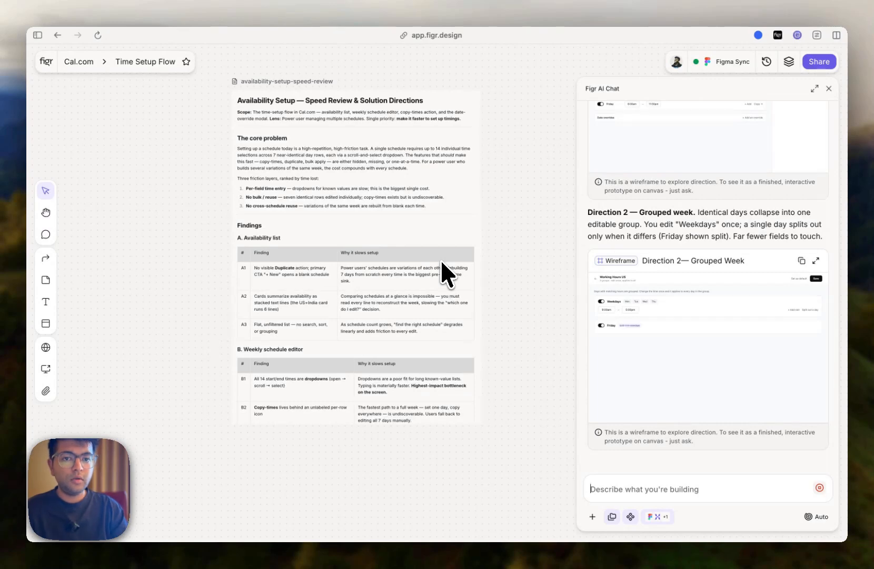
- Expand the chat and review the generated wireframes, opening Direction 1 — Frictionless Fields in full view before closing it
{"action": "left_click", "coordinate": [814, 89]}
{"action": "scroll", "coordinate": [547, 271], "scroll_direction": "up", "scroll_amount": 10}
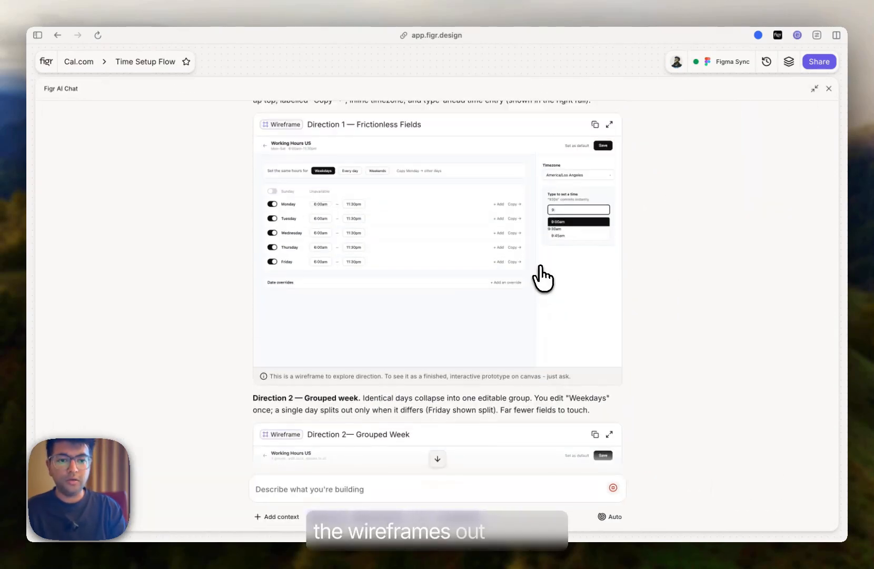
{"action": "scroll", "coordinate": [543, 273], "scroll_direction": "down", "scroll_amount": 2}
{"action": "scroll", "coordinate": [548, 268], "scroll_direction": "down", "scroll_amount": 6}
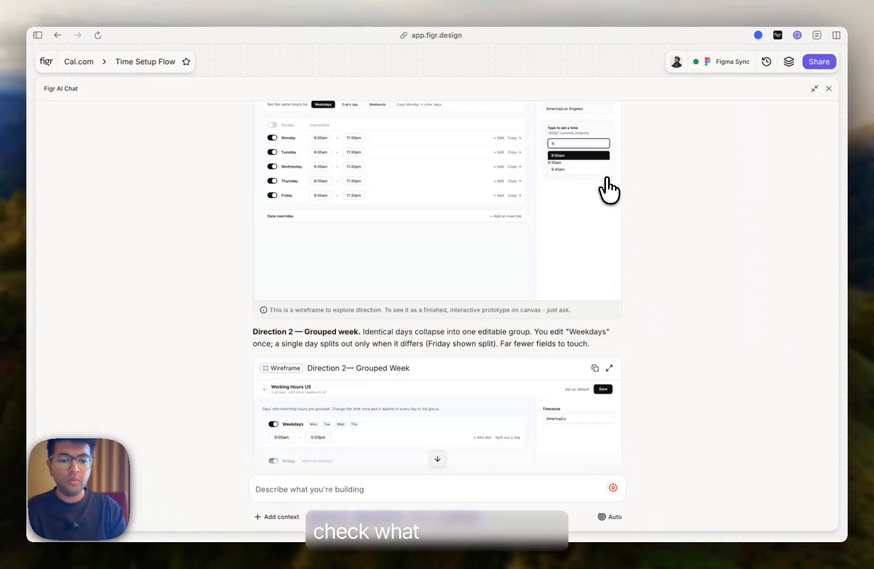
{"action": "scroll", "coordinate": [601, 250], "scroll_direction": "up", "scroll_amount": 10}
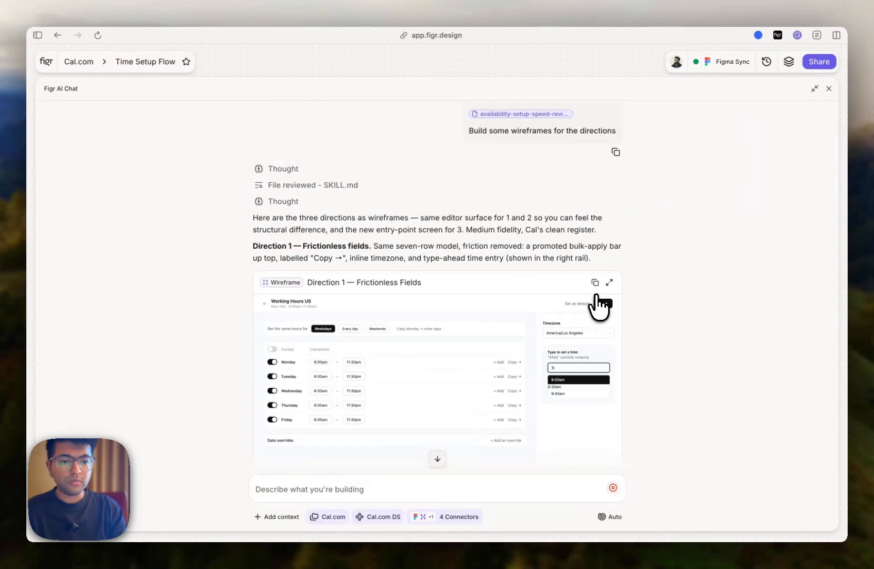
{"action": "left_click", "coordinate": [609, 280]}
{"action": "scroll", "coordinate": [611, 292], "scroll_direction": "down", "scroll_amount": 1}
{"action": "scroll", "coordinate": [611, 293], "scroll_direction": "up", "scroll_amount": 1}
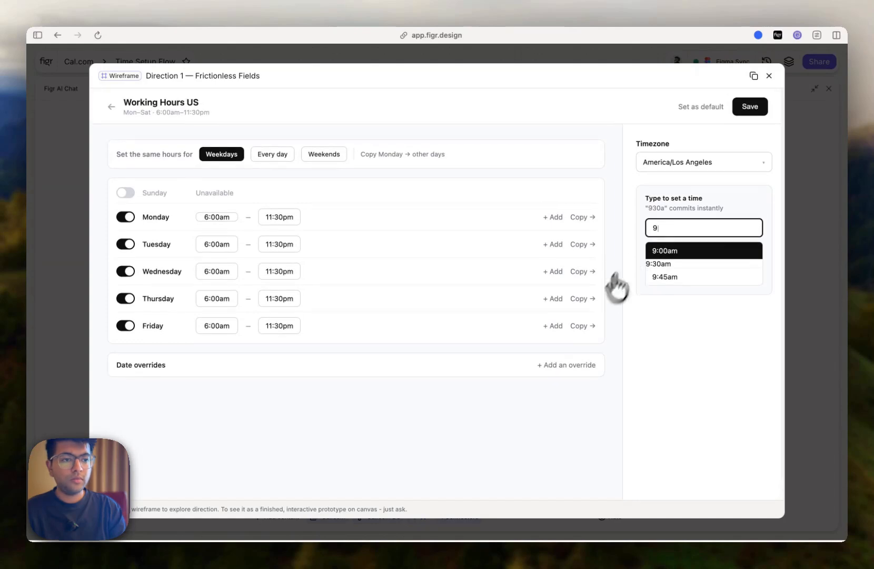
{"action": "left_click", "coordinate": [770, 77]}
{"action": "scroll", "coordinate": [672, 271], "scroll_direction": "down", "scroll_amount": 4}
{"action": "scroll", "coordinate": [673, 271], "scroll_direction": "down", "scroll_amount": 10}
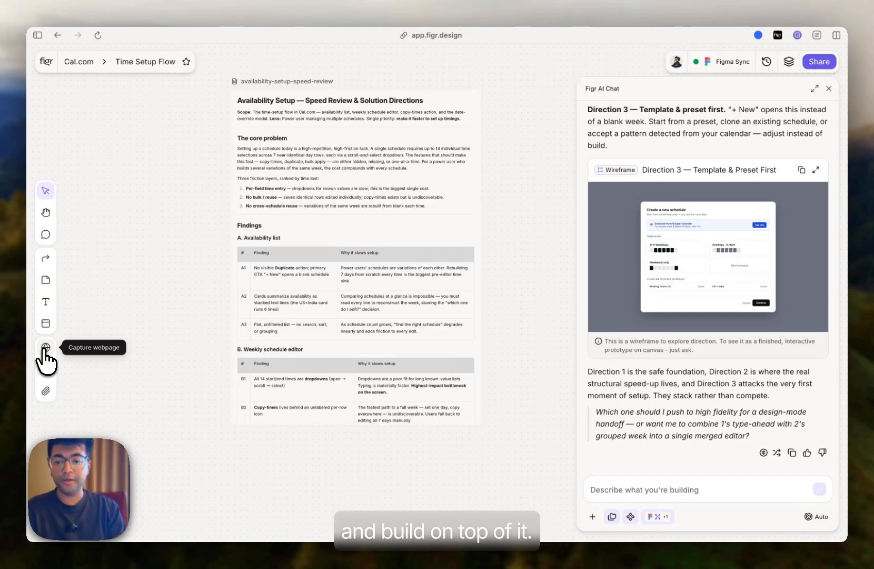
- Open the Capture webpage tool and launch the Chrome capture extension
{"action": "left_click", "coordinate": [45, 348]}
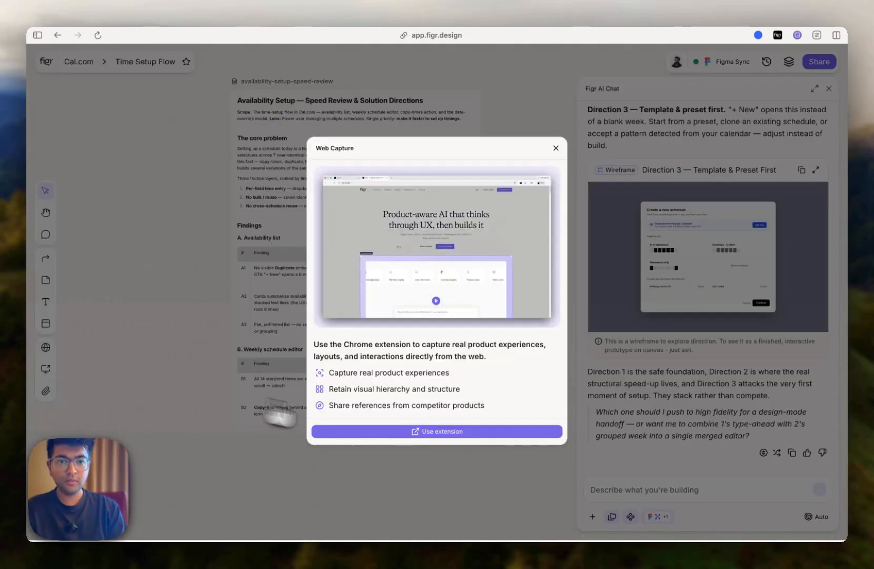
{"action": "left_click", "coordinate": [395, 431]}
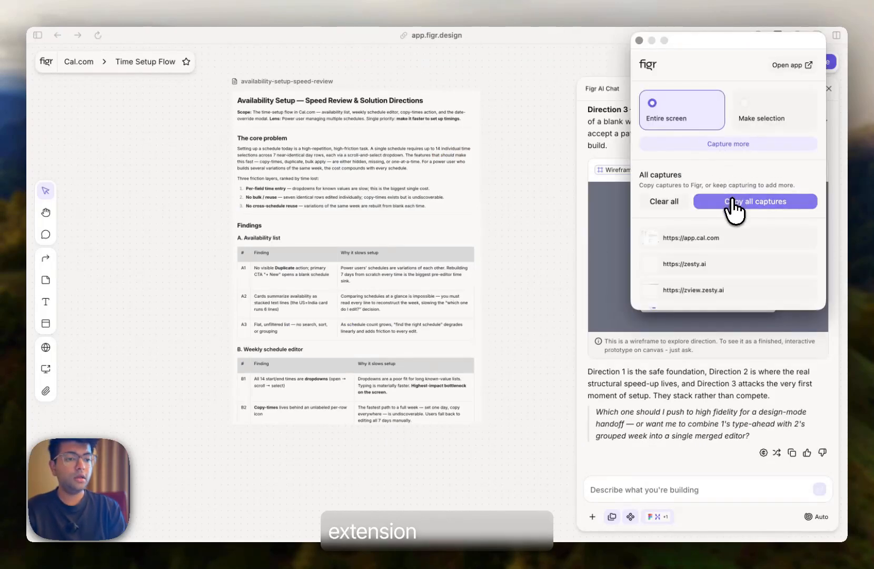
- Switch to the Cal.com tab and open the Working Hours US availability schedule
{"action": "left_click", "coordinate": [37, 39]}
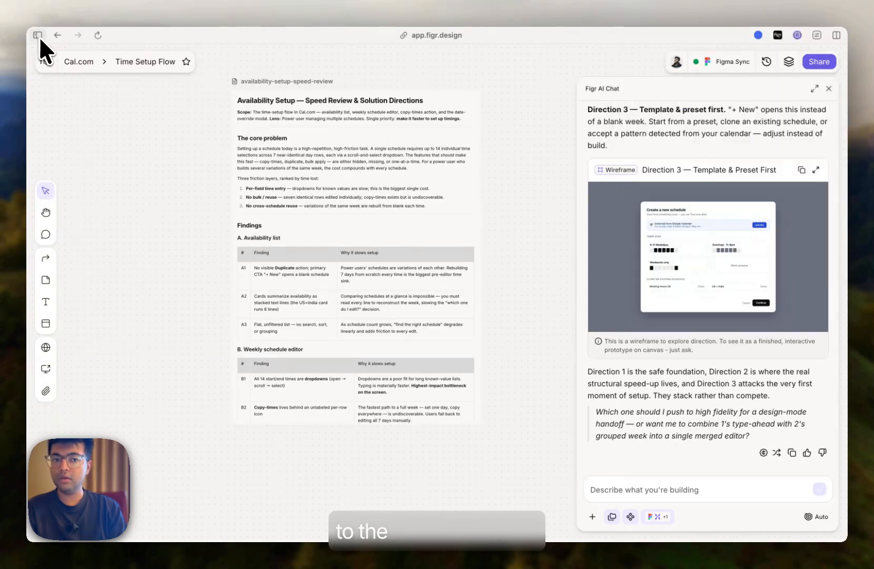
{"action": "left_click", "coordinate": [37, 37]}
{"action": "left_click", "coordinate": [70, 206]}
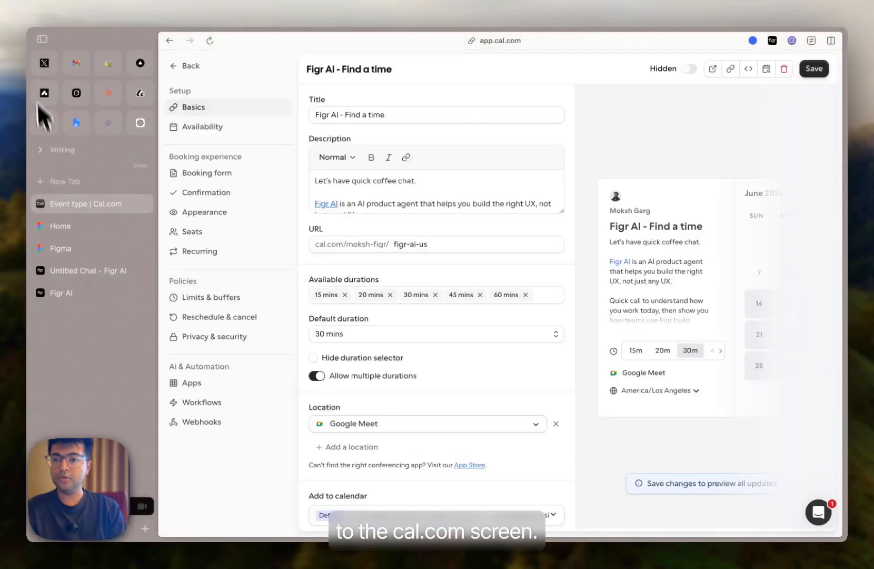
{"action": "left_click", "coordinate": [39, 40]}
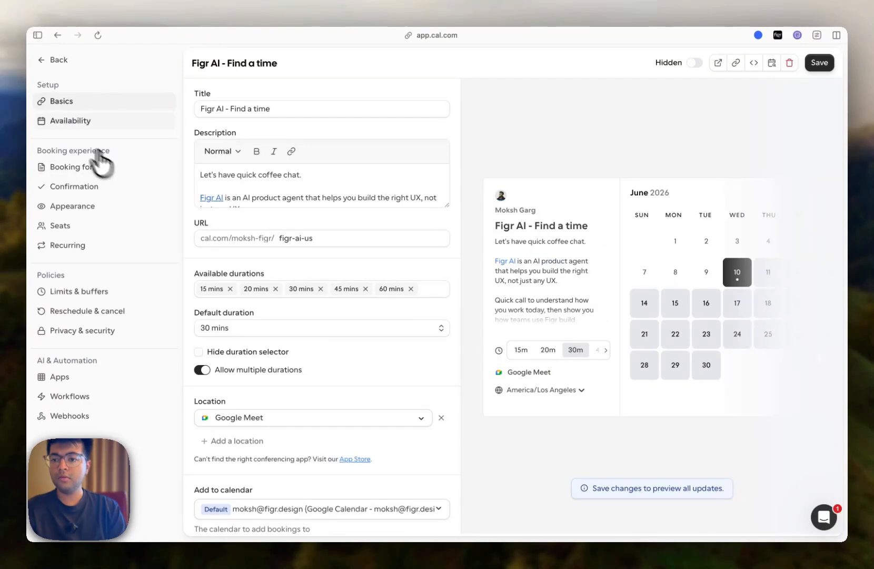
{"action": "left_click", "coordinate": [77, 121]}
{"action": "left_click", "coordinate": [56, 60]}
{"action": "left_click", "coordinate": [62, 127]}
{"action": "left_click", "coordinate": [314, 145]}
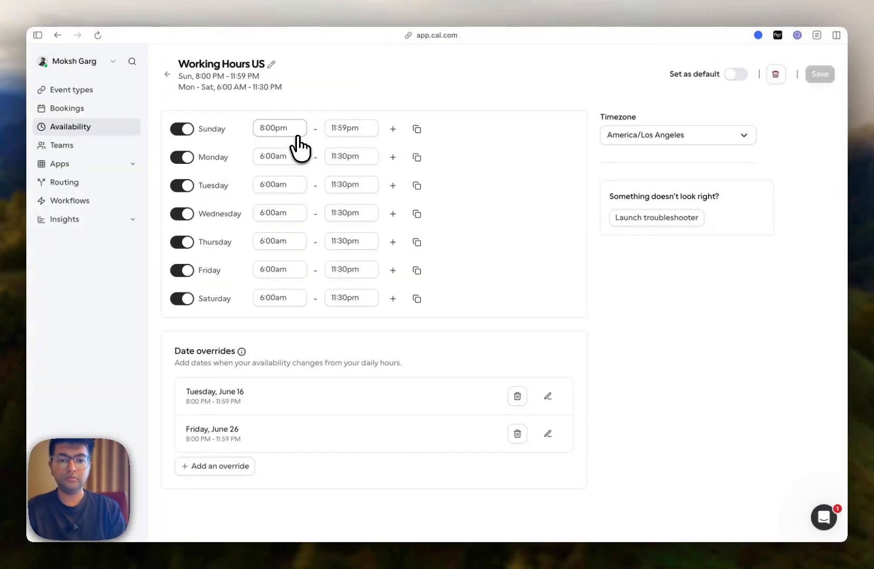
- Capture the Working Hours US page with the Figr extension and copy the capture
{"action": "left_click", "coordinate": [777, 35]}
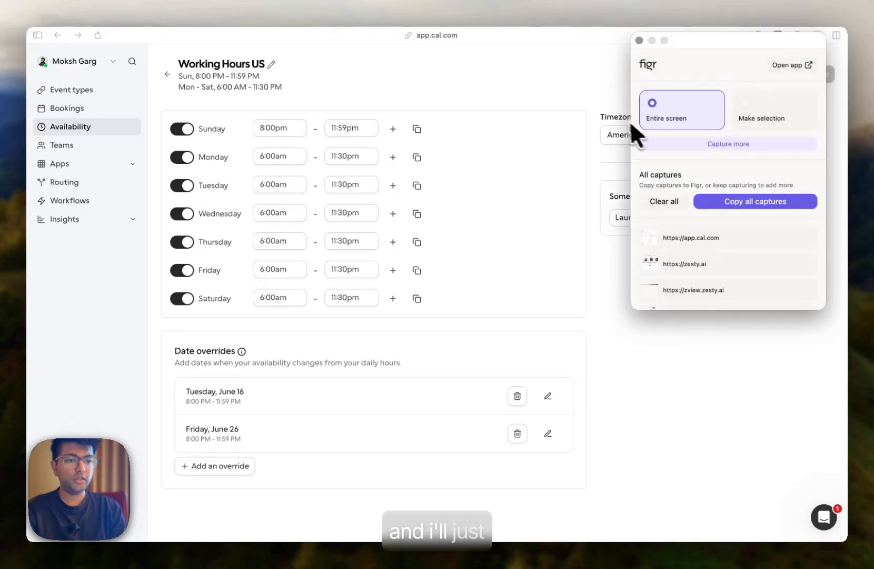
{"action": "left_click", "coordinate": [710, 146]}
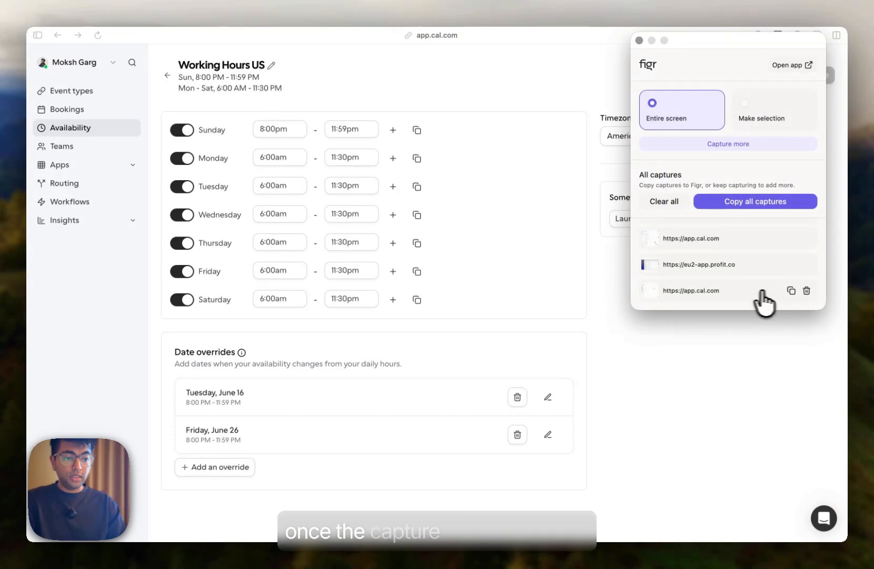
{"action": "left_click", "coordinate": [791, 291]}
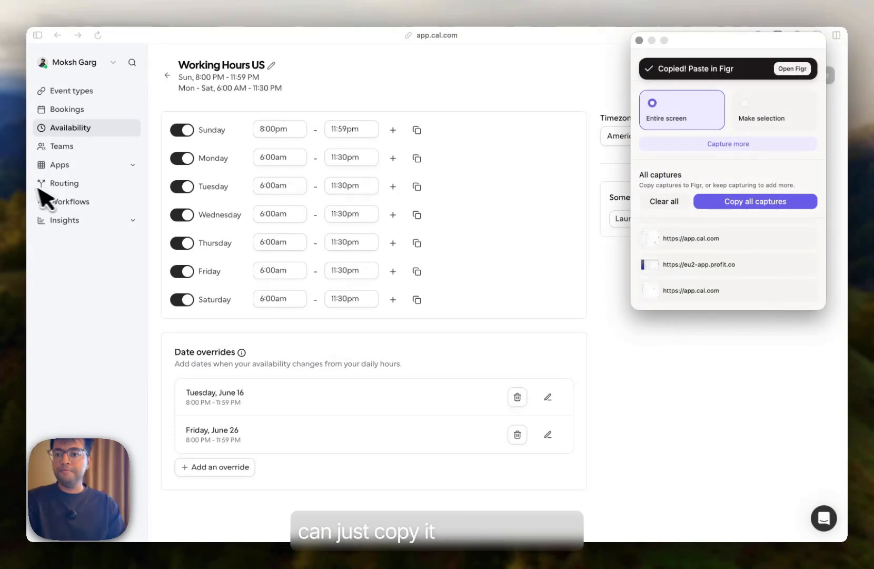
- Return to the Figr canvas and paste the Cal.com web capture onto it
{"action": "left_click", "coordinate": [35, 32]}
{"action": "key", "text": "ctrl+Tab"}
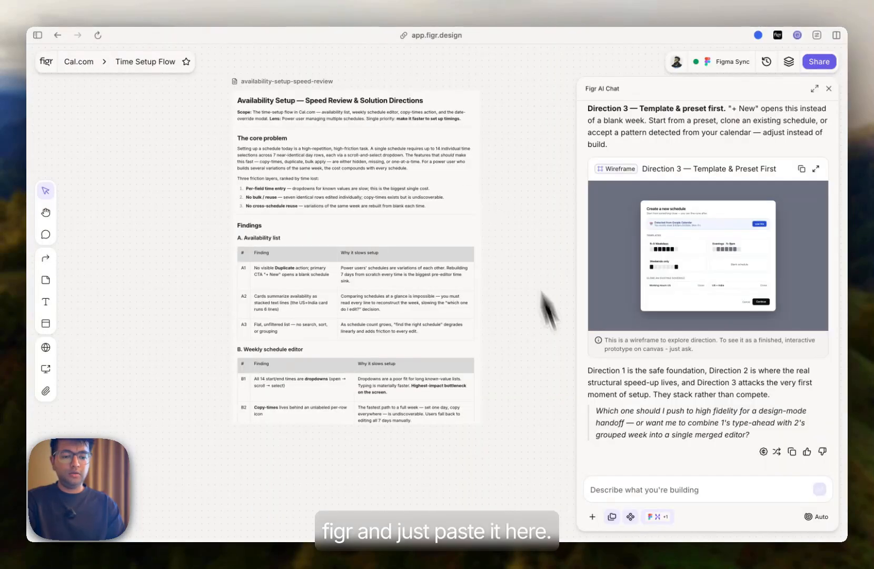
{"action": "key", "text": "super+v"}
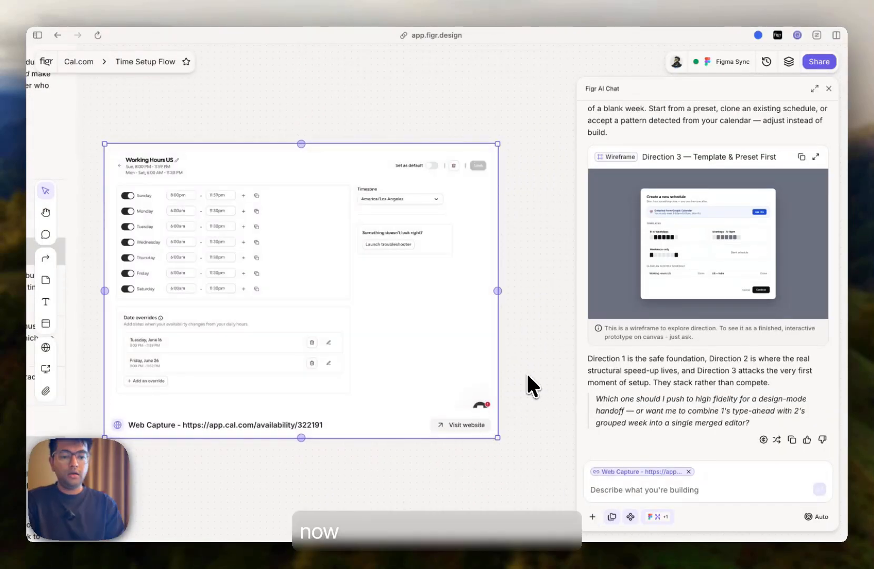
{"action": "left_click", "coordinate": [526, 374]}
{"action": "scroll", "coordinate": [527, 372], "scroll_direction": "down", "scroll_amount": 5}
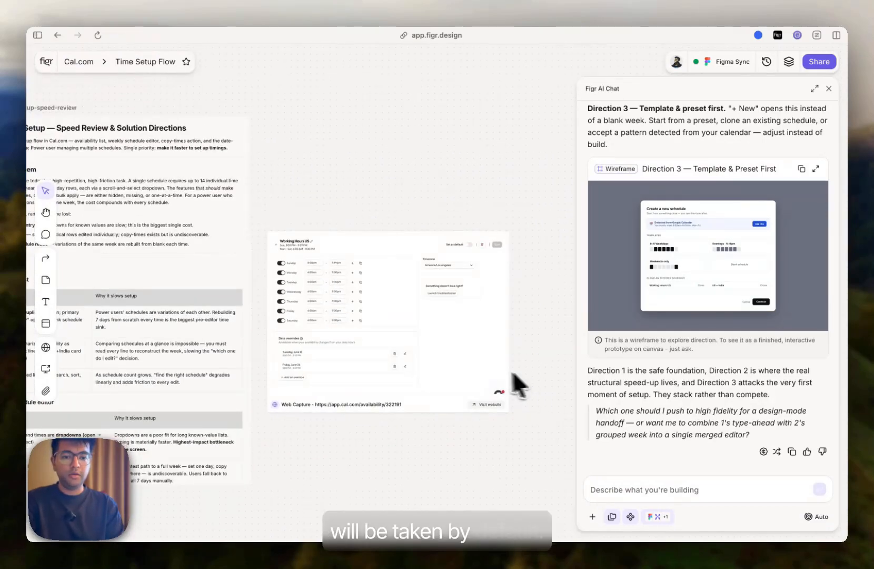
{"action": "left_click", "coordinate": [466, 362]}
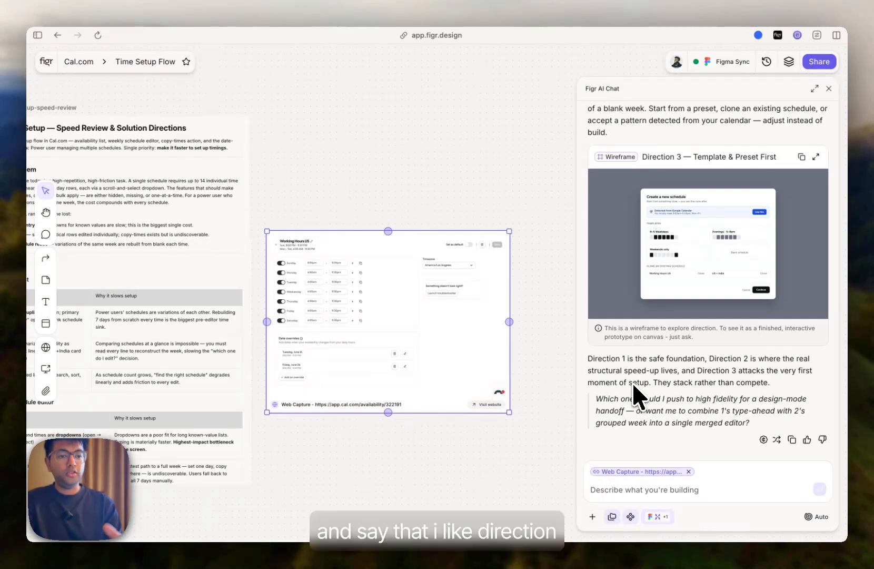
- Review the agent's summary of the availability-redesign prototype in the chat, then close the chat
{"action": "scroll", "coordinate": [652, 337], "scroll_direction": "up", "scroll_amount": 5}
{"action": "scroll", "coordinate": [653, 336], "scroll_direction": "down", "scroll_amount": 5}
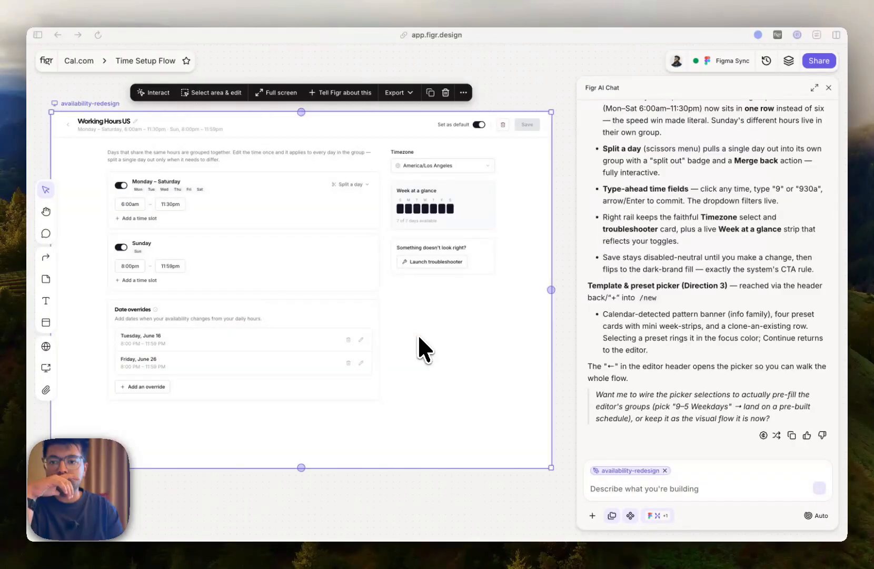
{"action": "scroll", "coordinate": [417, 334], "scroll_direction": "left", "scroll_amount": 1}
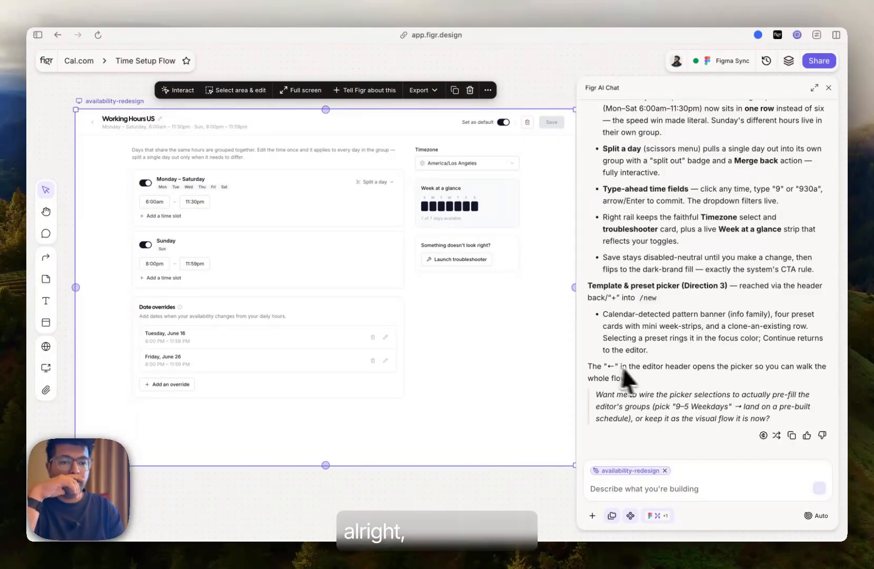
{"action": "scroll", "coordinate": [648, 379], "scroll_direction": "up", "scroll_amount": 1}
{"action": "scroll", "coordinate": [644, 369], "scroll_direction": "up", "scroll_amount": 10}
{"action": "scroll", "coordinate": [644, 370], "scroll_direction": "down", "scroll_amount": 10}
{"action": "scroll", "coordinate": [644, 370], "scroll_direction": "up", "scroll_amount": 8}
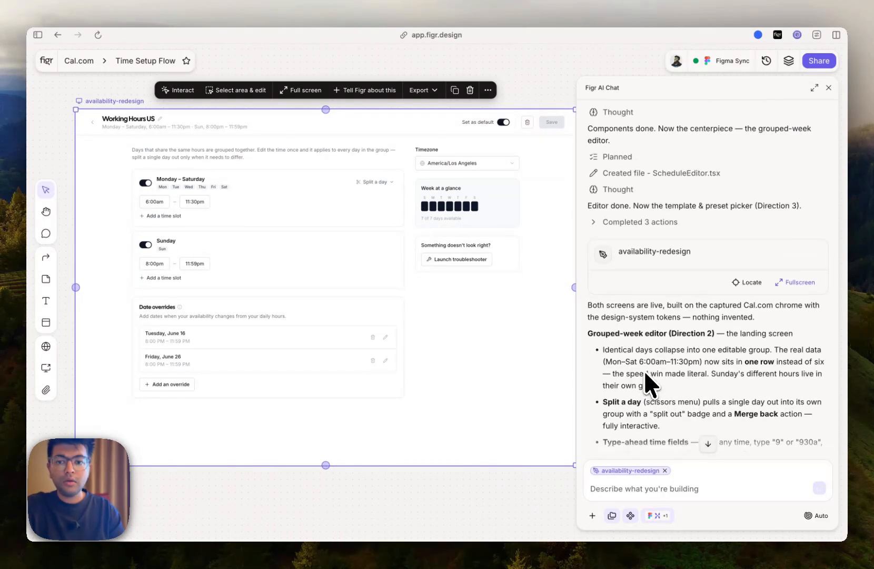
{"action": "left_click", "coordinate": [270, 477]}
{"action": "left_click", "coordinate": [828, 89]}
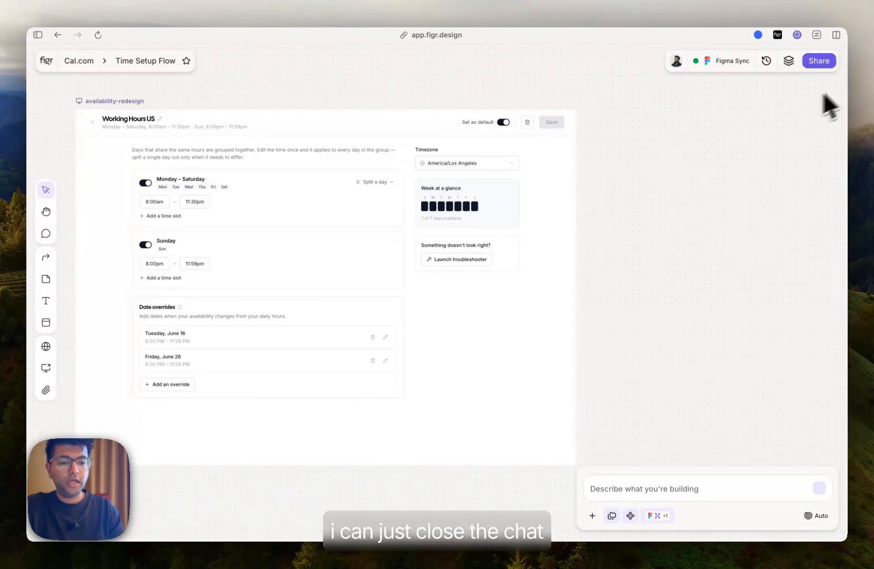
- Switch the availability-redesign prototype to interactive mode and toggle Sunday off and back on
{"action": "scroll", "coordinate": [363, 320], "scroll_direction": "down", "scroll_amount": 2}
{"action": "left_click", "coordinate": [362, 321]}
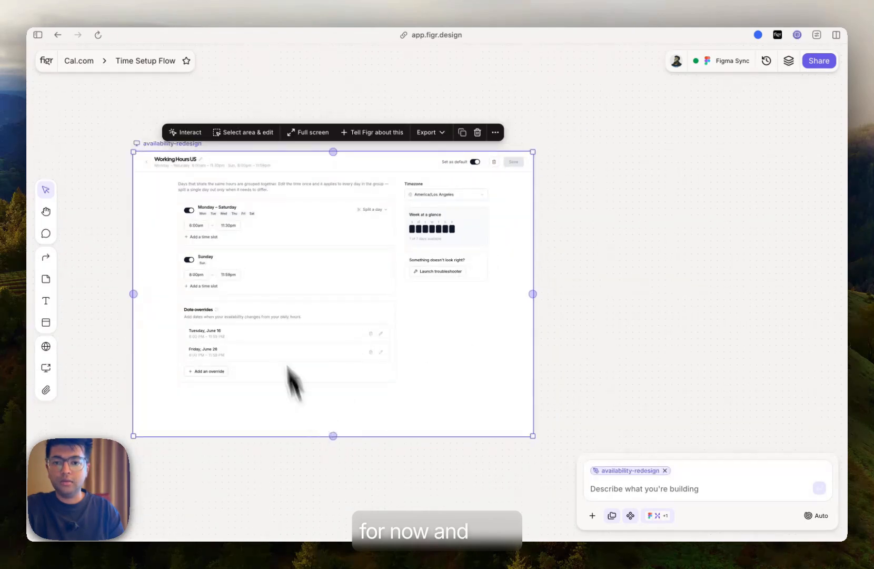
{"action": "left_click", "coordinate": [186, 132]}
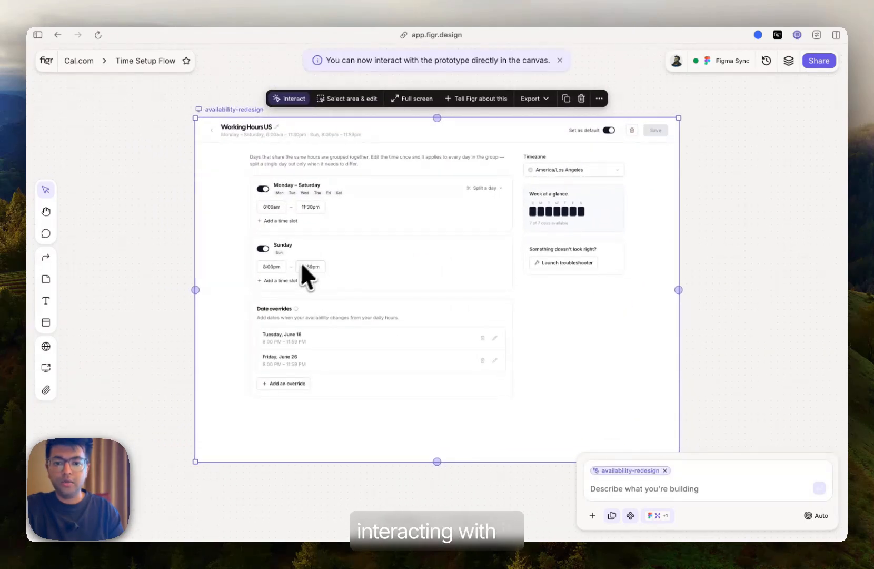
{"action": "left_click", "coordinate": [263, 249]}
{"action": "left_click", "coordinate": [263, 248]}
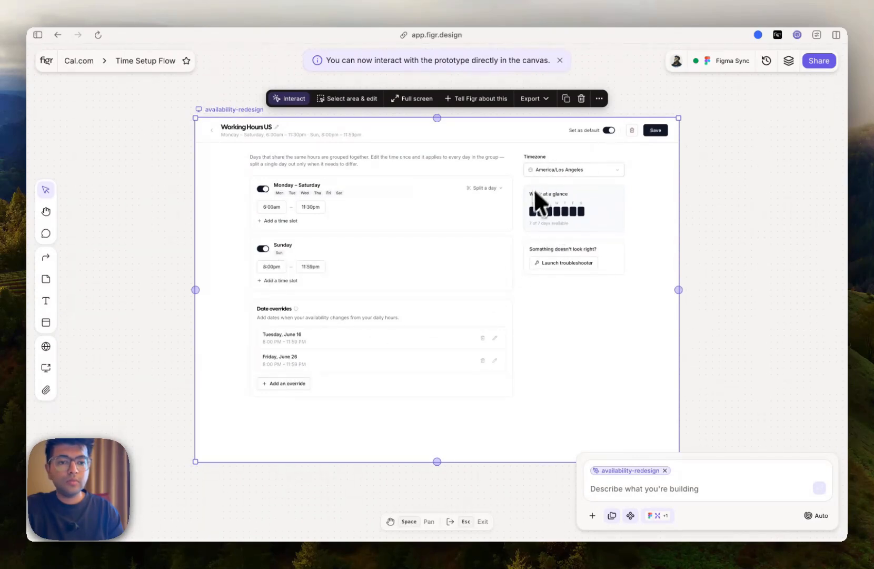
- In the prototype, split Tuesday out of the Monday–Saturday group, add a time slot to the group, and exit interaction
{"action": "left_click", "coordinate": [483, 188]}
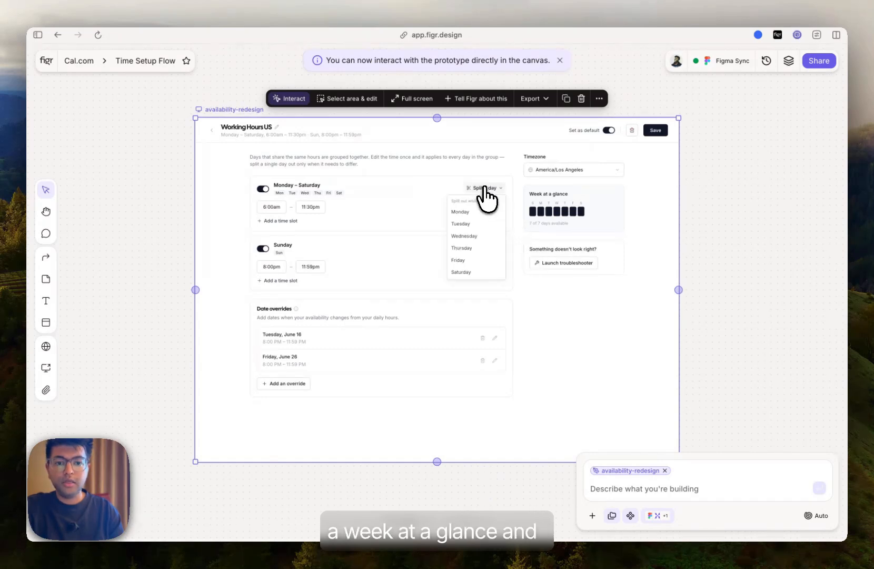
{"action": "left_click", "coordinate": [478, 226]}
{"action": "left_click", "coordinate": [289, 220]}
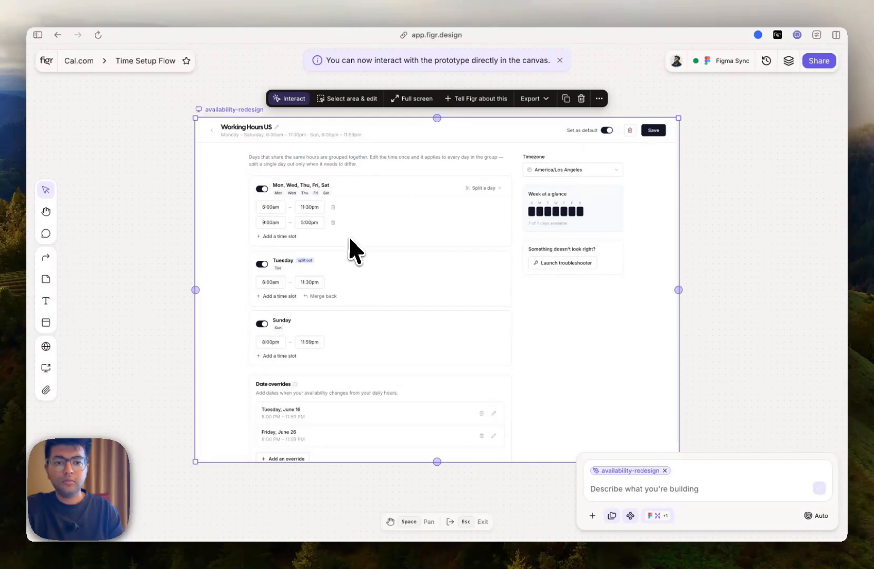
{"action": "key", "text": "Escape"}
- Annotate the prototype with "use this as a reference for time scheduling"
{"action": "left_click", "coordinate": [391, 136]}
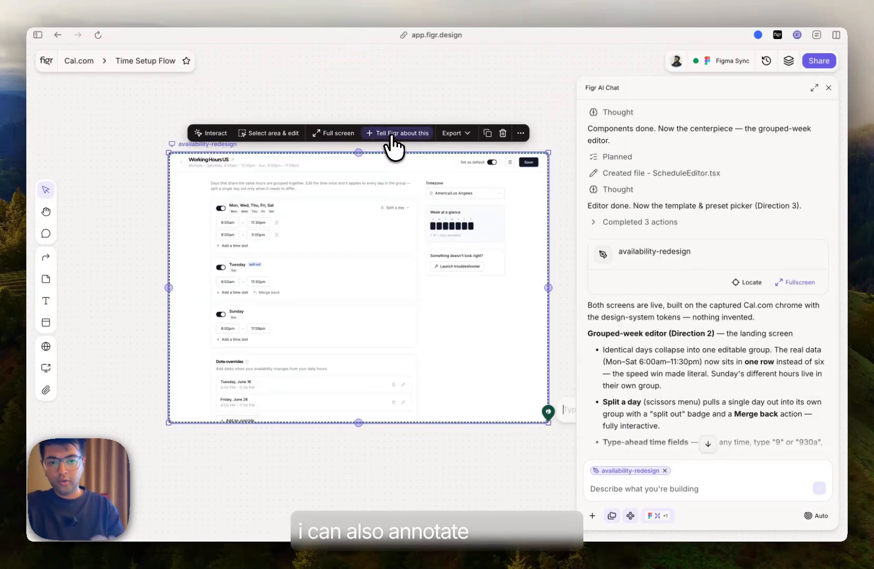
{"action": "scroll", "coordinate": [415, 237], "scroll_direction": "right", "scroll_amount": 2}
{"action": "scroll", "coordinate": [415, 237], "scroll_direction": "down", "scroll_amount": 1}
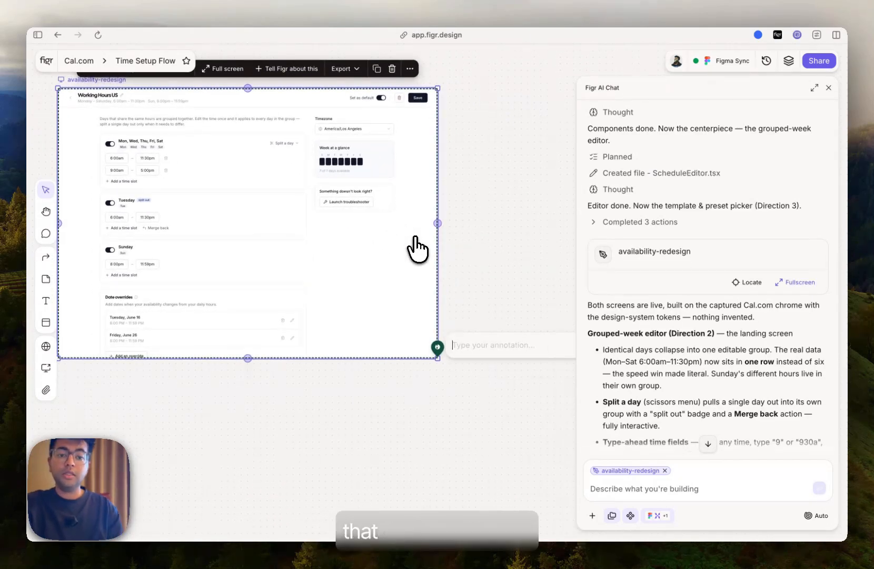
{"action": "scroll", "coordinate": [417, 247], "scroll_direction": "right", "scroll_amount": 2}
{"action": "scroll", "coordinate": [417, 247], "scroll_direction": "down", "scroll_amount": 1}
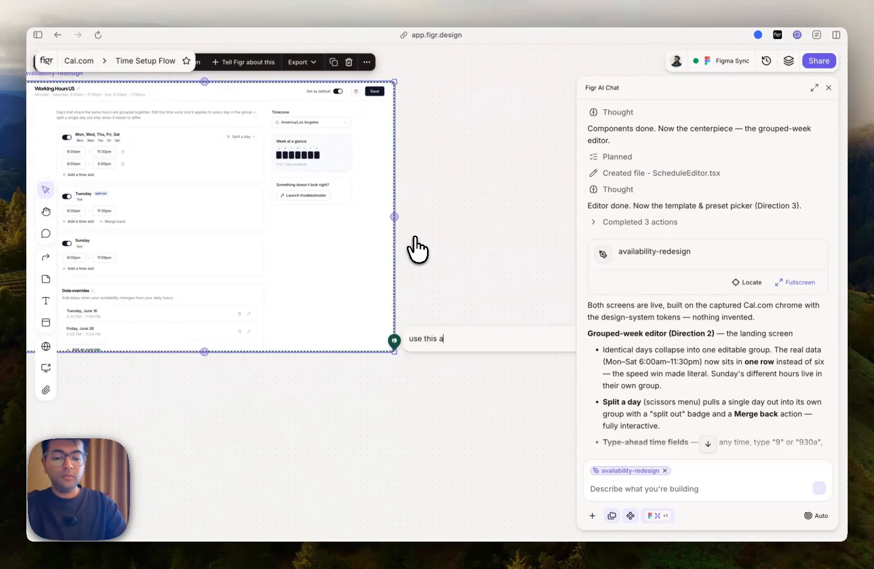
{"action": "type", "text": "duling"}
{"action": "key", "text": "Return"}
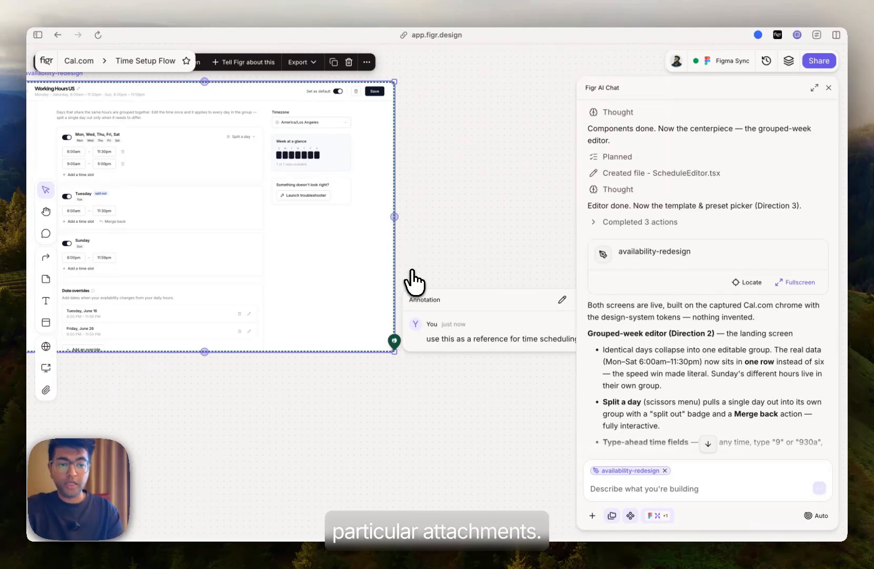
- Ask the agent to "build all the edge and user flows for this" with the prototype attached
{"action": "left_click", "coordinate": [615, 489]}
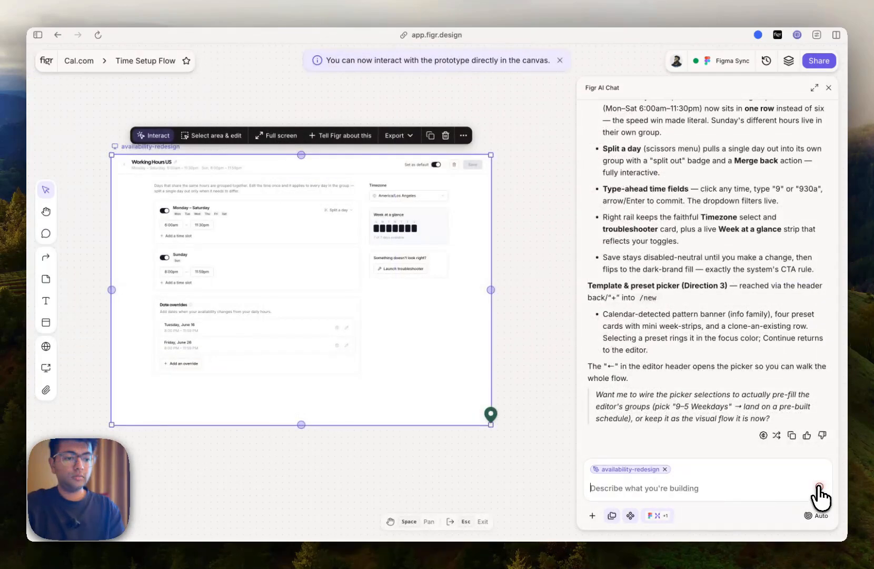
{"action": "left_click", "coordinate": [818, 487]}
{"action": "scroll", "coordinate": [695, 329], "scroll_direction": "up", "scroll_amount": 10}
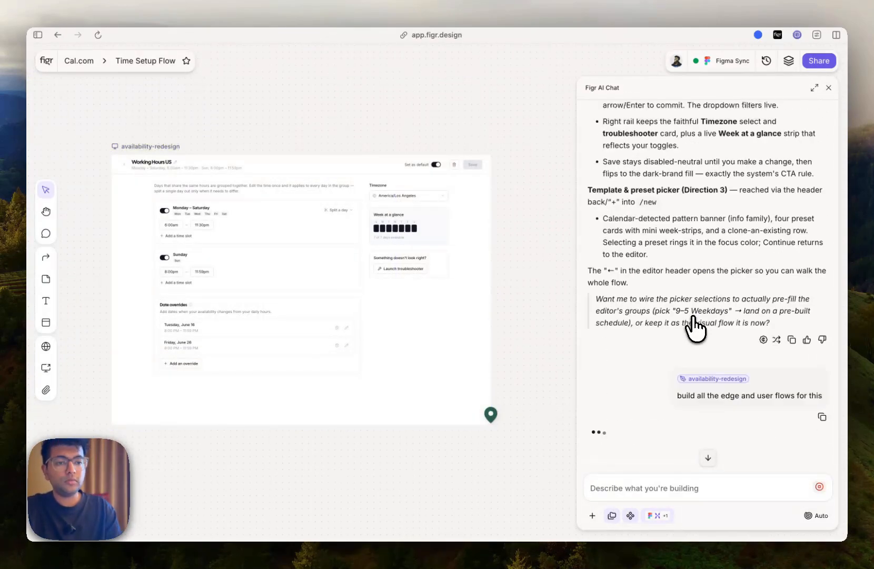
{"action": "scroll", "coordinate": [695, 329], "scroll_direction": "down", "scroll_amount": 10}
{"action": "scroll", "coordinate": [695, 329], "scroll_direction": "down", "scroll_amount": 3}
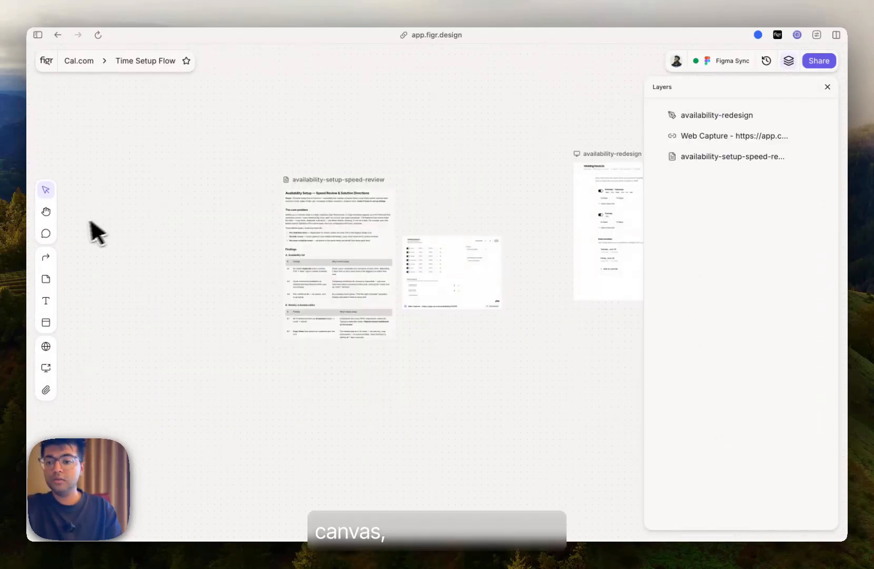
- Group the review doc and web capture into a section named "Documentation"
{"action": "left_click", "coordinate": [47, 323]}
{"action": "left_click_drag", "start_coordinate": [260, 151], "coordinate": [531, 368]}
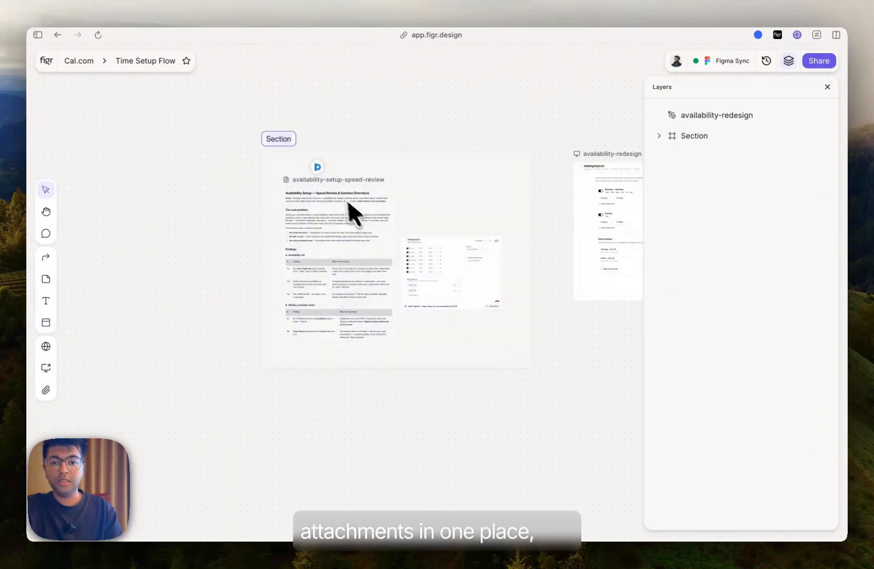
{"action": "double_click", "coordinate": [274, 138]}
{"action": "type", "text": "Documentaltion"}
{"action": "key", "text": "Return"}
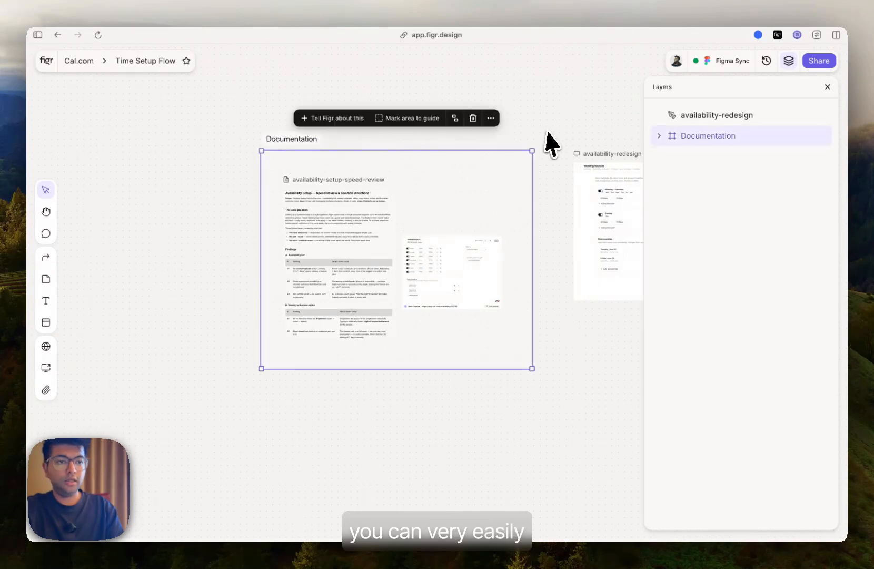
{"action": "left_click", "coordinate": [532, 140]}
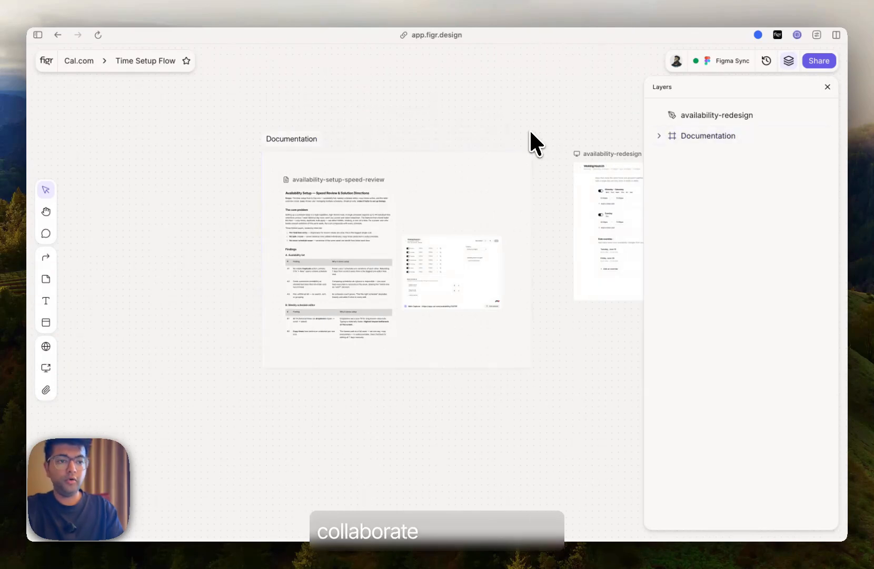
- Open the file's sharing dialog and close it
{"action": "left_click", "coordinate": [812, 62]}
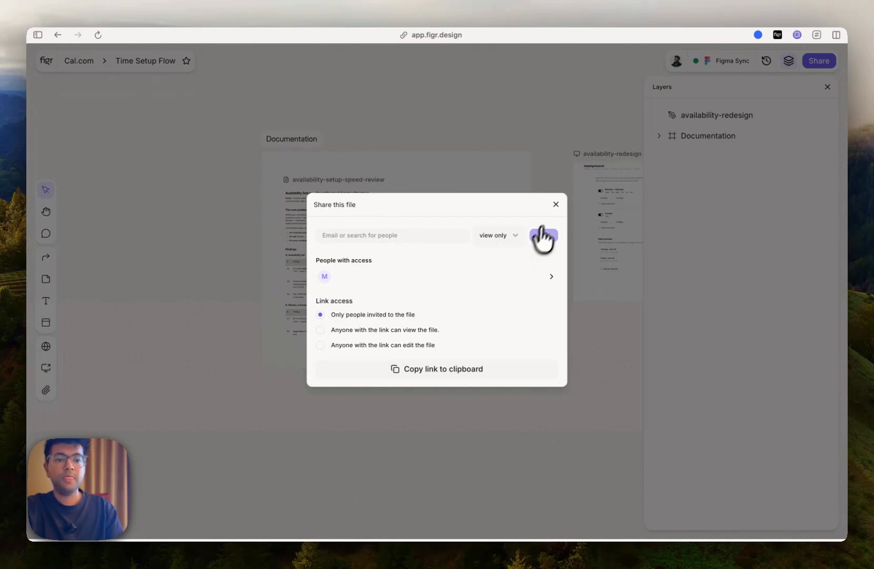
{"action": "left_click", "coordinate": [555, 204]}
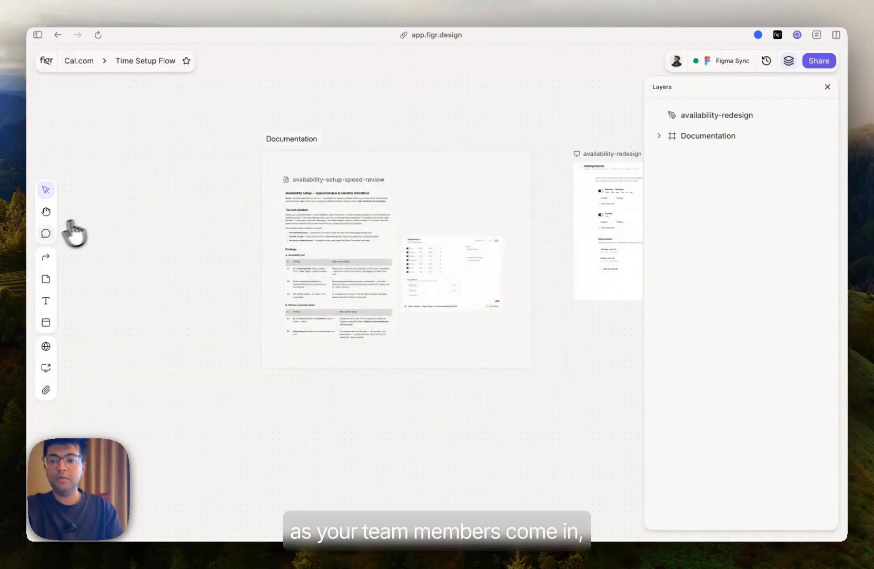
{"action": "left_click", "coordinate": [46, 233]}
{"action": "mouse_move", "coordinate": [277, 247]}
{"action": "left_mouse_down"}
{"action": "mouse_move", "coordinate": [396, 345]}
{"action": "mouse_move", "coordinate": [272, 261]}
{"action": "left_mouse_up"}
{"action": "key", "text": "Escape"}
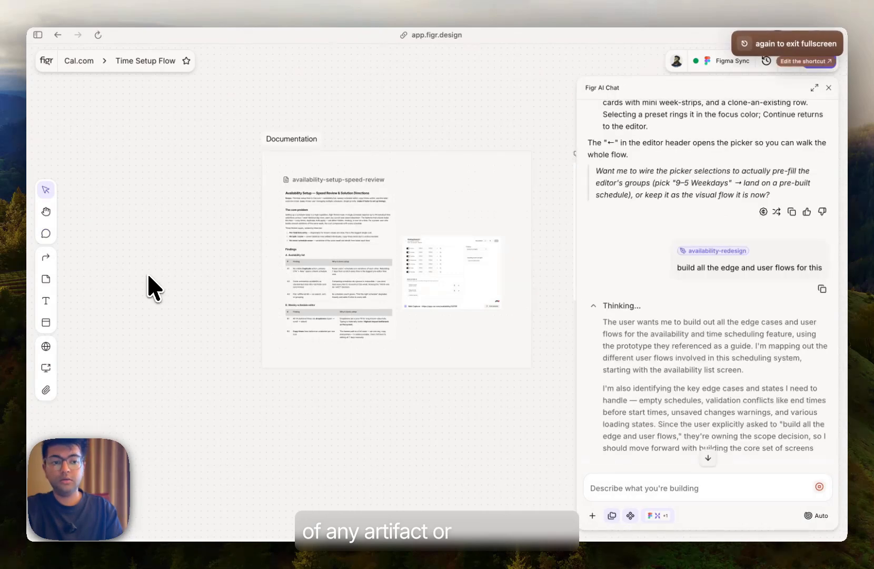
- Add a yellow sticky note on the web capture reading "original design"
{"action": "left_click", "coordinate": [46, 279]}
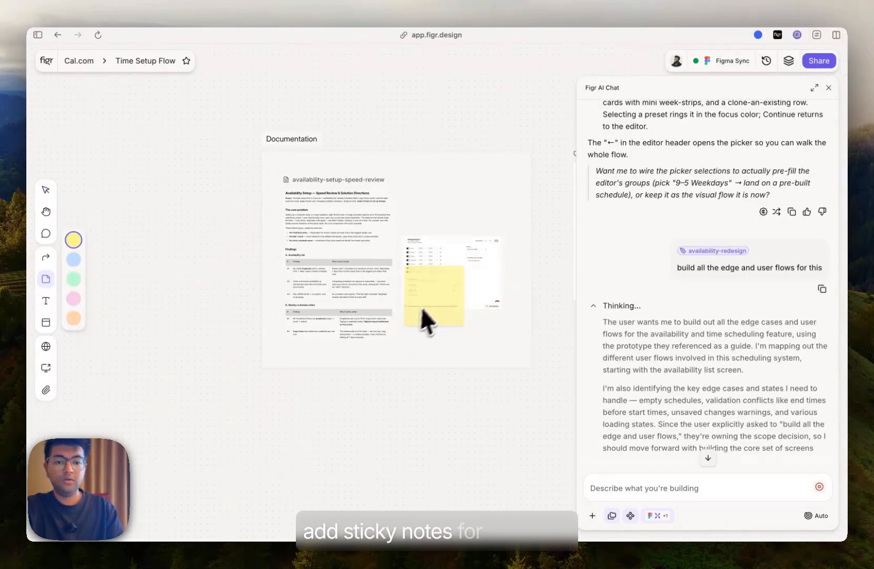
{"action": "left_click", "coordinate": [432, 202]}
{"action": "type", "text": "original design"}
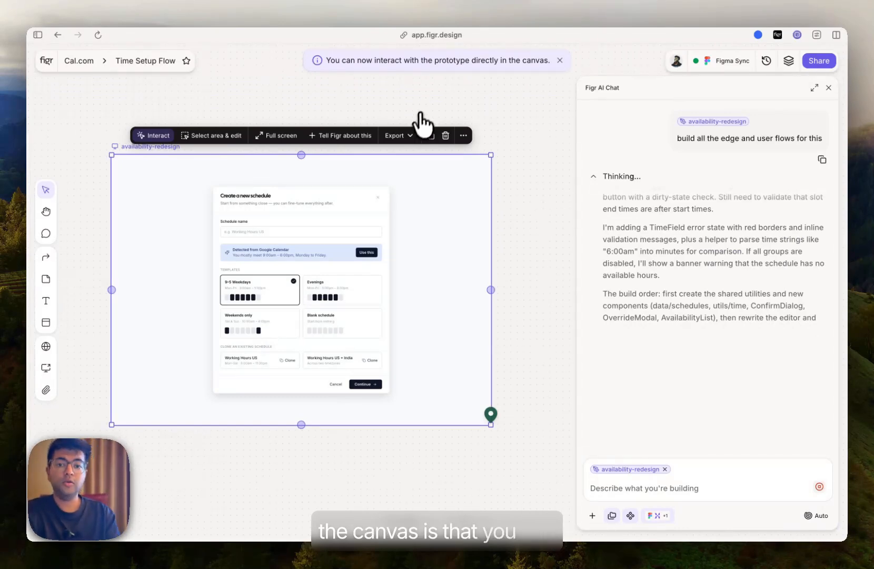
- Duplicate the availability-redesign prototype node on the canvas
{"action": "left_click", "coordinate": [429, 136]}
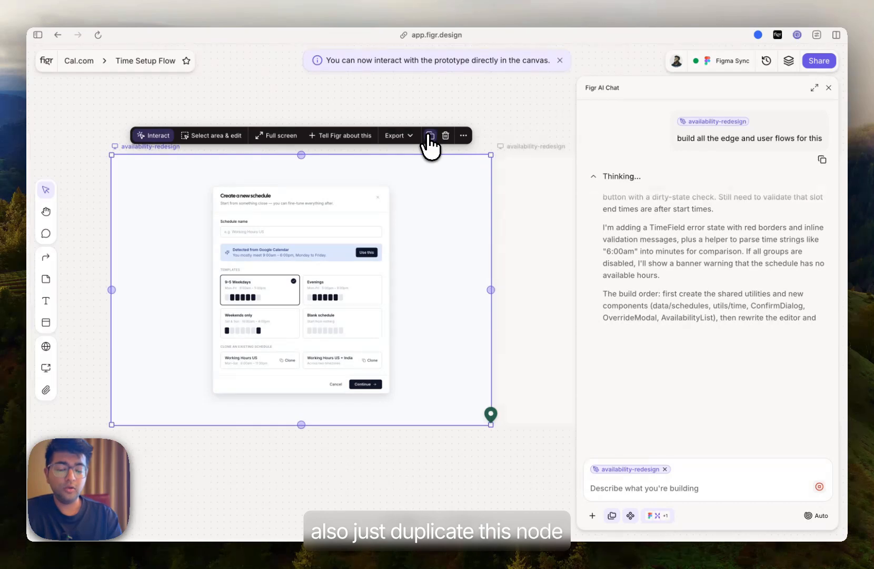
{"action": "left_click", "coordinate": [489, 122]}
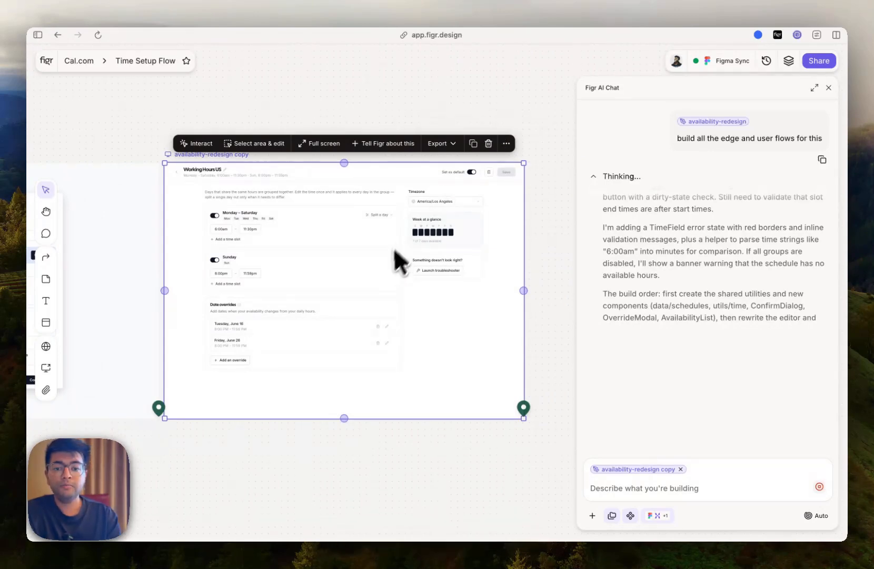
{"action": "scroll", "coordinate": [367, 266], "scroll_direction": "left", "scroll_amount": 10}
{"action": "scroll", "coordinate": [367, 266], "scroll_direction": "right", "scroll_amount": 10}
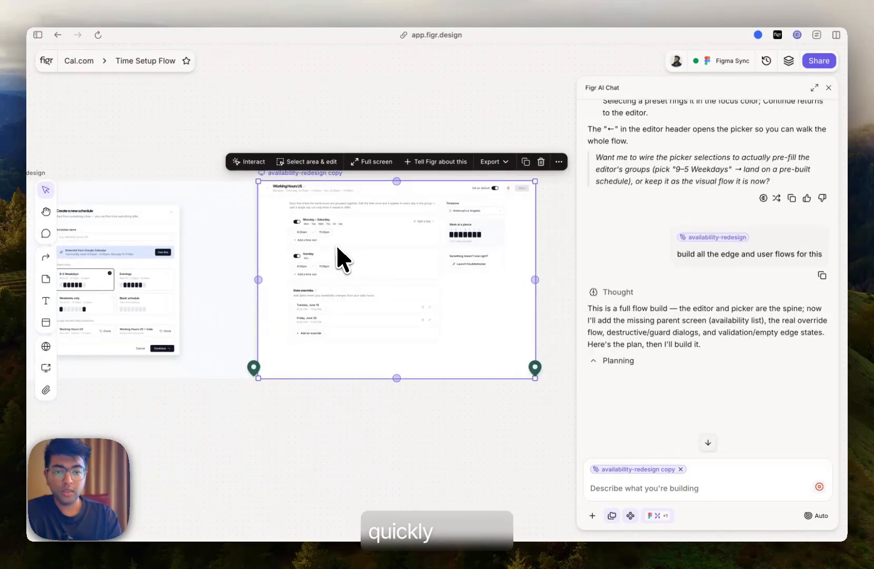
- Close the chat and open the date-override-flow diagram full screen, then return to the canvas
{"action": "scroll", "coordinate": [337, 254], "scroll_direction": "up", "scroll_amount": 3}
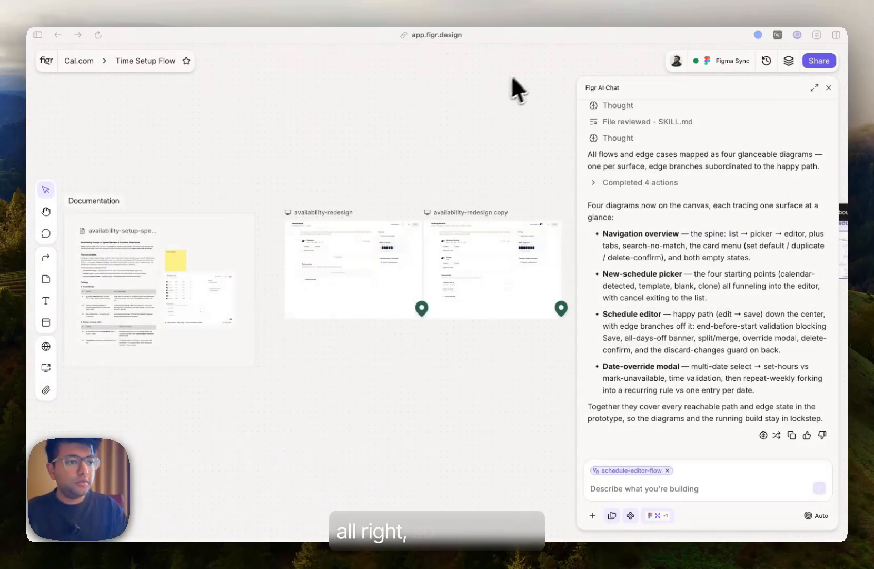
{"action": "left_click", "coordinate": [828, 88]}
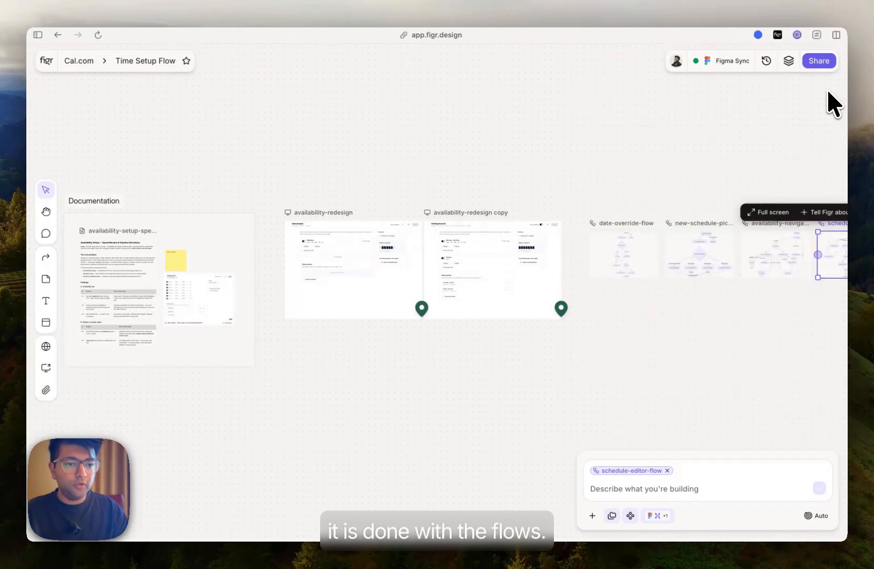
{"action": "scroll", "coordinate": [567, 358], "scroll_direction": "right", "scroll_amount": 10}
{"action": "scroll", "coordinate": [445, 331], "scroll_direction": "up", "scroll_amount": 5}
{"action": "scroll", "coordinate": [357, 151], "scroll_direction": "left", "scroll_amount": 2}
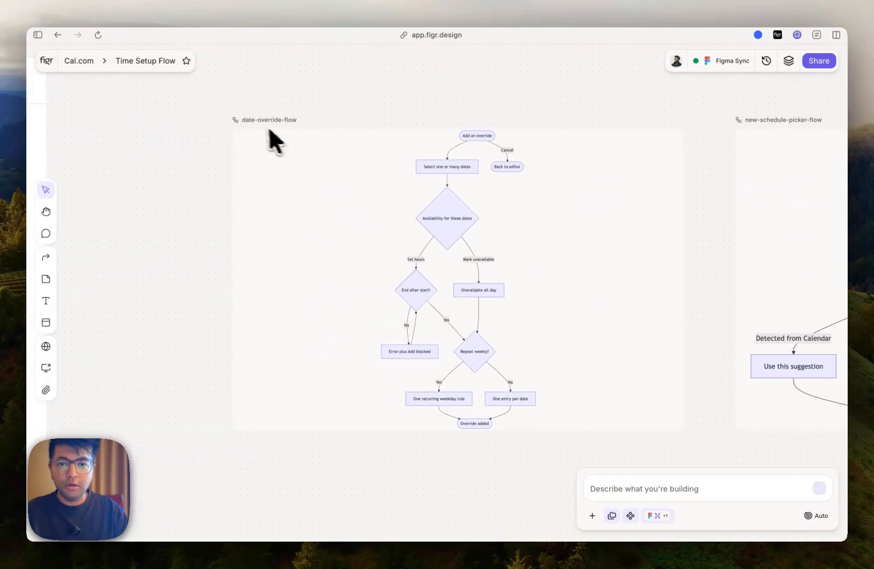
{"action": "left_click", "coordinate": [252, 121]}
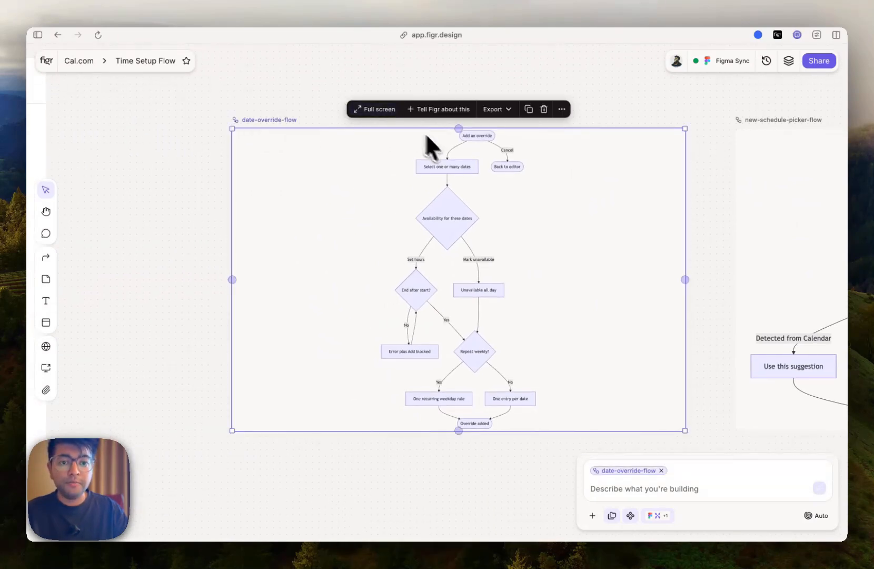
{"action": "left_click", "coordinate": [375, 110]}
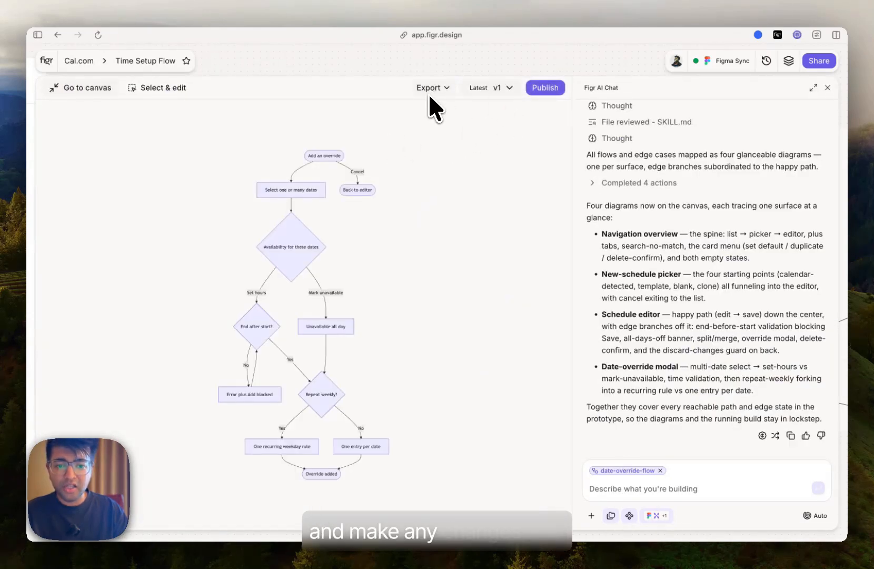
{"action": "left_click", "coordinate": [158, 89]}
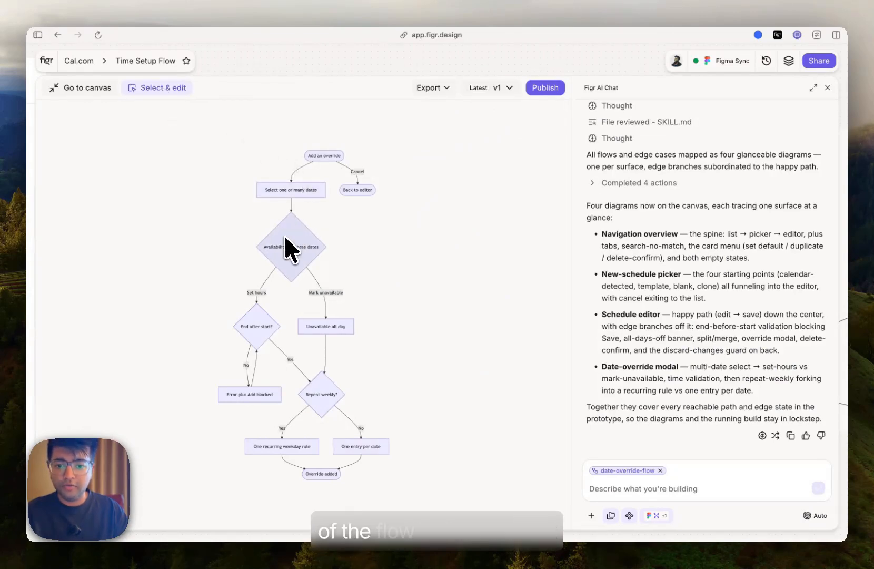
{"action": "left_click", "coordinate": [107, 93]}
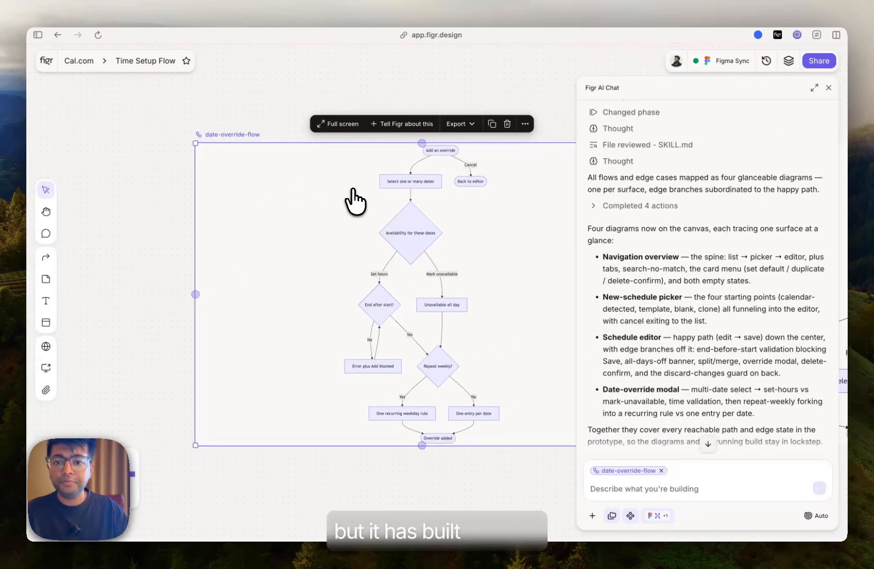
- Look over the remaining flow diagrams and open the availability-redesign prototype full screen
{"action": "scroll", "coordinate": [352, 191], "scroll_direction": "right", "scroll_amount": 9}
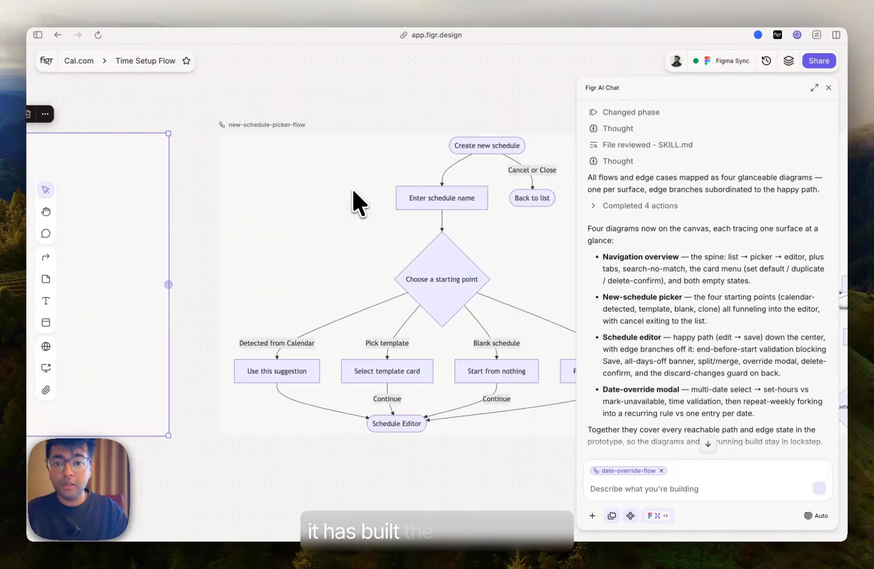
{"action": "scroll", "coordinate": [352, 190], "scroll_direction": "right", "scroll_amount": 10}
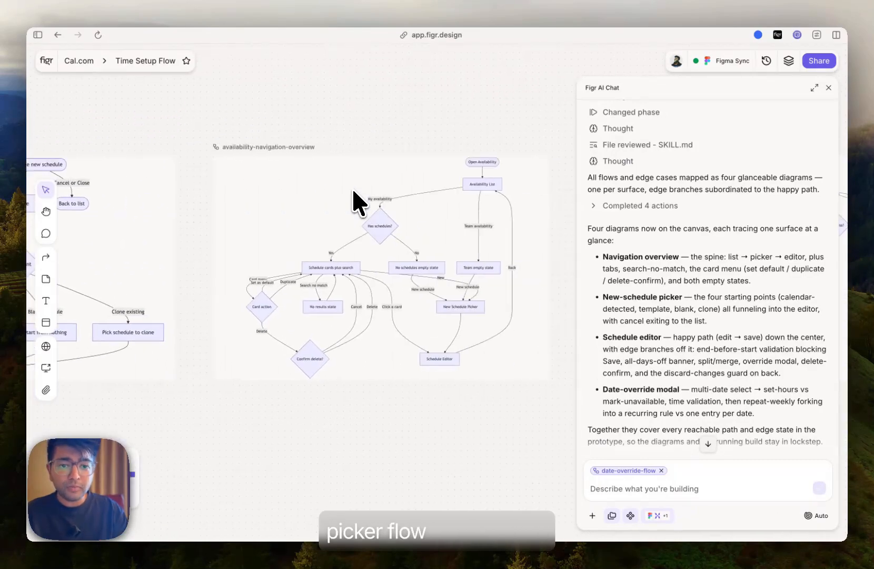
{"action": "scroll", "coordinate": [353, 191], "scroll_direction": "right", "scroll_amount": 15}
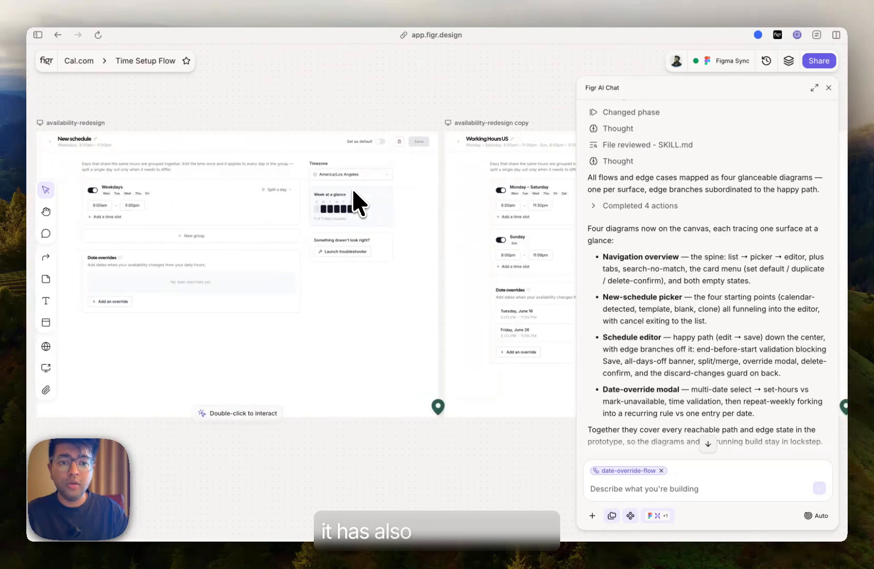
{"action": "scroll", "coordinate": [352, 190], "scroll_direction": "left", "scroll_amount": 5}
{"action": "left_click", "coordinate": [374, 143]}
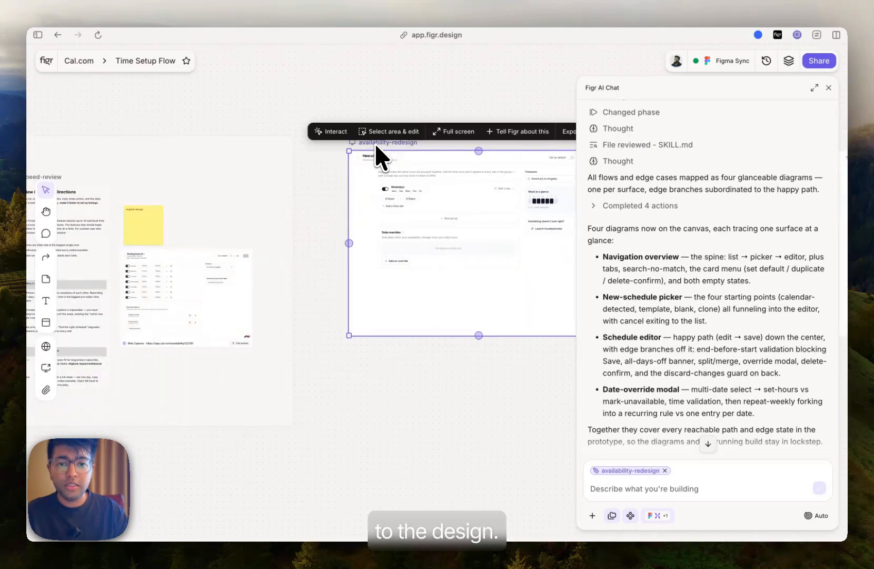
{"action": "left_click", "coordinate": [337, 132]}
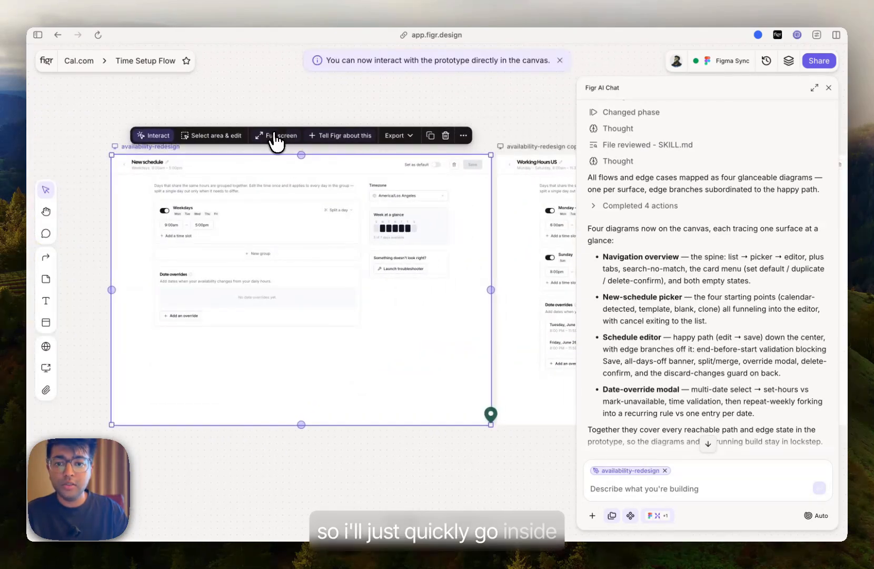
{"action": "left_click", "coordinate": [274, 136]}
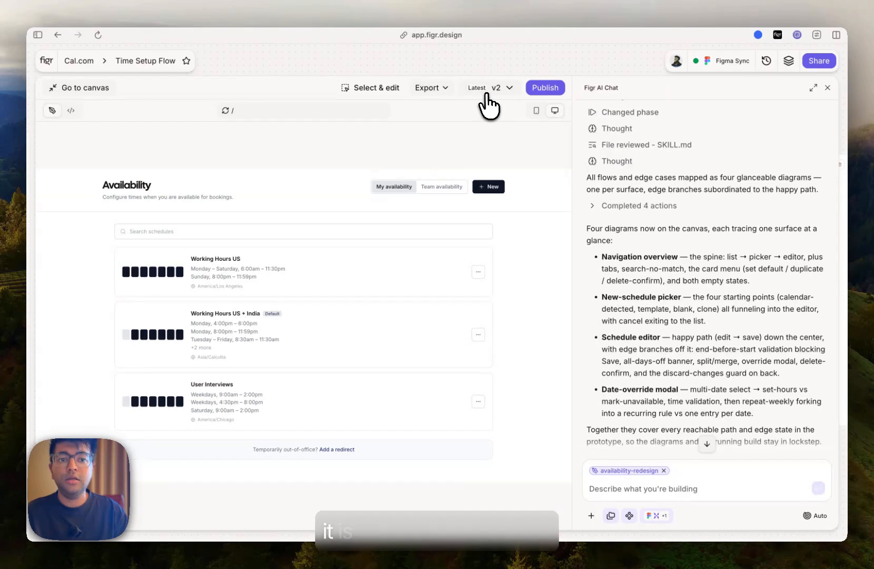
- Click through the prototype's schedule list and schedule editor screens to explore them
{"action": "left_click", "coordinate": [287, 290]}
{"action": "left_click", "coordinate": [352, 247]}
{"action": "left_click", "coordinate": [336, 279]}
{"action": "left_click", "coordinate": [517, 183]}
{"action": "left_click", "coordinate": [349, 348]}
{"action": "left_click", "coordinate": [312, 406]}
{"action": "scroll", "coordinate": [310, 416], "scroll_direction": "down", "scroll_amount": 5}
{"action": "left_click", "coordinate": [353, 399]}
{"action": "left_click", "coordinate": [133, 455]}
{"action": "left_click", "coordinate": [266, 320]}
{"action": "left_click", "coordinate": [396, 405]}
{"action": "scroll", "coordinate": [396, 405], "scroll_direction": "up", "scroll_amount": 3}
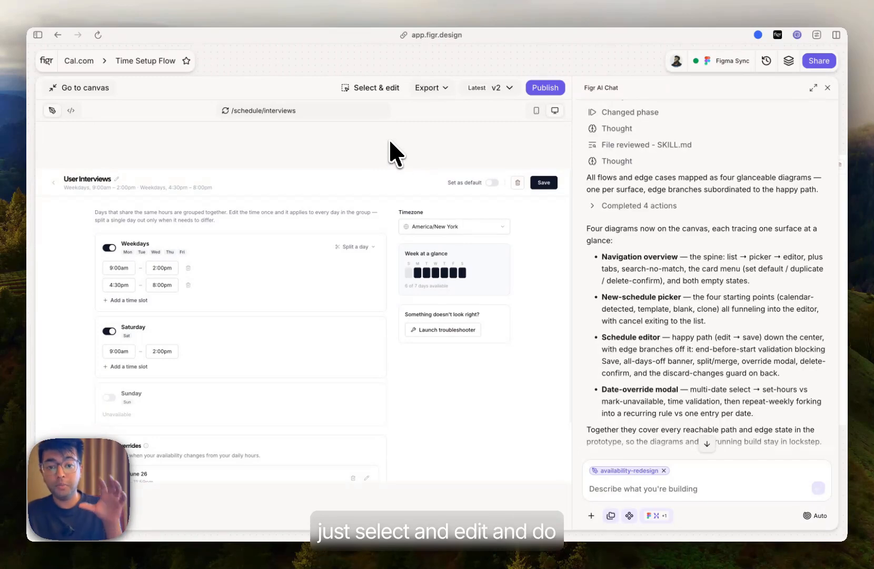
- In Select & edit mode, pick the schedule title and request "add click to rename"
{"action": "left_click", "coordinate": [369, 90]}
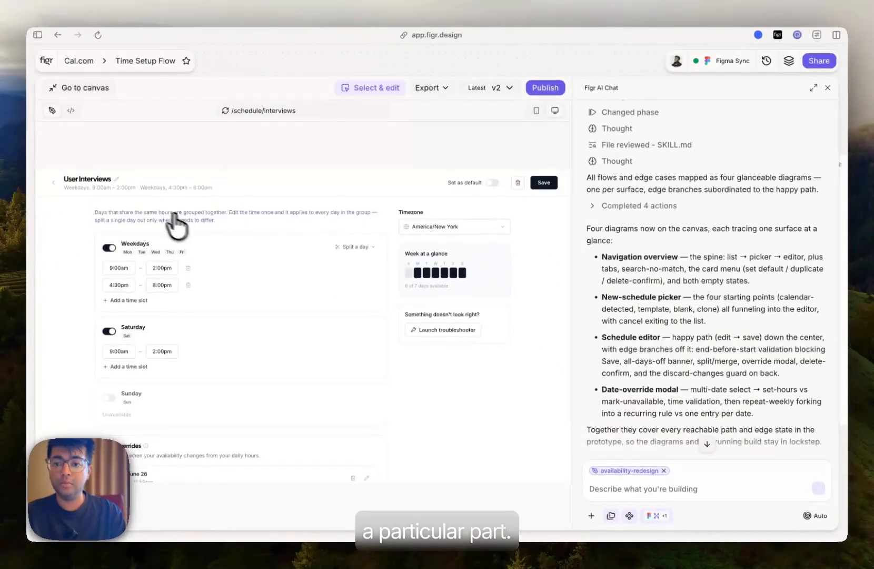
{"action": "left_click", "coordinate": [114, 180]}
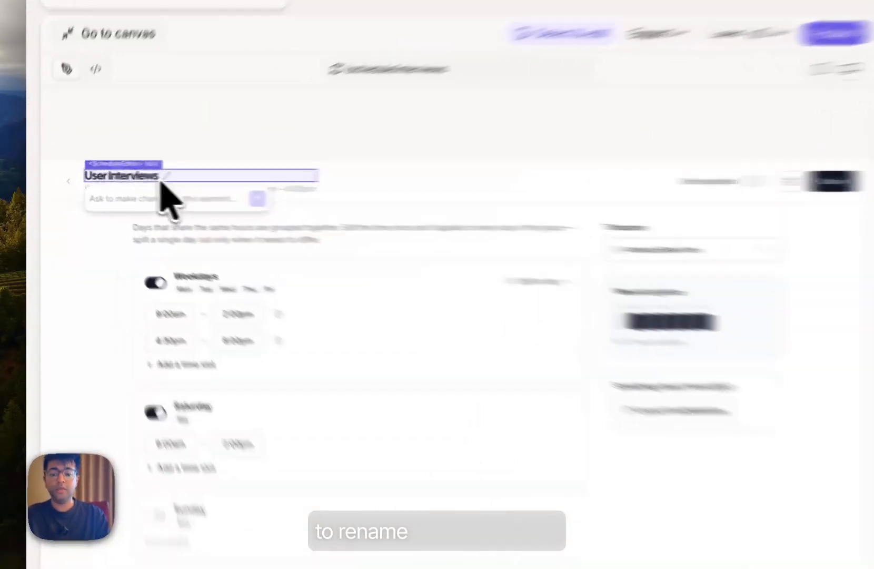
{"action": "type", "text": "add click to rename"}
{"action": "key", "text": "Return"}
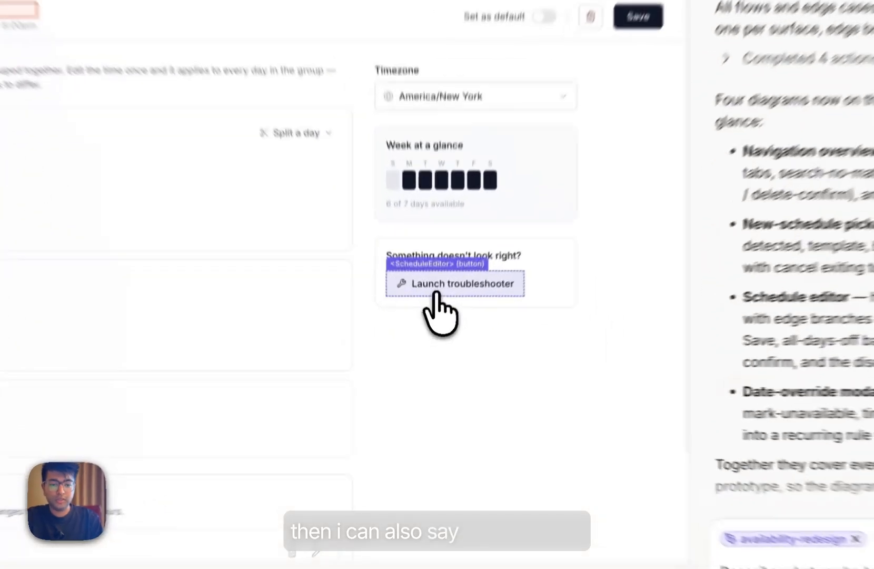
- Pick the Launch troubleshooter button and request "show a popup on launch troubleshooter"
{"action": "left_click", "coordinate": [432, 333]}
{"action": "type", "text": "show a popup o"}
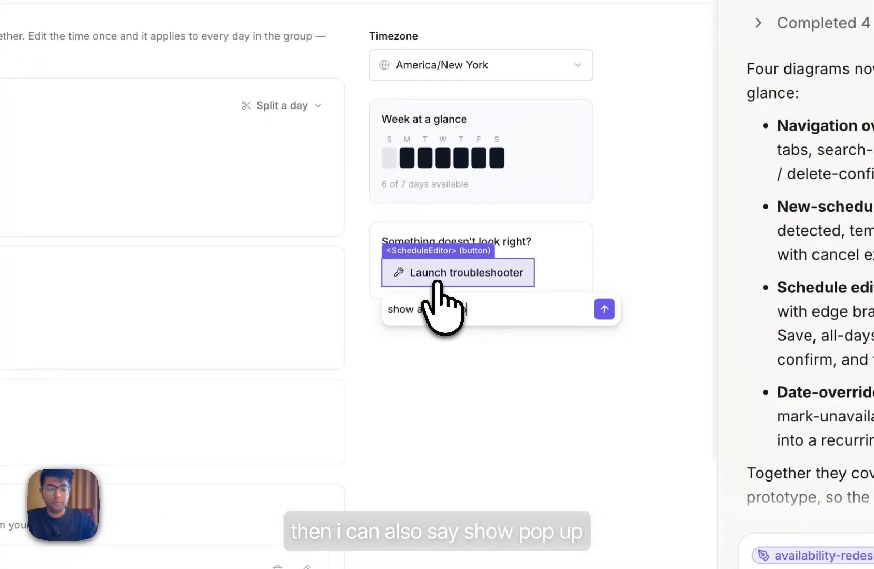
{"action": "type", "text": "n launch troube"}
{"action": "key", "text": "BackSpace"}
{"action": "type", "text": "leshooter"}
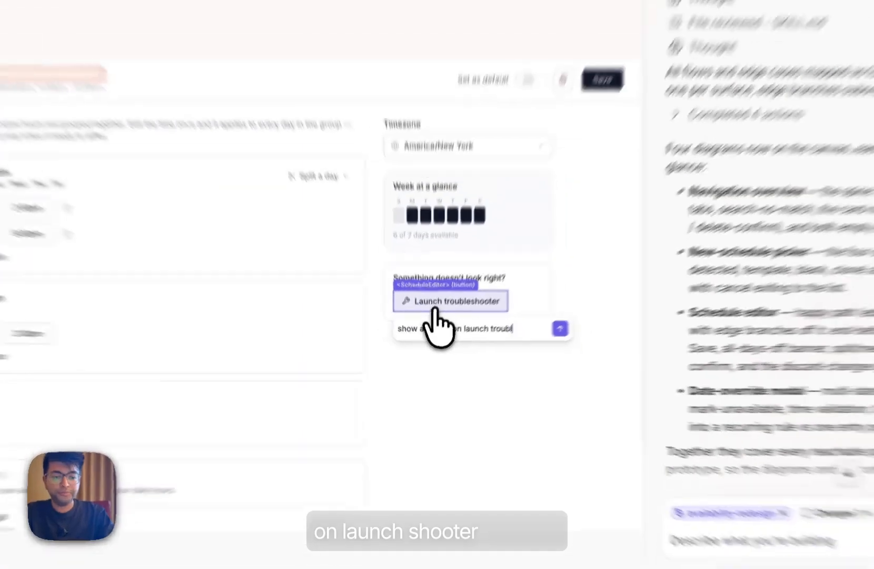
{"action": "key", "text": "Return"}
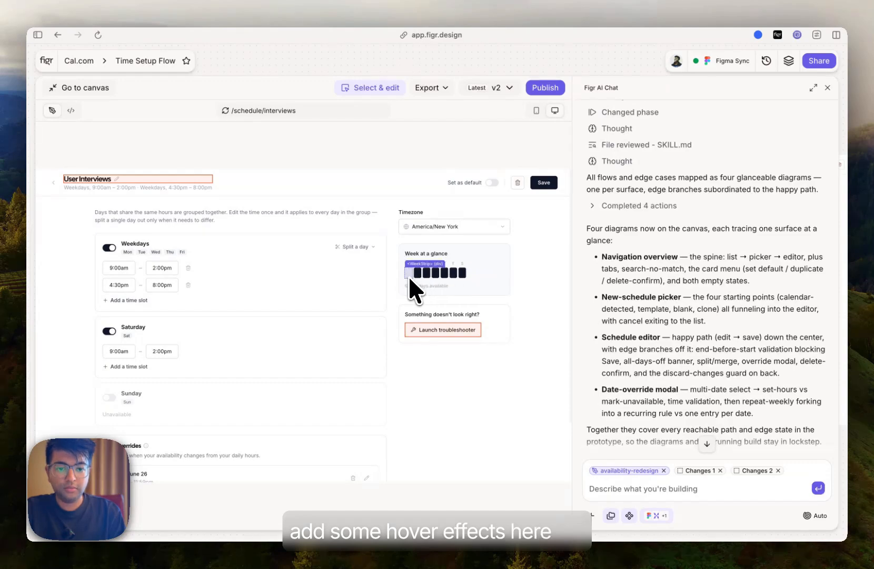
- Pick the week-at-a-glance strip, request a hover tooltip showing available time, and send all three changes
{"action": "left_click", "coordinate": [463, 273]}
{"action": "type", "text": "when I hover on the weekly strips, show the actual available time in a tooltip"}
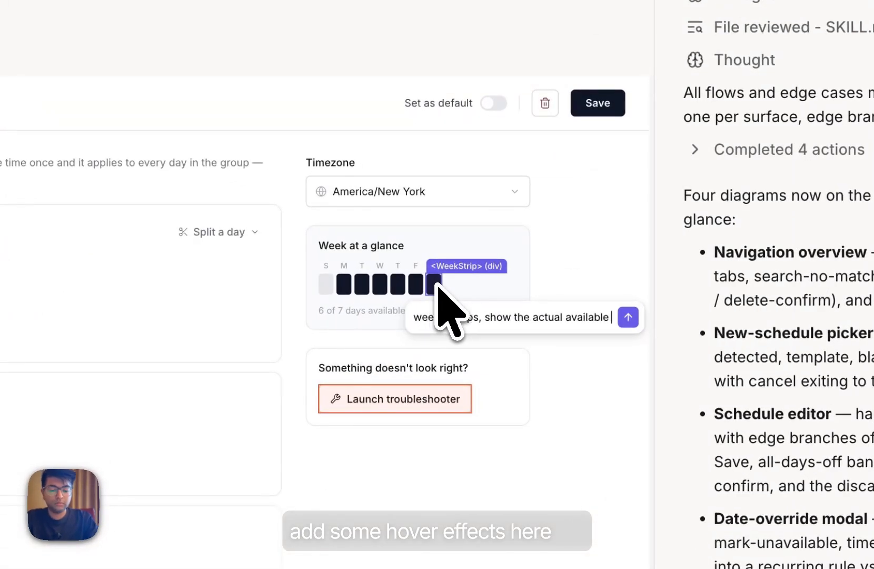
{"action": "key", "text": "Return"}
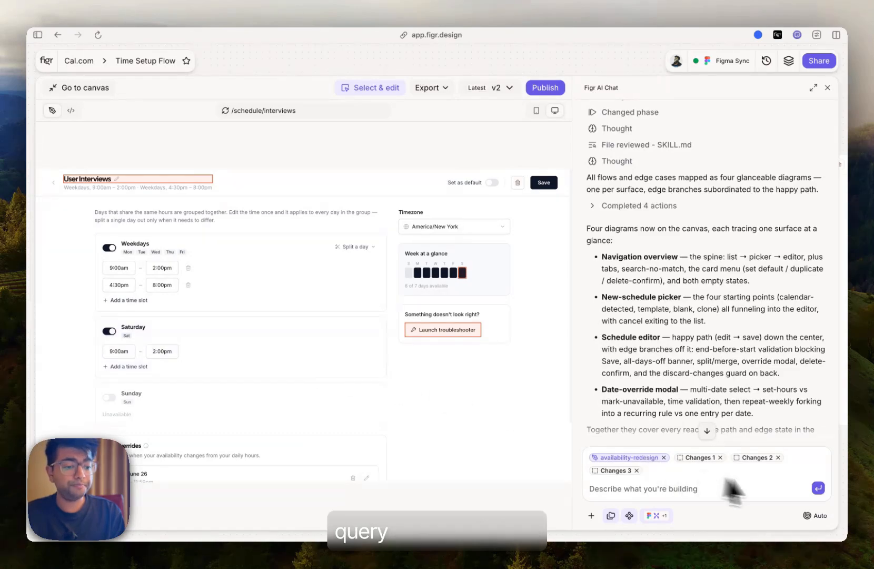
{"action": "left_click", "coordinate": [817, 487]}
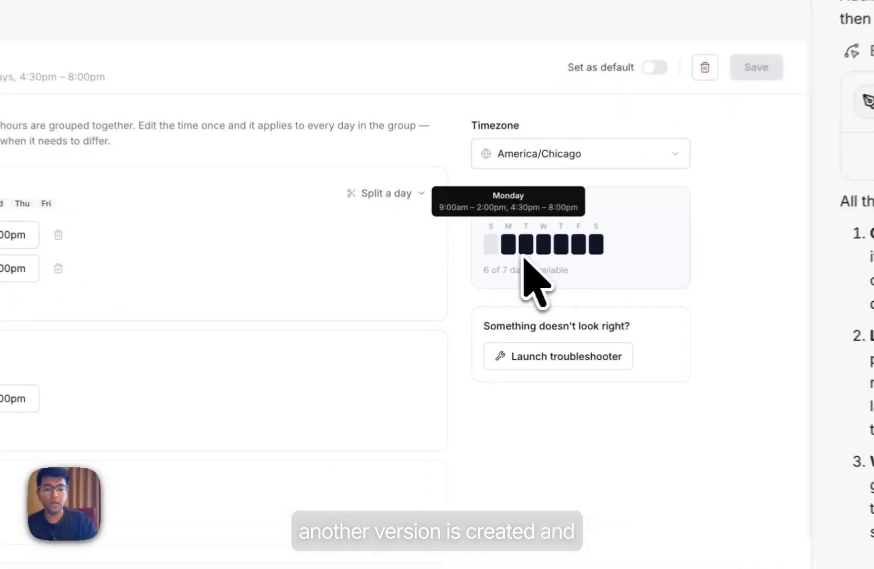
- Test the week-strip tooltip, the troubleshooter popup and inline title renaming with Save in the prototype
{"action": "mouse_move", "coordinate": [425, 275]}
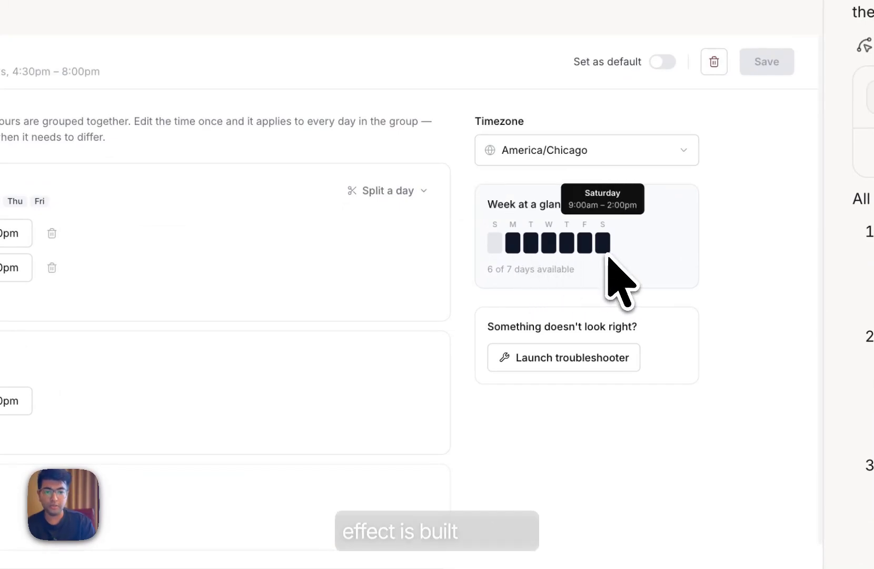
{"action": "left_click", "coordinate": [574, 363]}
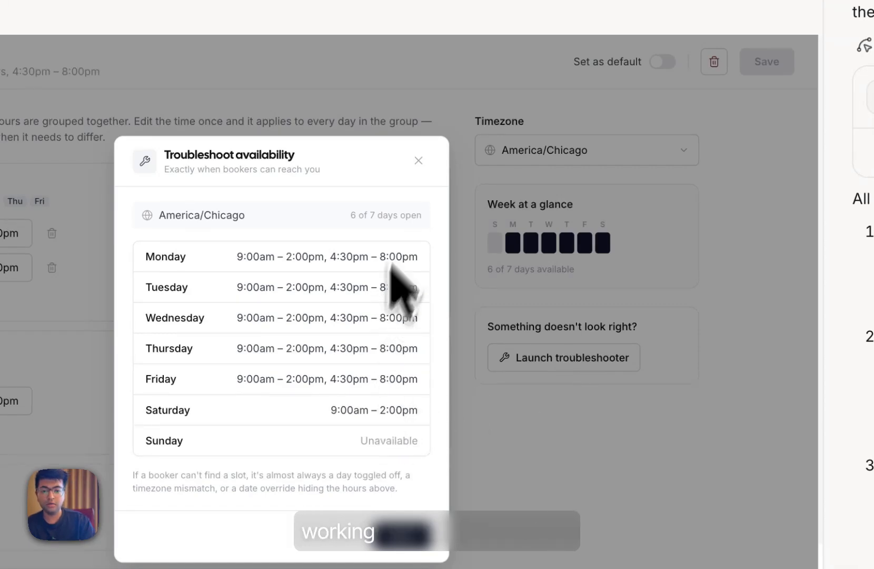
{"action": "left_click", "coordinate": [419, 160]}
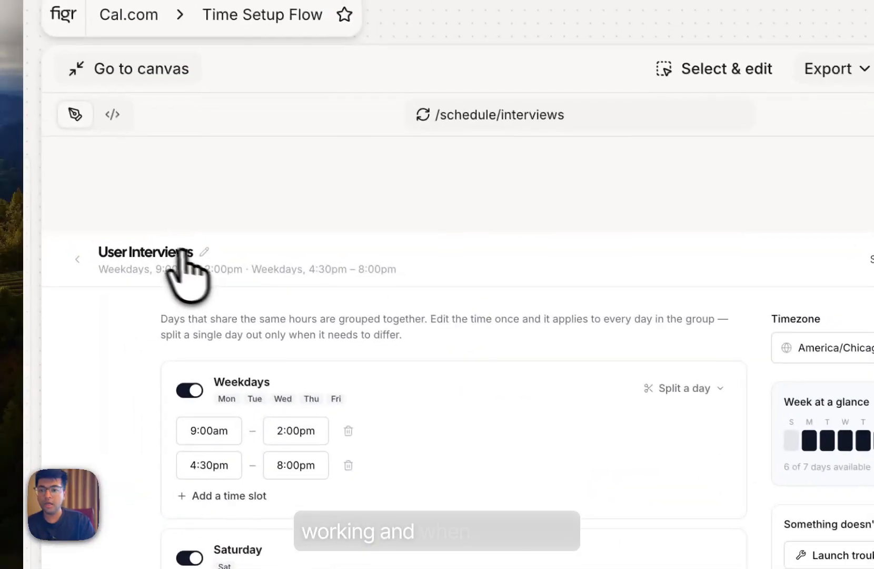
{"action": "left_click", "coordinate": [208, 253]}
{"action": "double_click", "coordinate": [175, 255]}
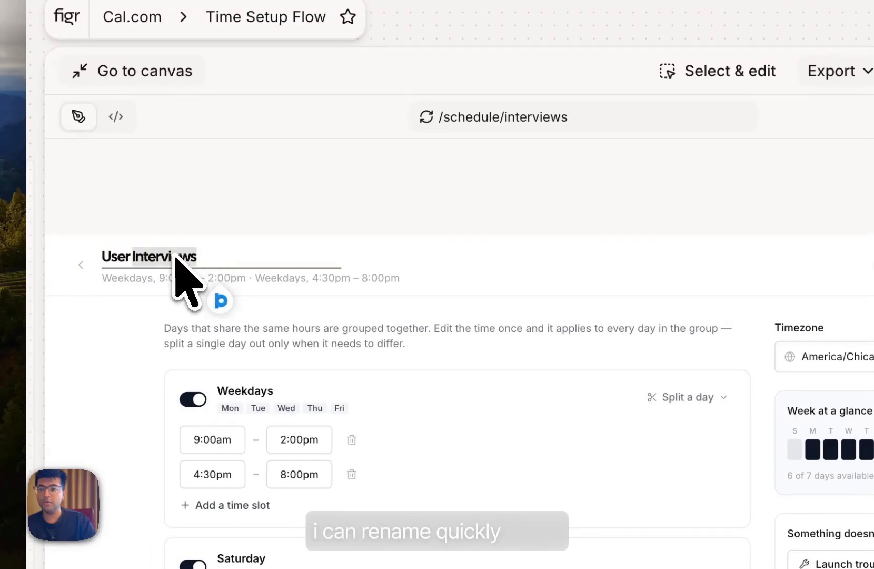
{"action": "key", "text": "BackSpace"}
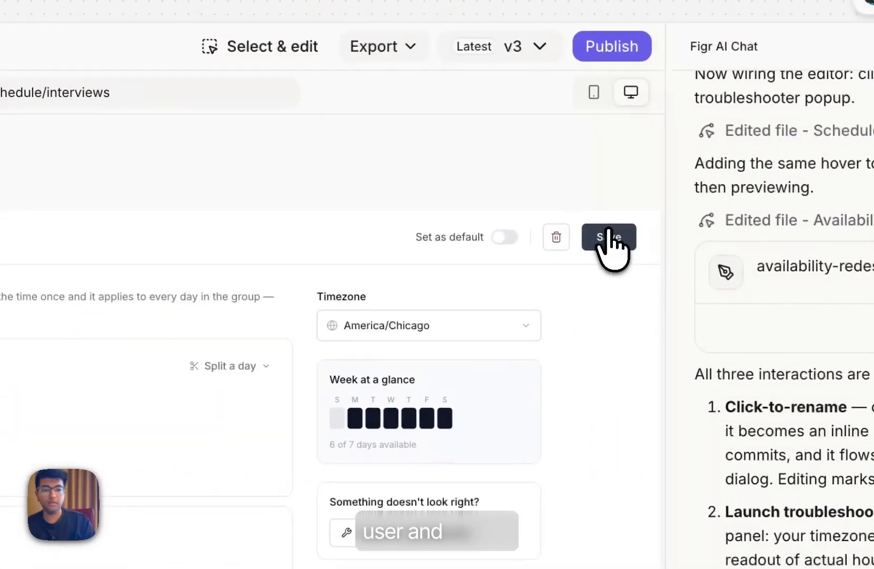
{"action": "left_click", "coordinate": [603, 240]}
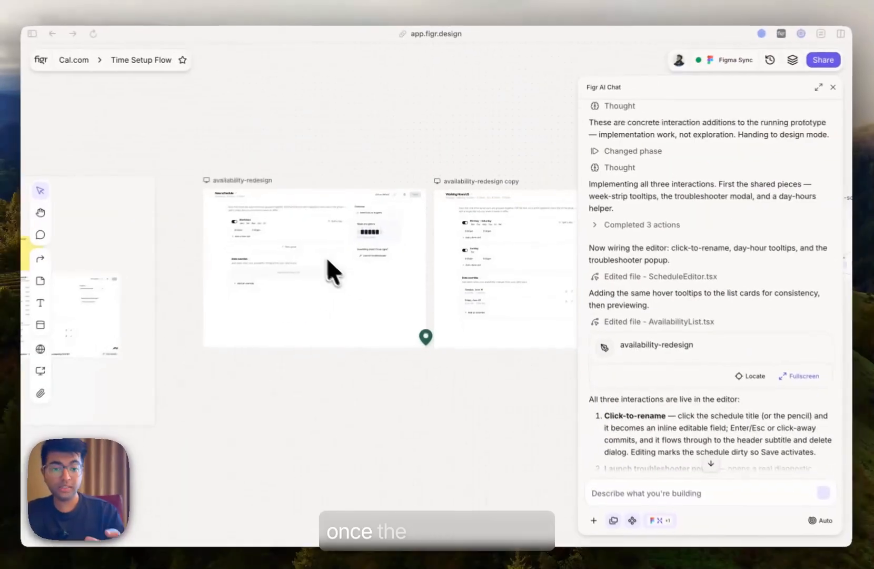
- Reopen the redesigned prototype full screen, open its export options, and switch to the Figma file
{"action": "scroll", "coordinate": [266, 224], "scroll_direction": "up", "scroll_amount": 5}
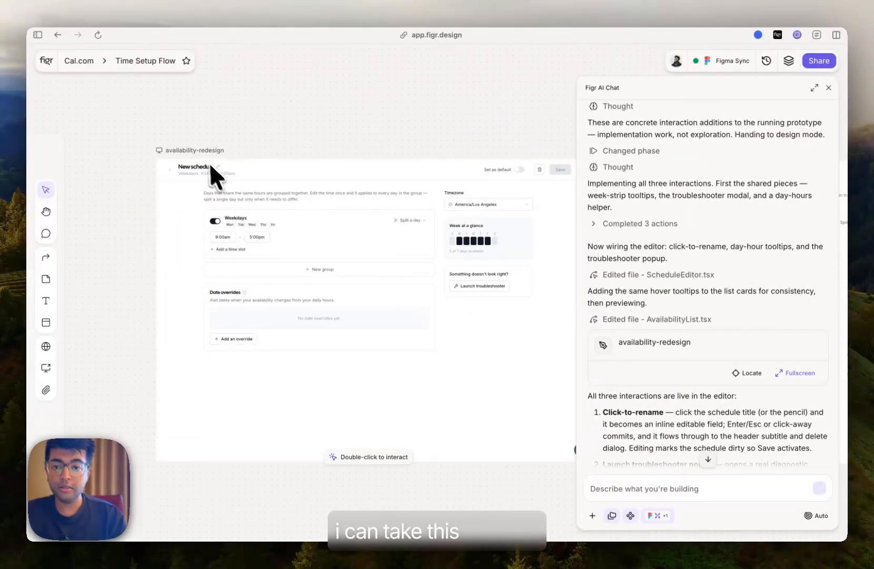
{"action": "left_click", "coordinate": [202, 153]}
{"action": "left_click", "coordinate": [341, 140]}
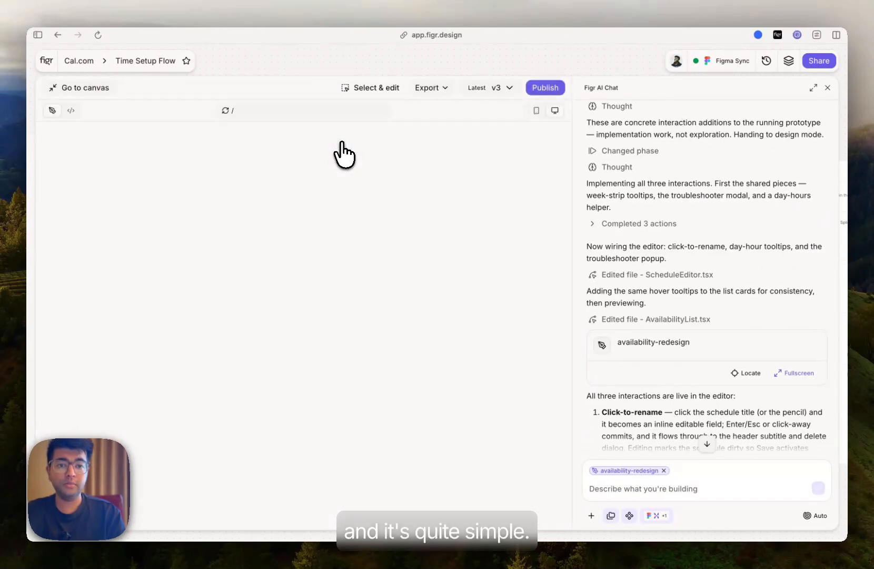
{"action": "left_click", "coordinate": [432, 89]}
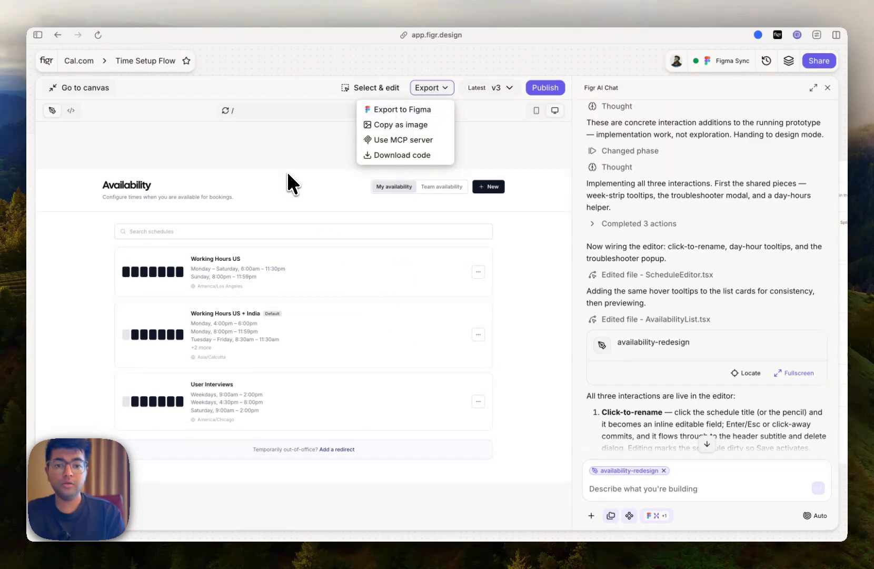
{"action": "key", "text": "super+Tab"}
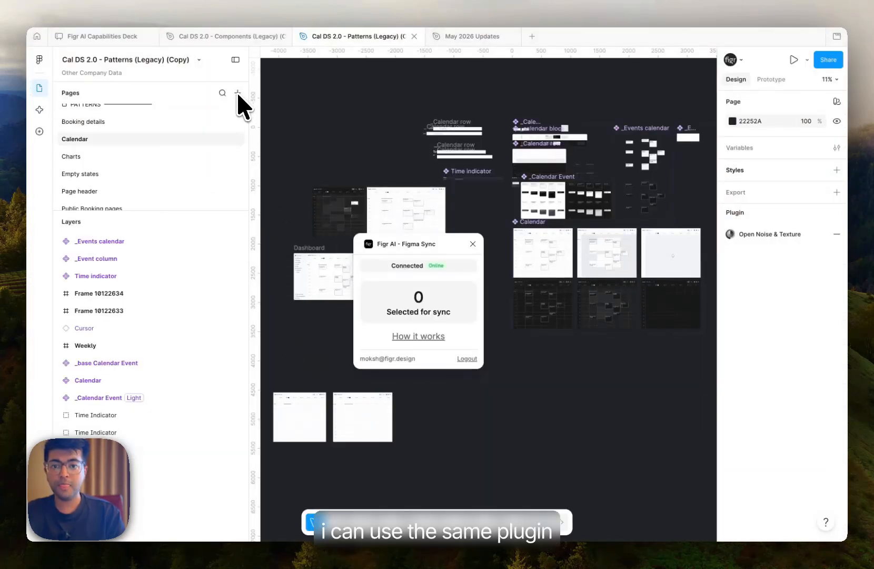
- Add a new page in the Figma file and export the availability-redesign prototype from Figr to Figma
{"action": "left_click", "coordinate": [238, 93]}
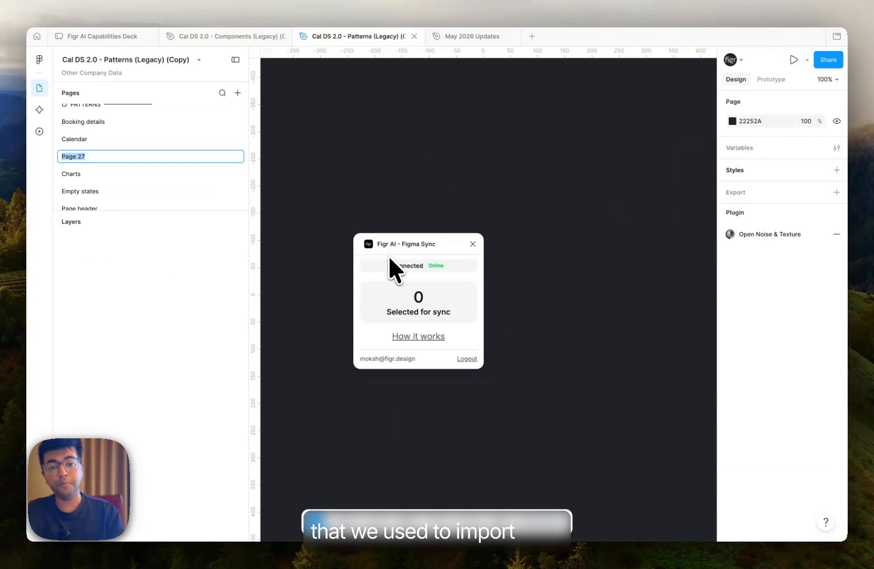
{"action": "left_click_drag", "start_coordinate": [401, 252], "coordinate": [308, 212]}
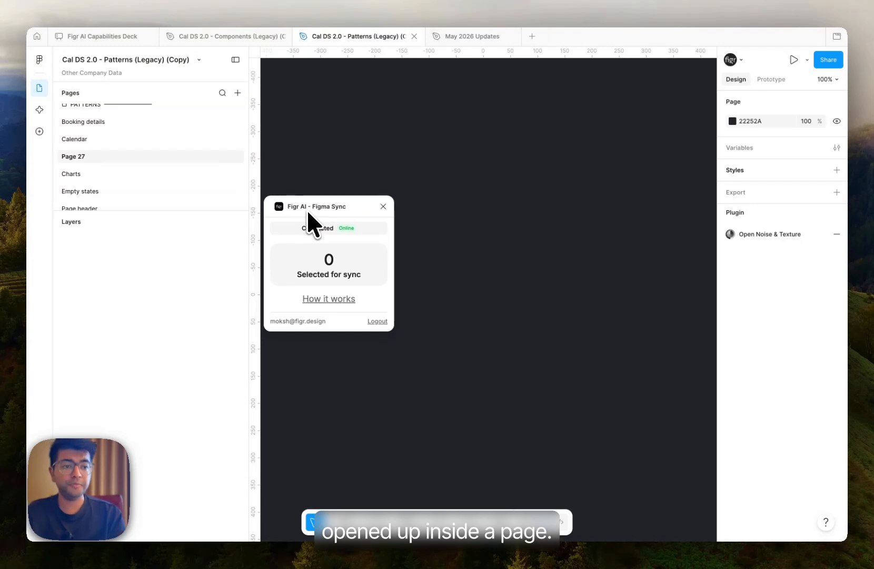
{"action": "key", "text": "super+Tab"}
{"action": "left_click", "coordinate": [426, 88]}
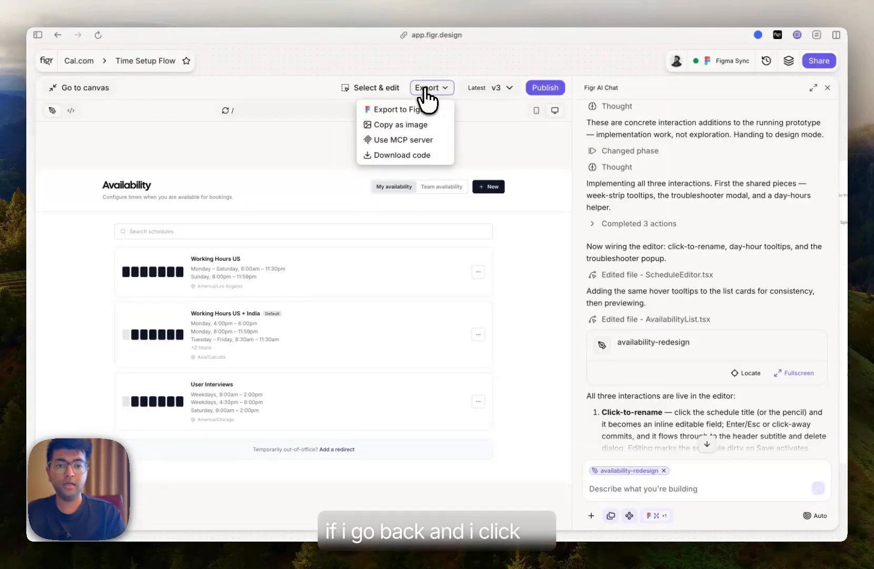
{"action": "left_click", "coordinate": [406, 110]}
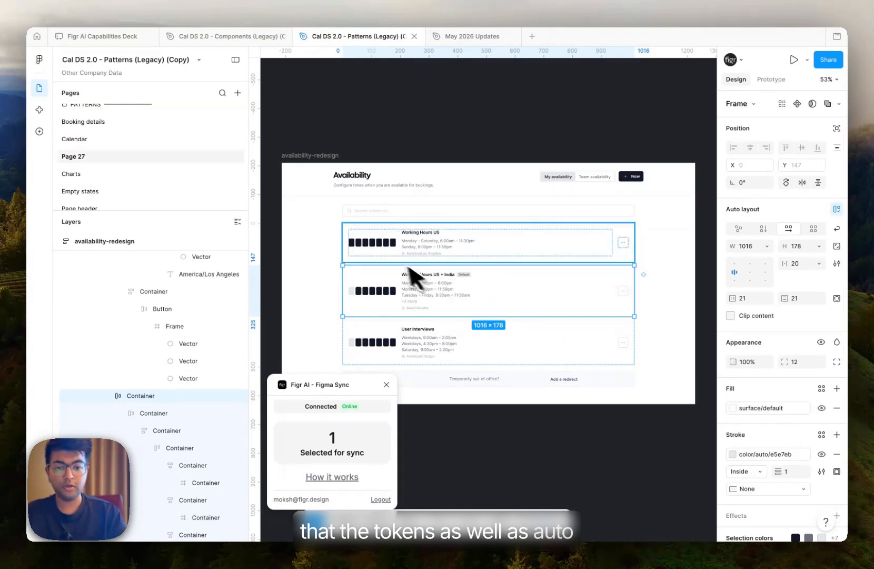
- Move the Working Hours US + India card one position down in the imported auto-layout list, then deselect it
{"action": "key", "text": "Up"}
{"action": "key", "text": "Down"}
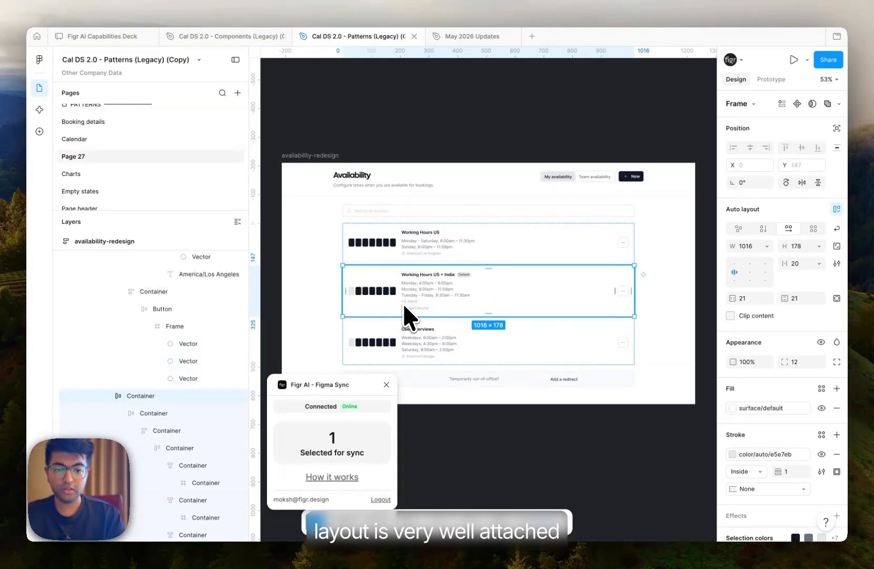
{"action": "key", "text": "Down"}
{"action": "scroll", "coordinate": [440, 292], "scroll_direction": "right", "scroll_amount": 2}
{"action": "scroll", "coordinate": [440, 292], "scroll_direction": "down", "scroll_amount": 3}
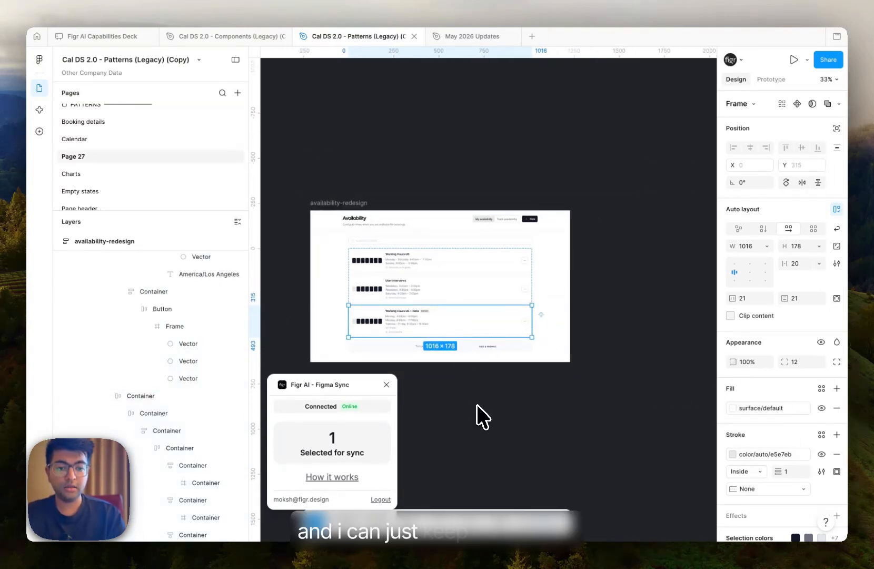
{"action": "left_click", "coordinate": [477, 404]}
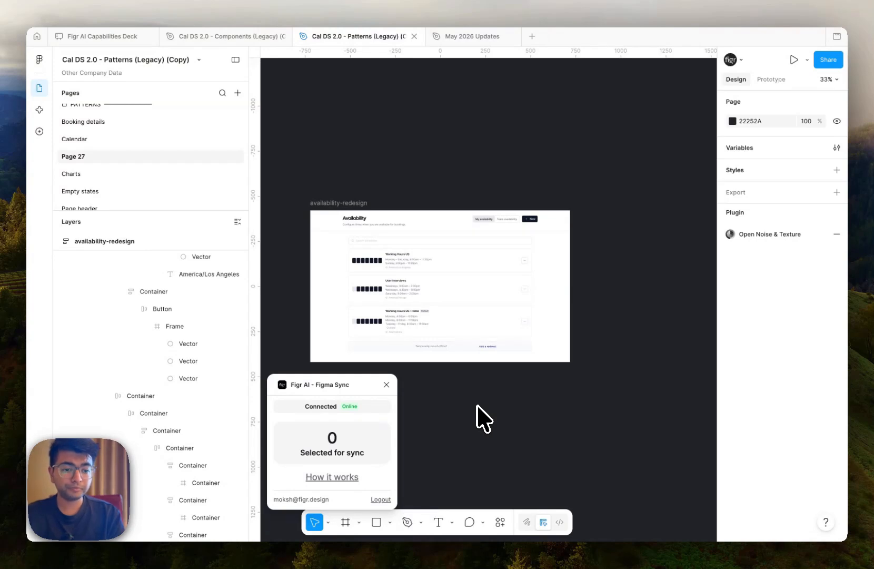
- Return to the Figr canvas and browse the speed-review document, prototype screens, flow diagrams and the chat history
{"action": "key", "text": "super+Tab"}
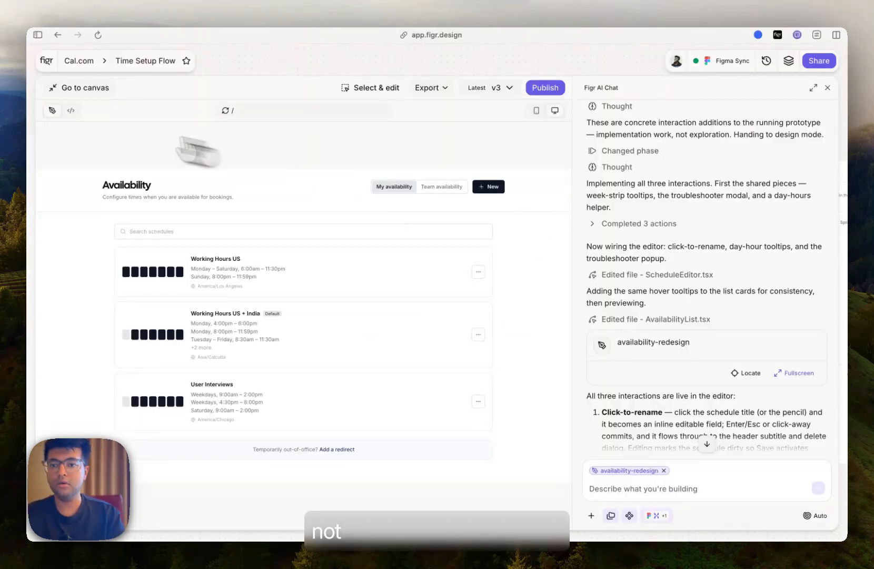
{"action": "left_click", "coordinate": [78, 90]}
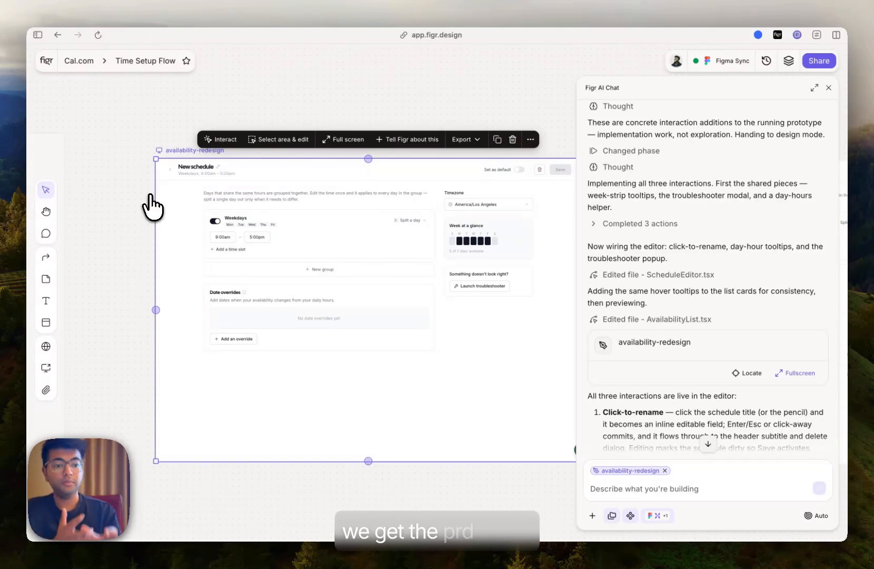
{"action": "scroll", "coordinate": [150, 196], "scroll_direction": "left", "scroll_amount": 6}
{"action": "scroll", "coordinate": [150, 196], "scroll_direction": "down", "scroll_amount": 4}
{"action": "scroll", "coordinate": [151, 196], "scroll_direction": "left", "scroll_amount": 3}
{"action": "scroll", "coordinate": [151, 196], "scroll_direction": "down", "scroll_amount": 2}
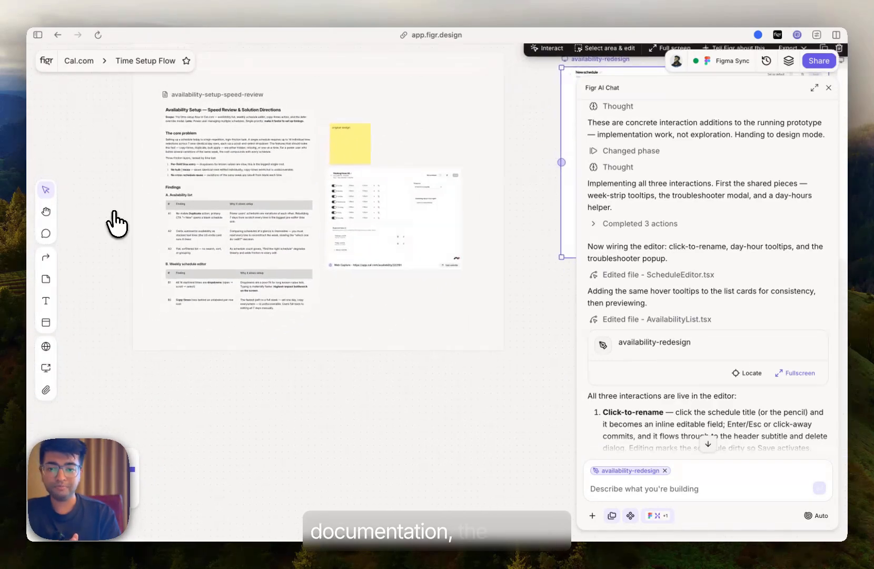
{"action": "scroll", "coordinate": [189, 160], "scroll_direction": "up", "scroll_amount": 5}
{"action": "scroll", "coordinate": [199, 153], "scroll_direction": "down", "scroll_amount": 1}
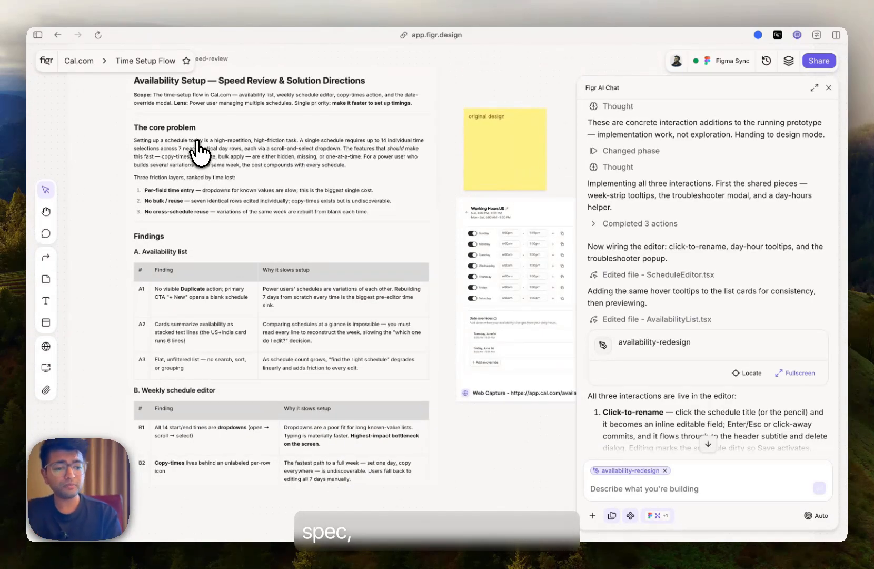
{"action": "scroll", "coordinate": [198, 143], "scroll_direction": "right", "scroll_amount": 7}
{"action": "scroll", "coordinate": [197, 143], "scroll_direction": "down", "scroll_amount": 3}
{"action": "scroll", "coordinate": [197, 143], "scroll_direction": "right", "scroll_amount": 4}
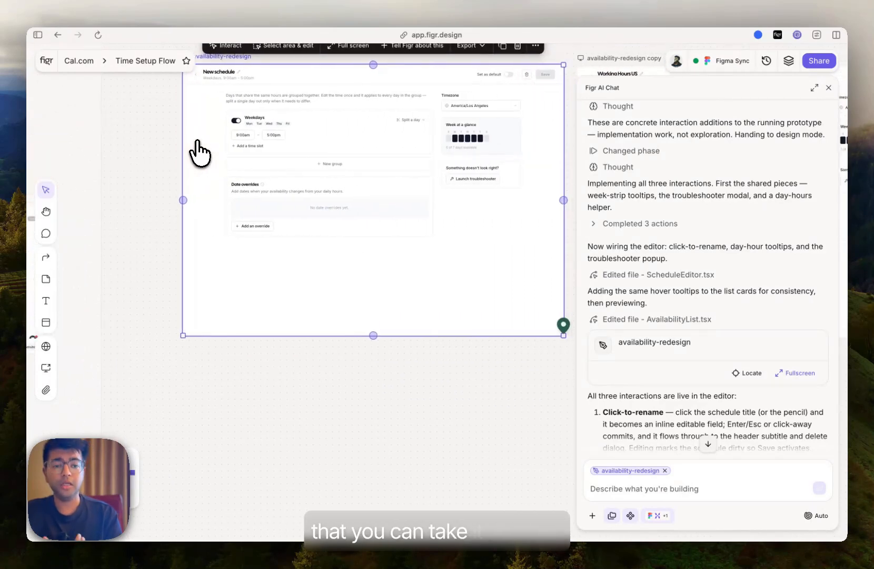
{"action": "scroll", "coordinate": [200, 152], "scroll_direction": "down", "scroll_amount": 2}
{"action": "scroll", "coordinate": [200, 153], "scroll_direction": "right", "scroll_amount": 10}
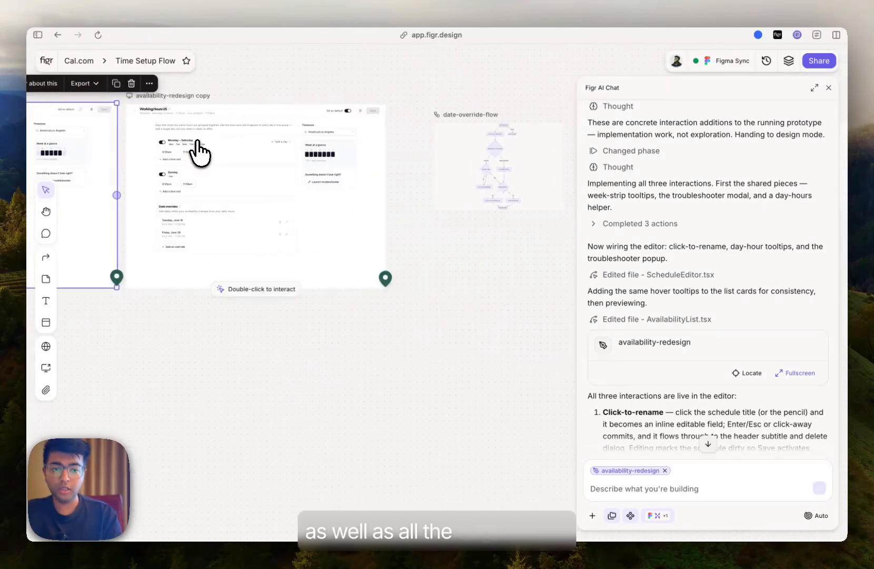
{"action": "scroll", "coordinate": [200, 152], "scroll_direction": "up", "scroll_amount": 3}
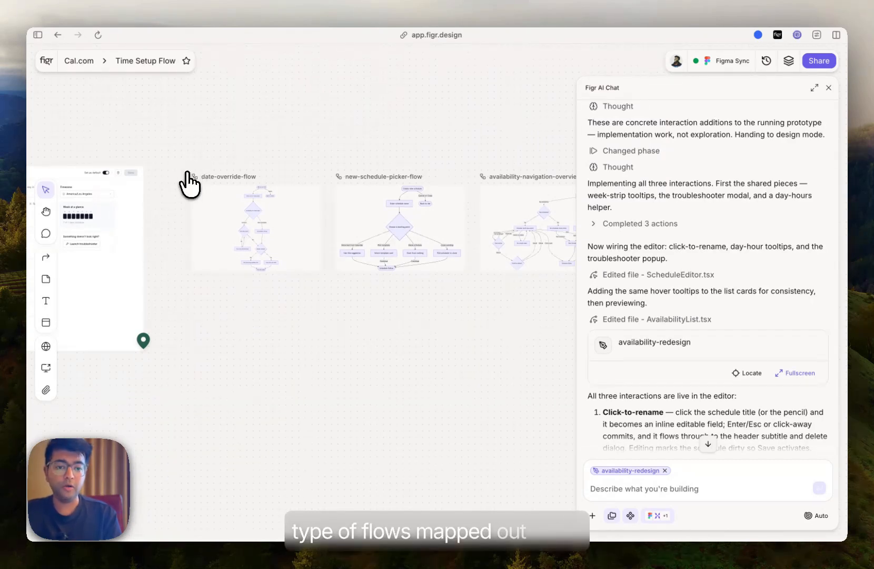
{"action": "scroll", "coordinate": [691, 115], "scroll_direction": "up", "scroll_amount": 5}
{"action": "scroll", "coordinate": [693, 128], "scroll_direction": "up", "scroll_amount": 5}
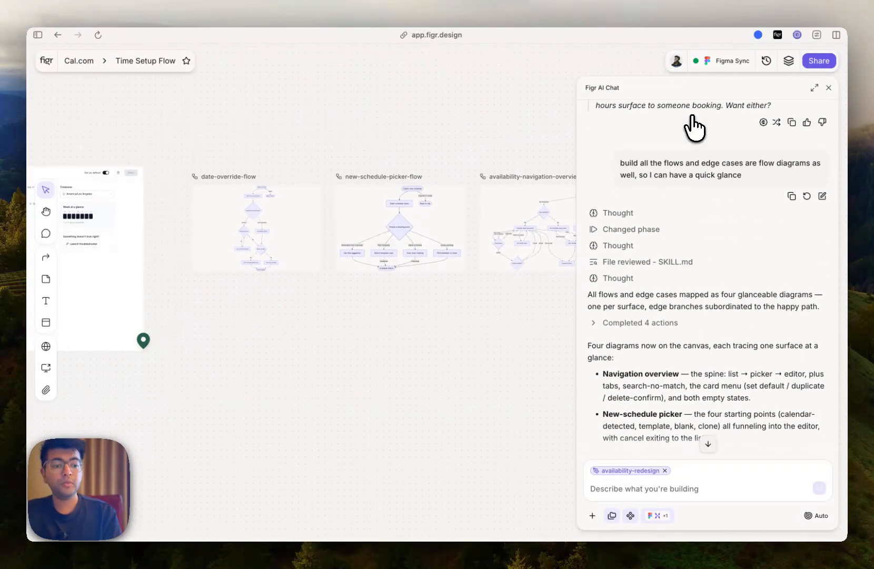